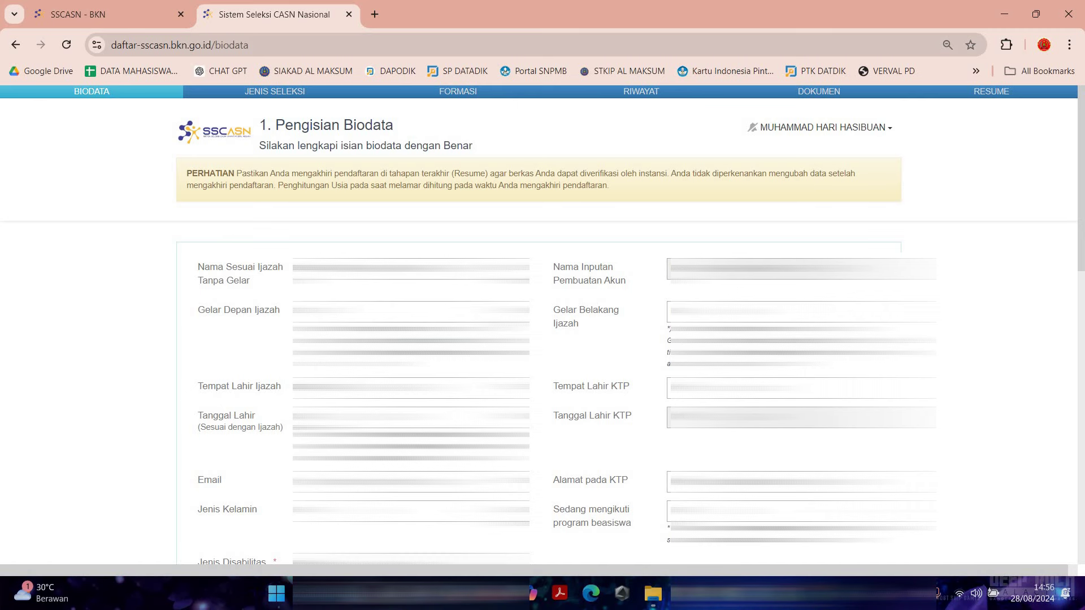
Replace the diploma birthplace 'lombok' with 'langkat' and select LANGKAT (KAB) from the suggestions.
{"action": "scroll", "coordinate": [245, 234], "scroll_direction": "down", "scroll_amount": 3}
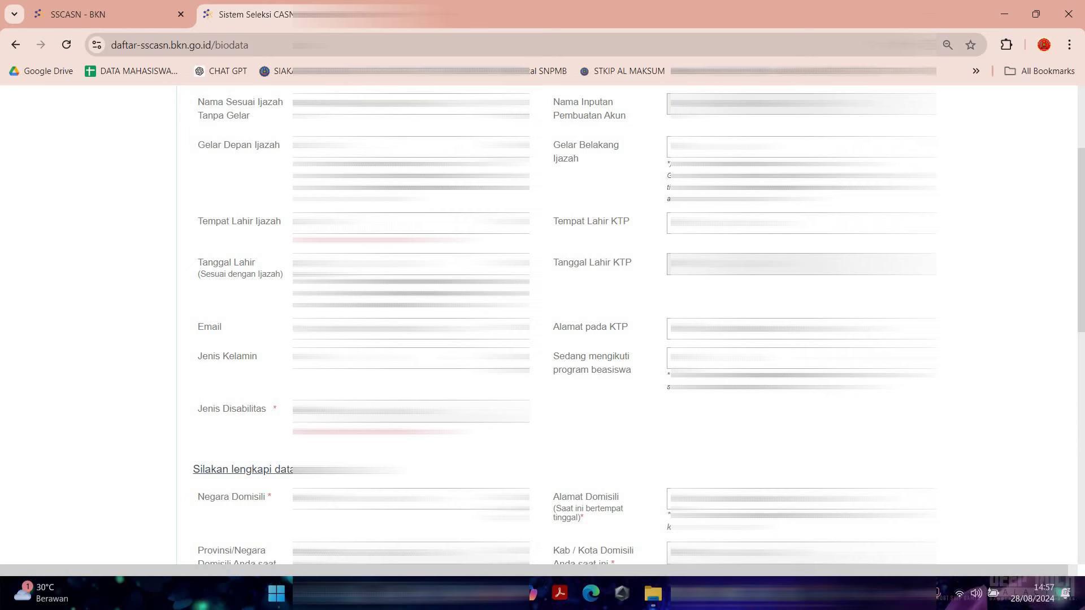
{"action": "left_click", "coordinate": [340, 227]}
{"action": "type", "text": "l"}
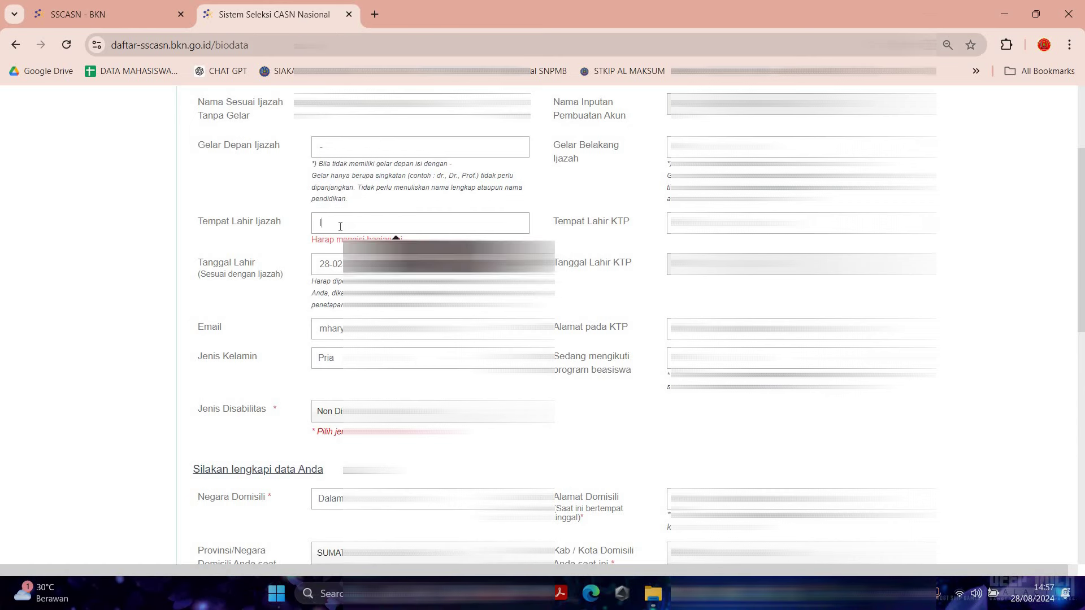
{"action": "type", "text": "ombok"}
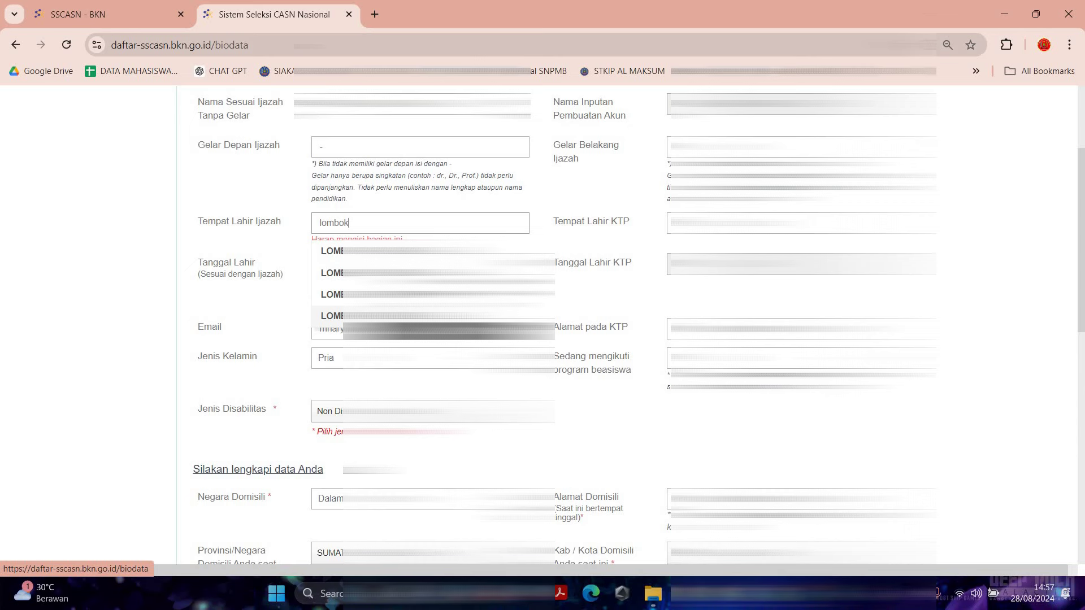
{"action": "double_click", "coordinate": [361, 220]}
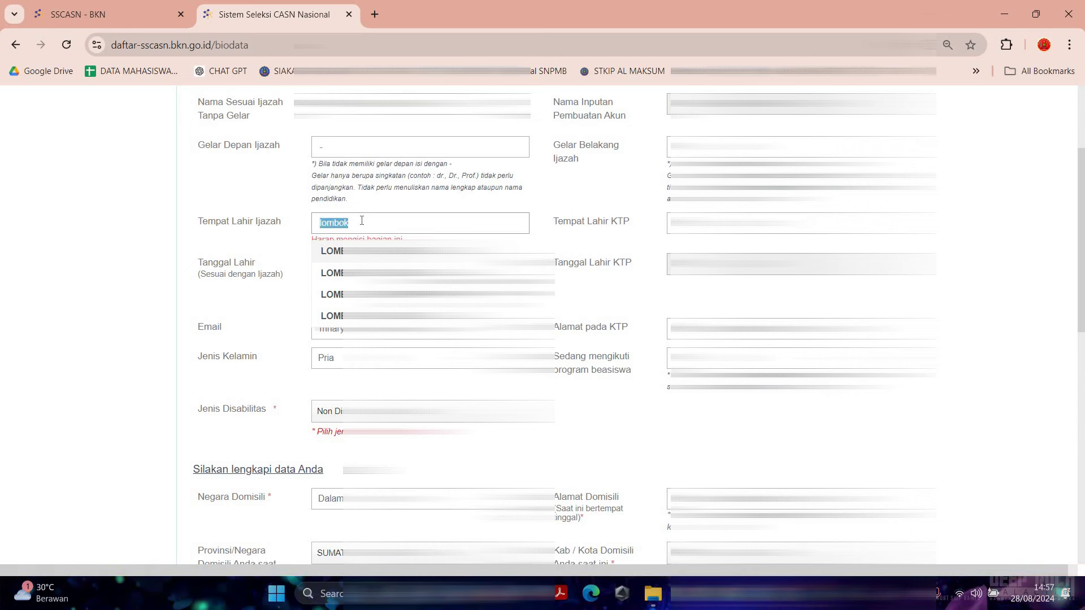
{"action": "type", "text": "langkat"}
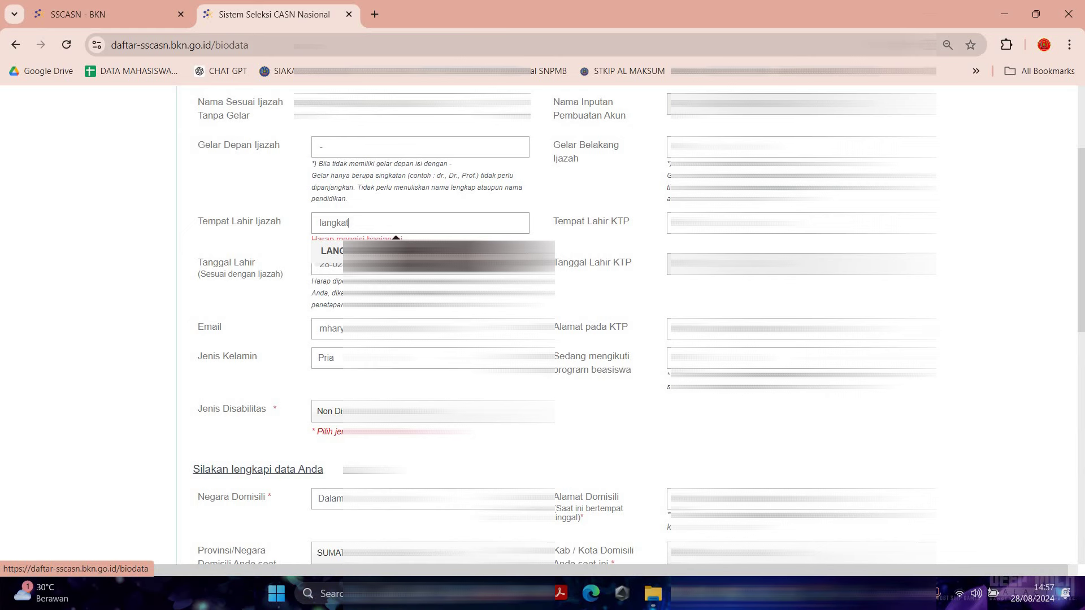
{"action": "left_click", "coordinate": [396, 243]}
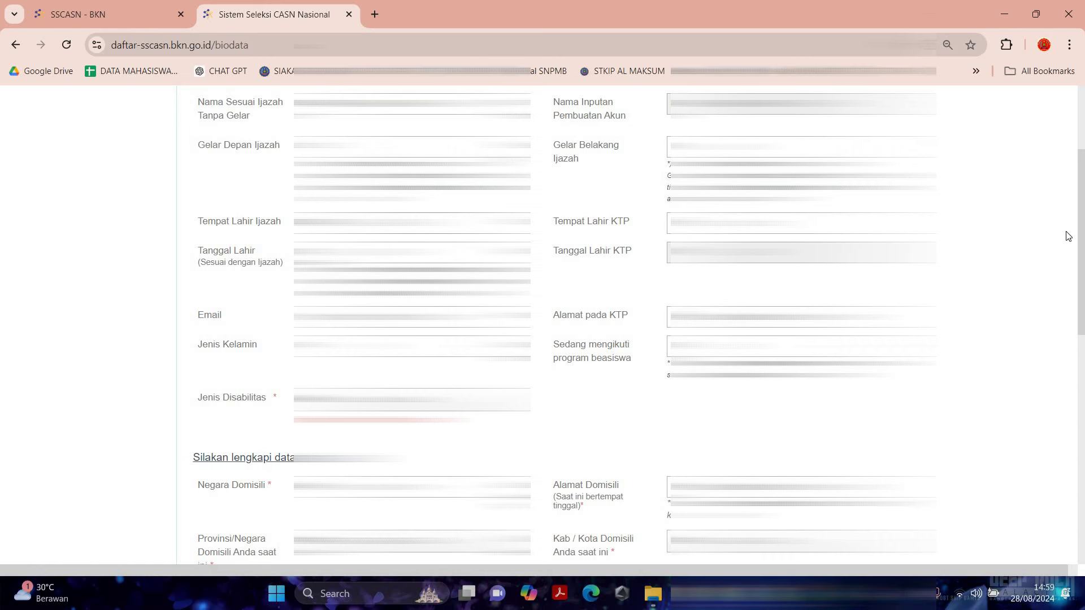
Answer the CAPTCHA at the bottom of the form (d42c) and save the biodata.
{"action": "scroll", "coordinate": [1065, 342], "scroll_direction": "down", "scroll_amount": 1}
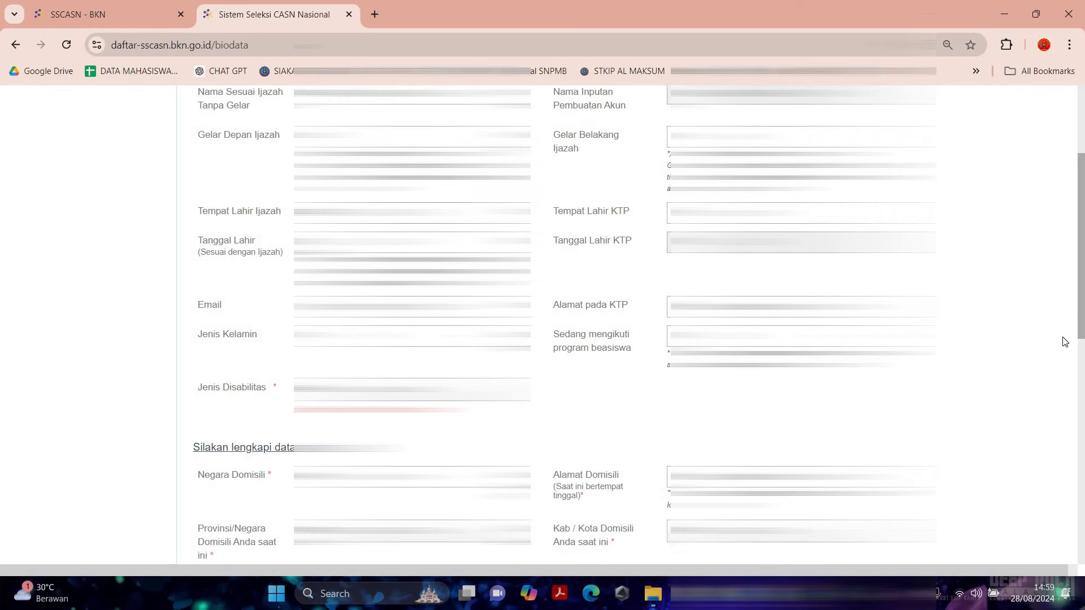
{"action": "scroll", "coordinate": [1065, 342], "scroll_direction": "down", "scroll_amount": 5}
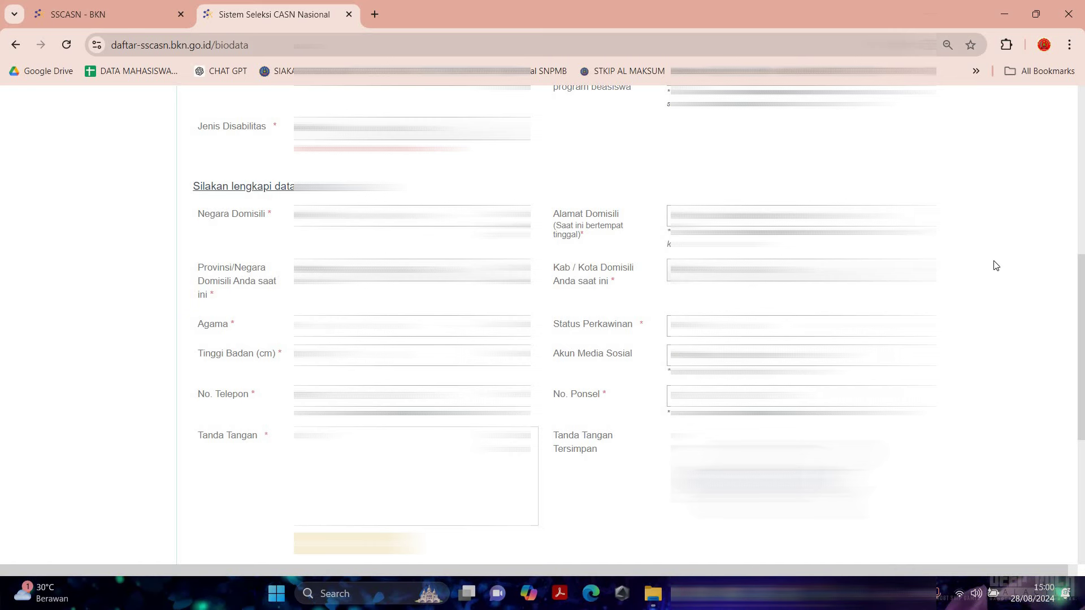
{"action": "scroll", "coordinate": [639, 325], "scroll_direction": "down", "scroll_amount": 3}
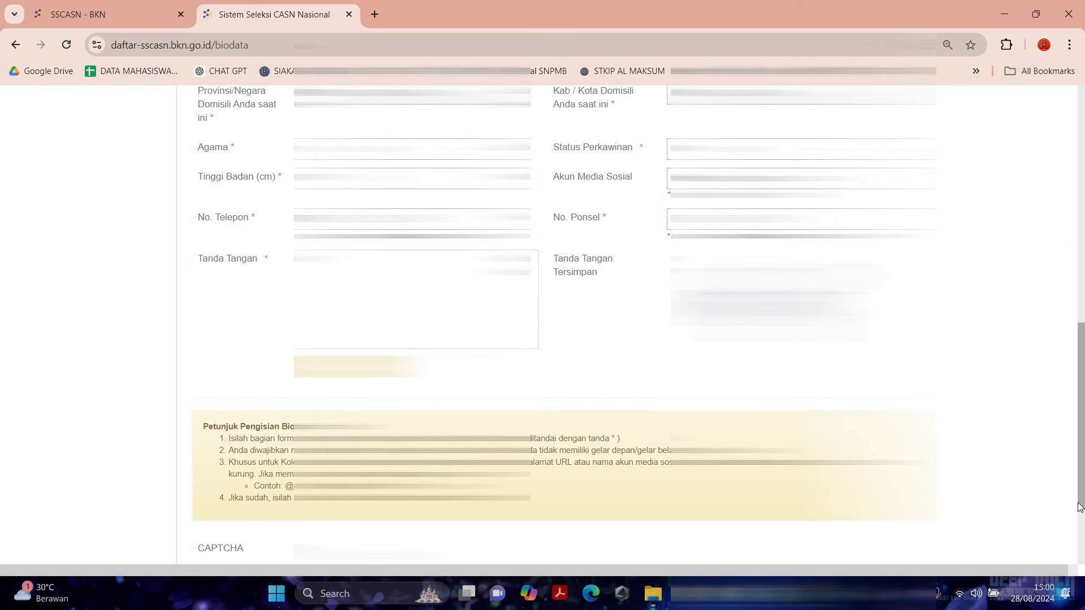
{"action": "scroll", "coordinate": [1076, 541], "scroll_direction": "down", "scroll_amount": 3}
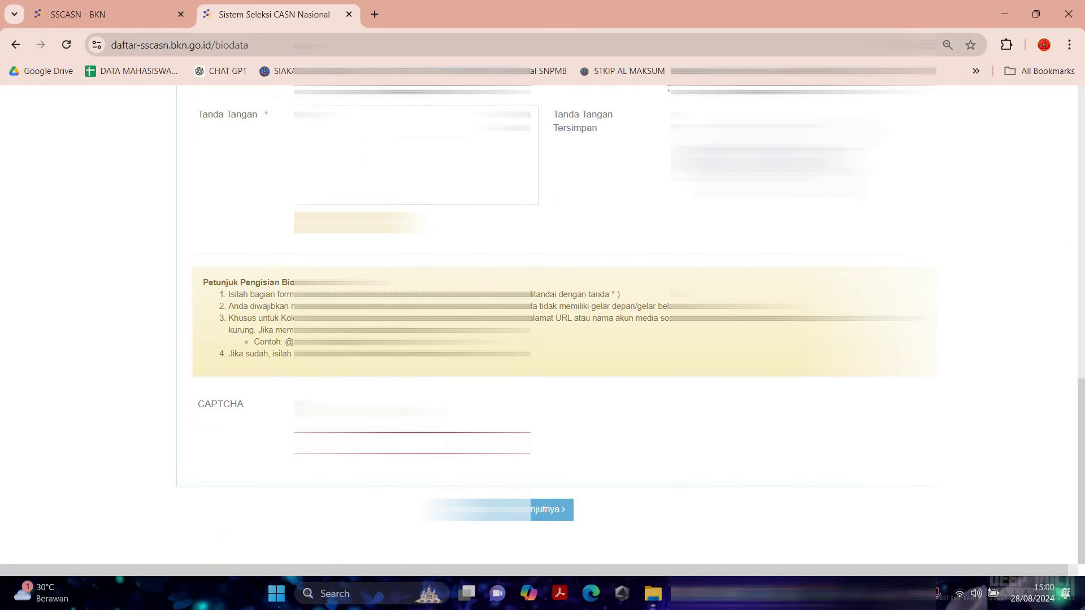
{"action": "left_click", "coordinate": [368, 442]}
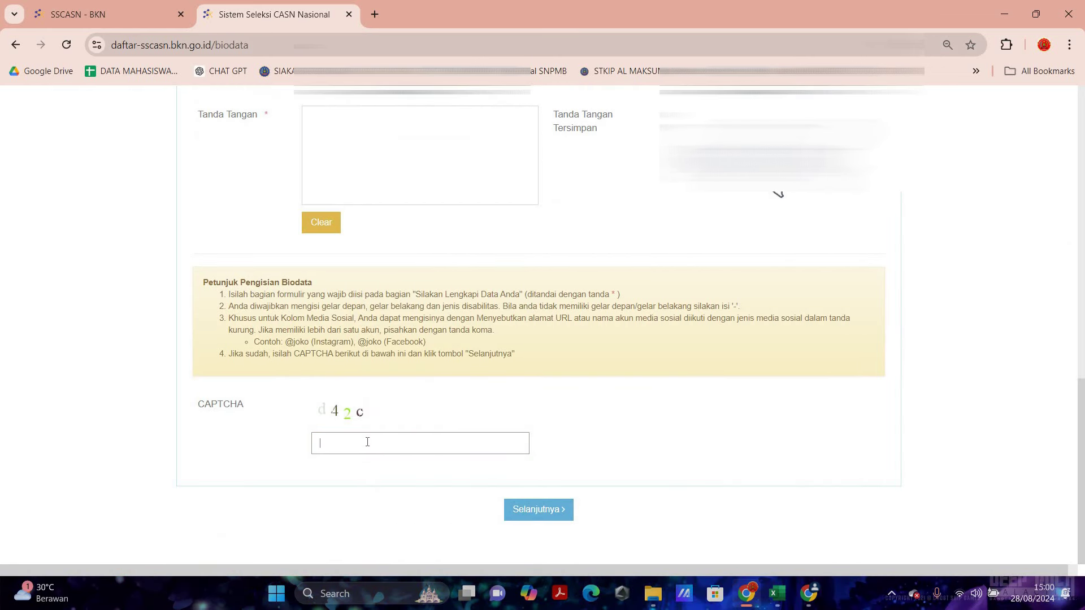
{"action": "type", "text": "d42"}
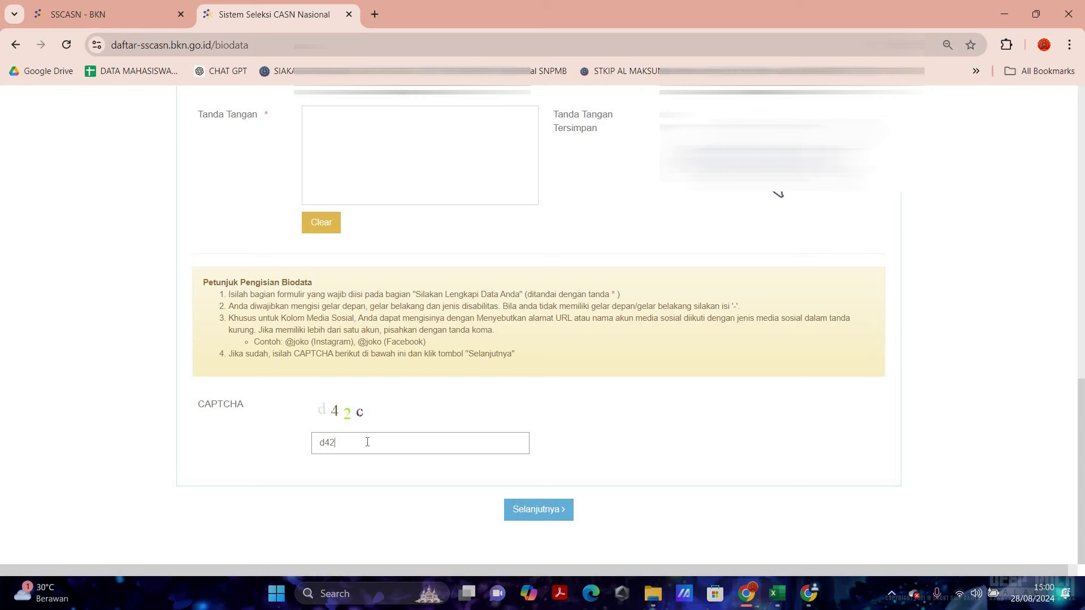
{"action": "type", "text": "c"}
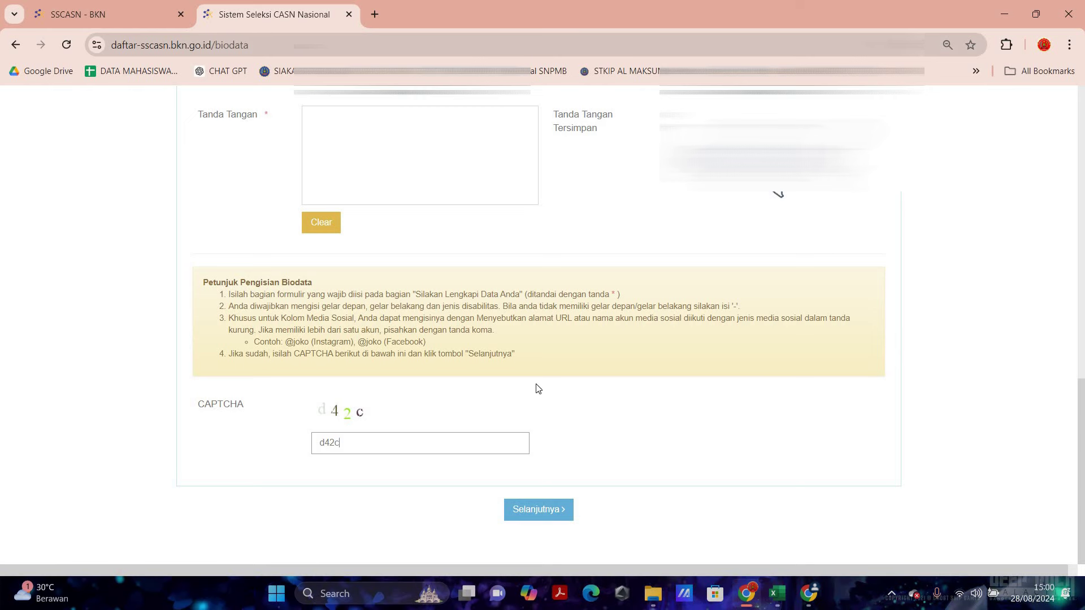
{"action": "left_click", "coordinate": [551, 510]}
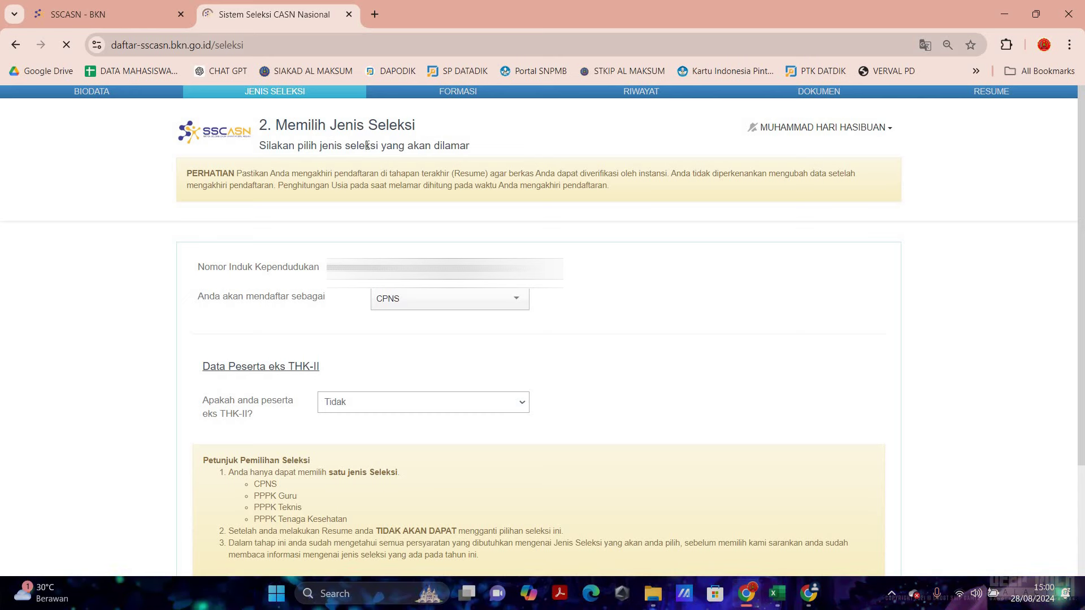
Choose CPNS as the registration type and save the selection type.
{"action": "left_click", "coordinate": [394, 305]}
{"action": "left_click", "coordinate": [422, 321]}
{"action": "left_click", "coordinate": [407, 300]}
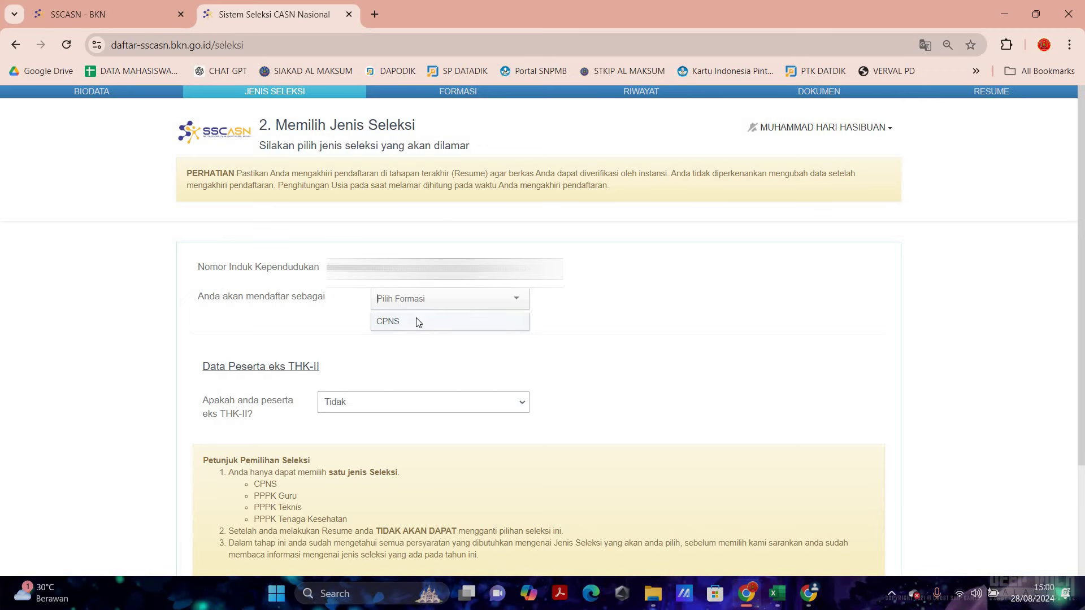
{"action": "left_click", "coordinate": [415, 320]}
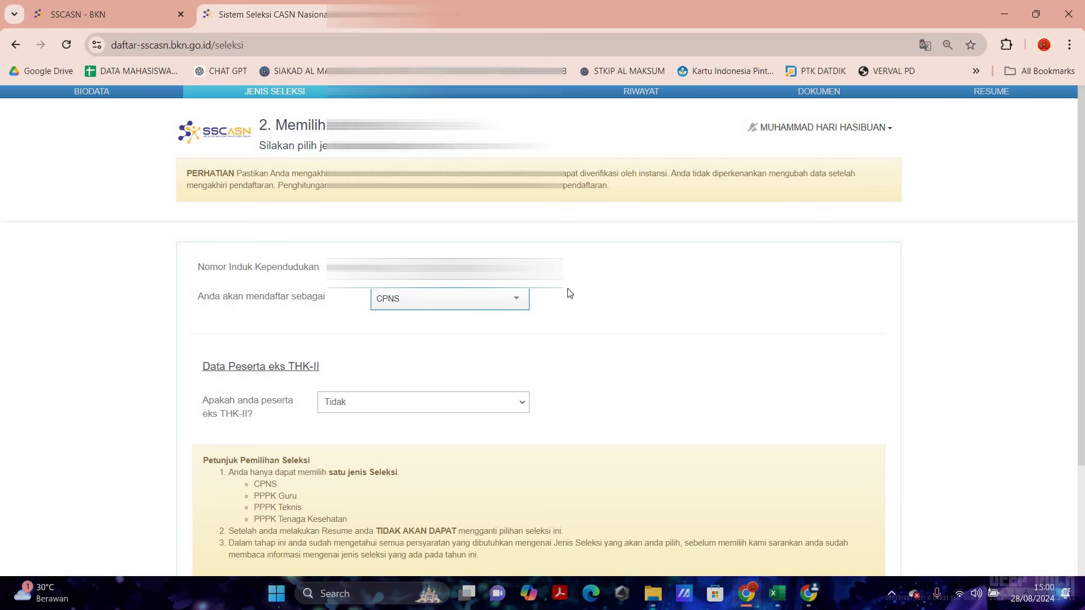
{"action": "scroll", "coordinate": [569, 294], "scroll_direction": "down", "scroll_amount": 3}
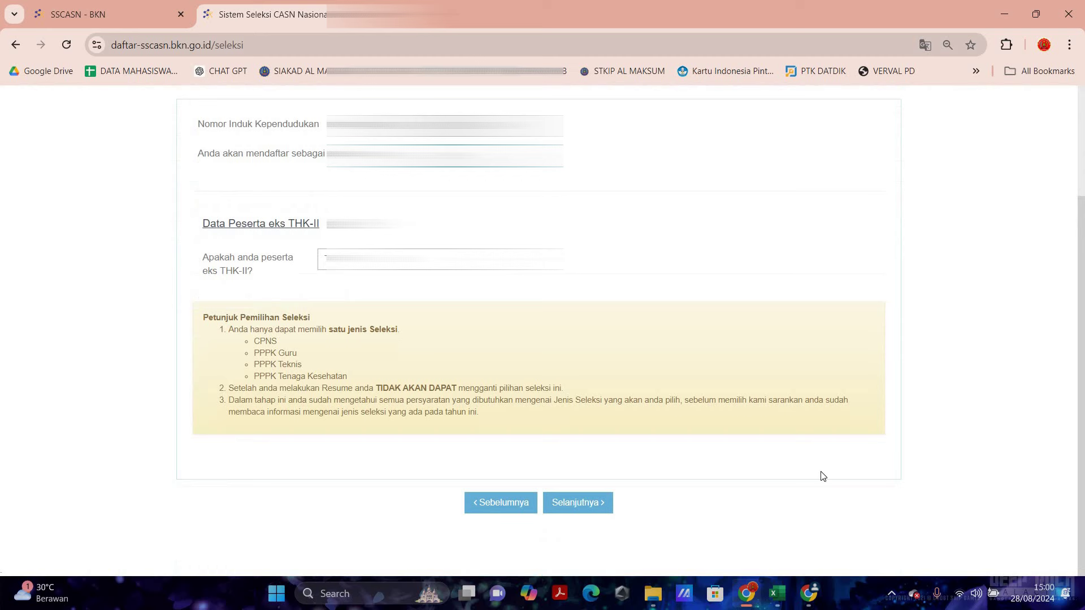
{"action": "left_click", "coordinate": [595, 502]}
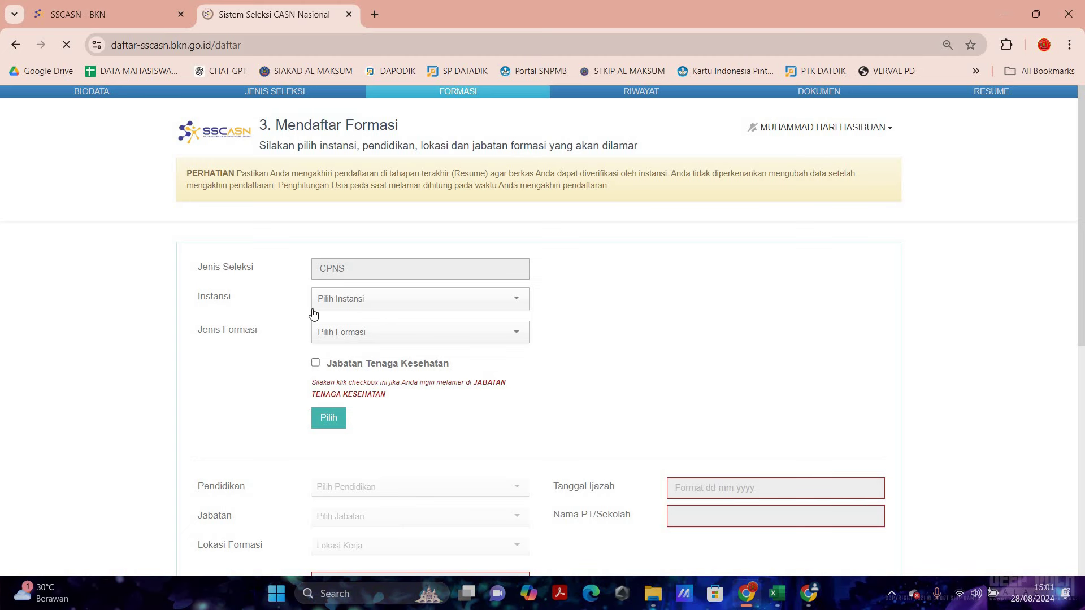
Select Kejaksaan Agung as Instansi and UMUM as Jenis Formasi, then lock them in with Pilih.
{"action": "key", "text": "ctrl+plus"}
{"action": "key", "text": "ctrl+plus"}
{"action": "key", "text": "ctrl+plus"}
{"action": "key", "text": "ctrl+plus"}
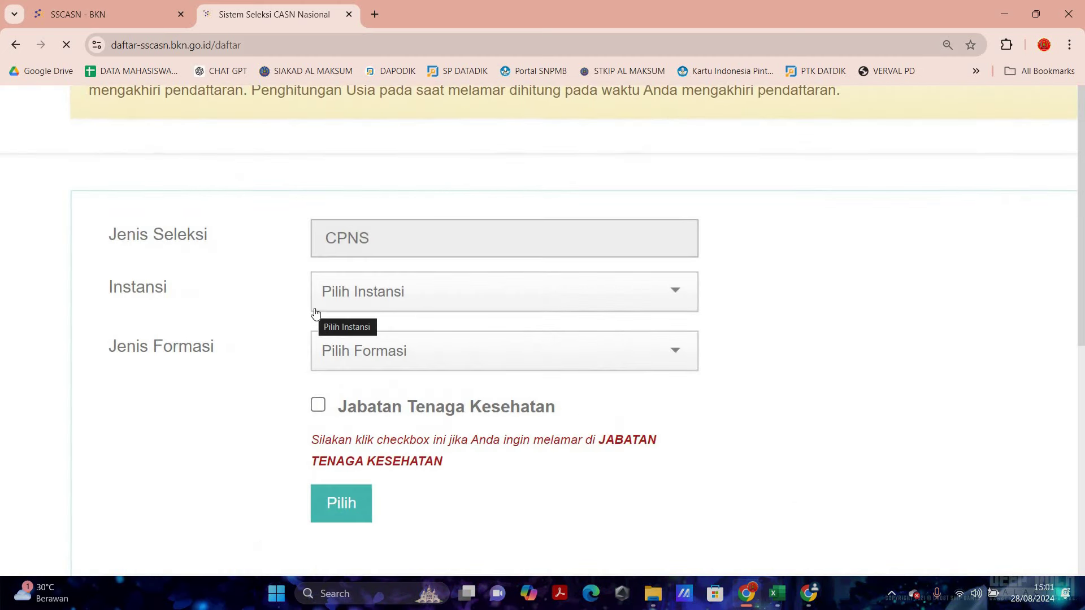
{"action": "left_click", "coordinate": [389, 293]}
{"action": "type", "text": "kejaksaa"}
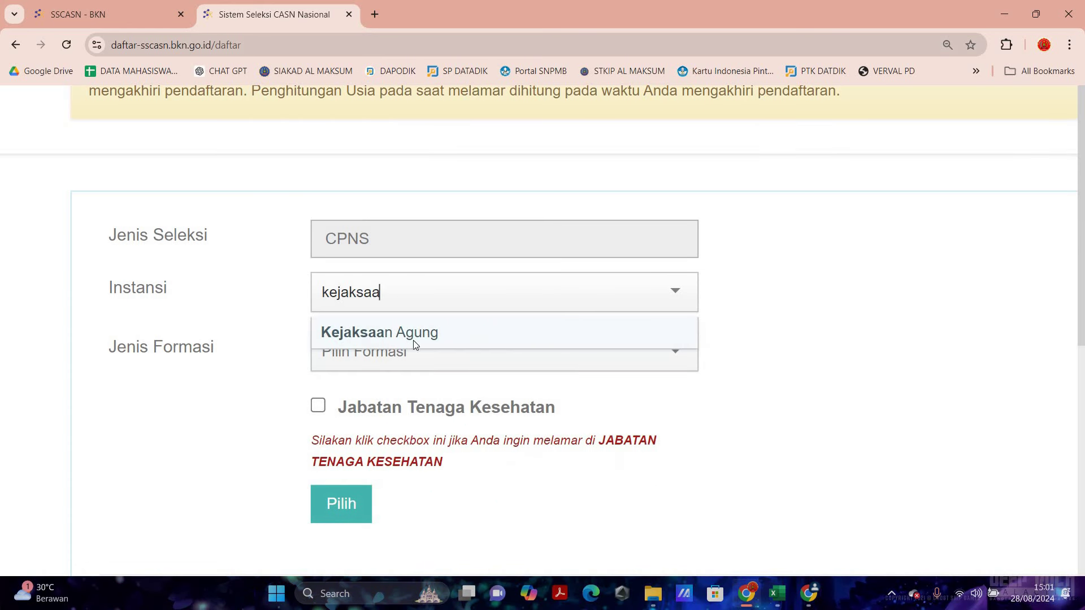
{"action": "left_click", "coordinate": [416, 346]}
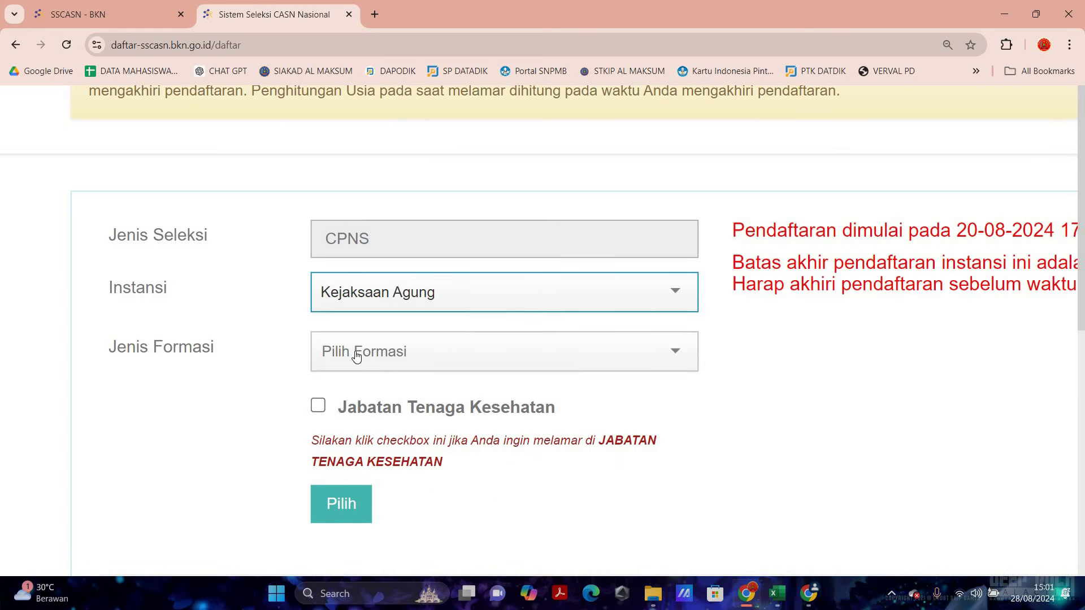
{"action": "left_click", "coordinate": [356, 356]}
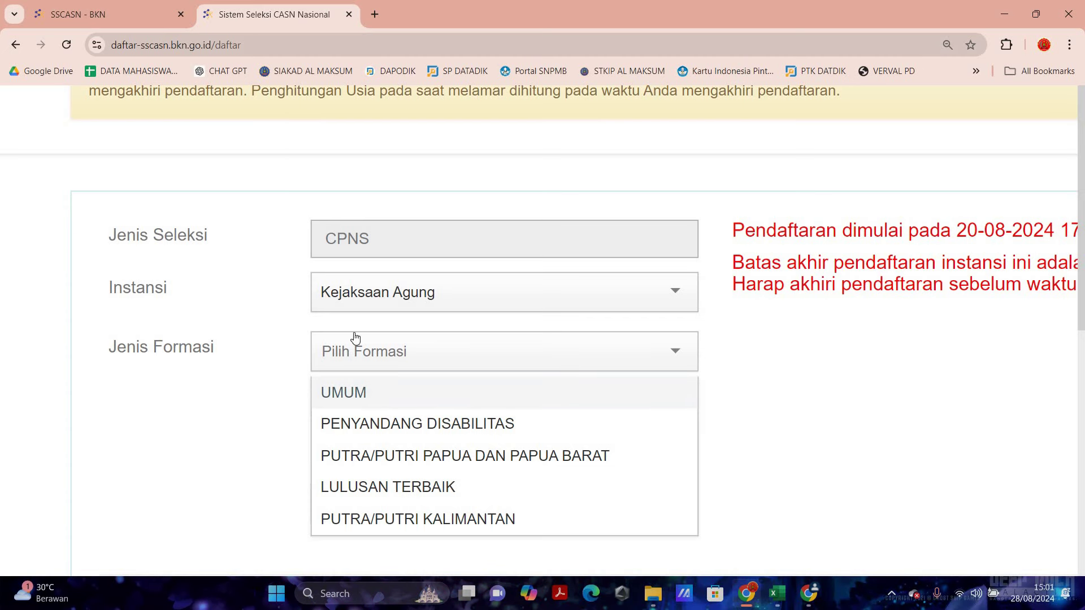
{"action": "key", "text": "Return"}
{"action": "scroll", "coordinate": [421, 267], "scroll_direction": "down", "scroll_amount": 2}
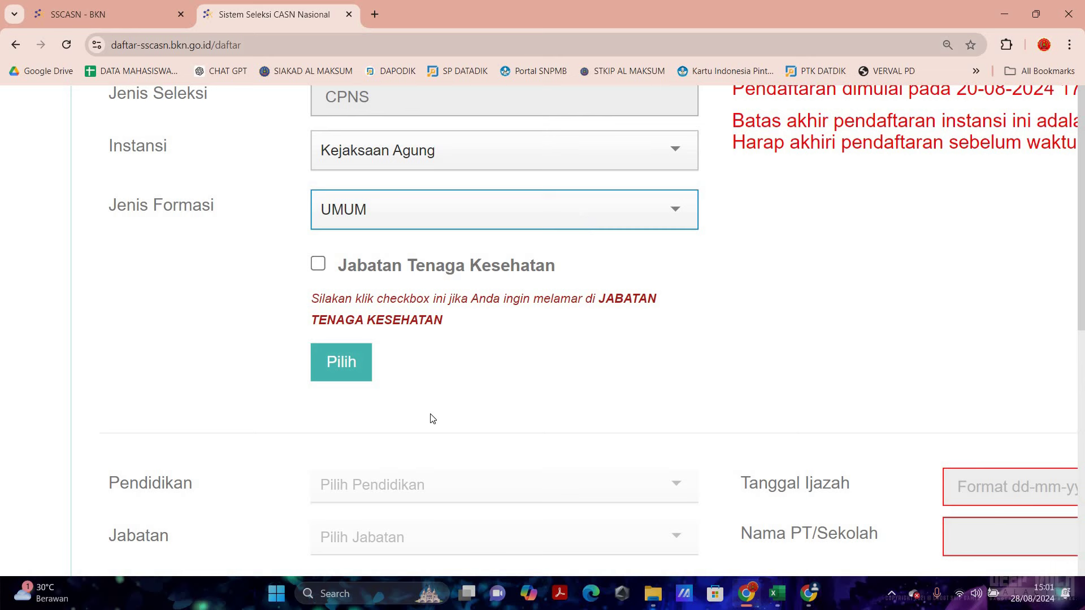
{"action": "left_click", "coordinate": [347, 380]}
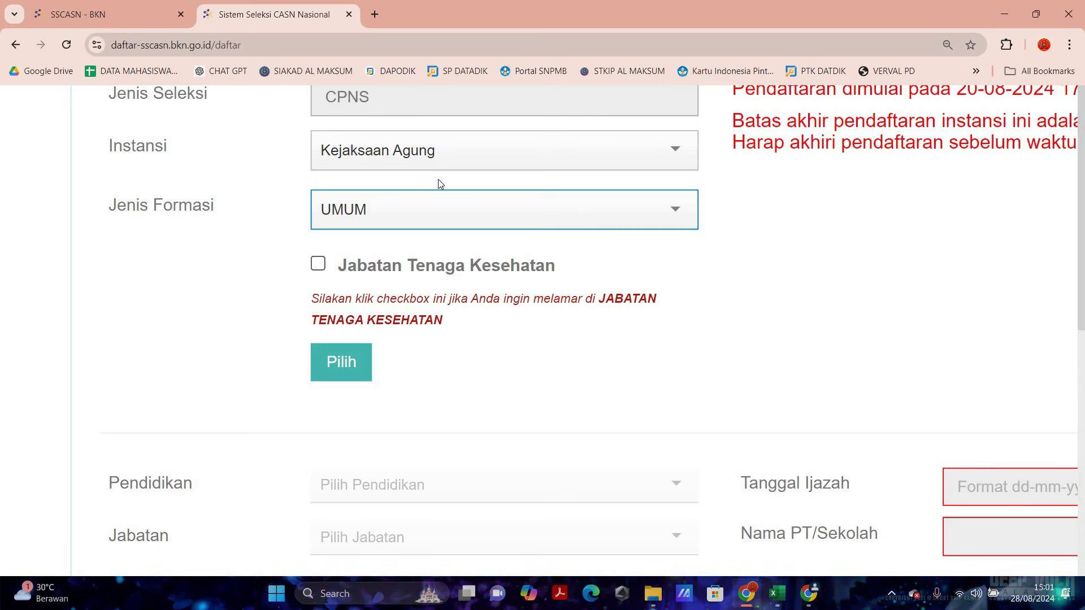
{"action": "left_click", "coordinate": [335, 359]}
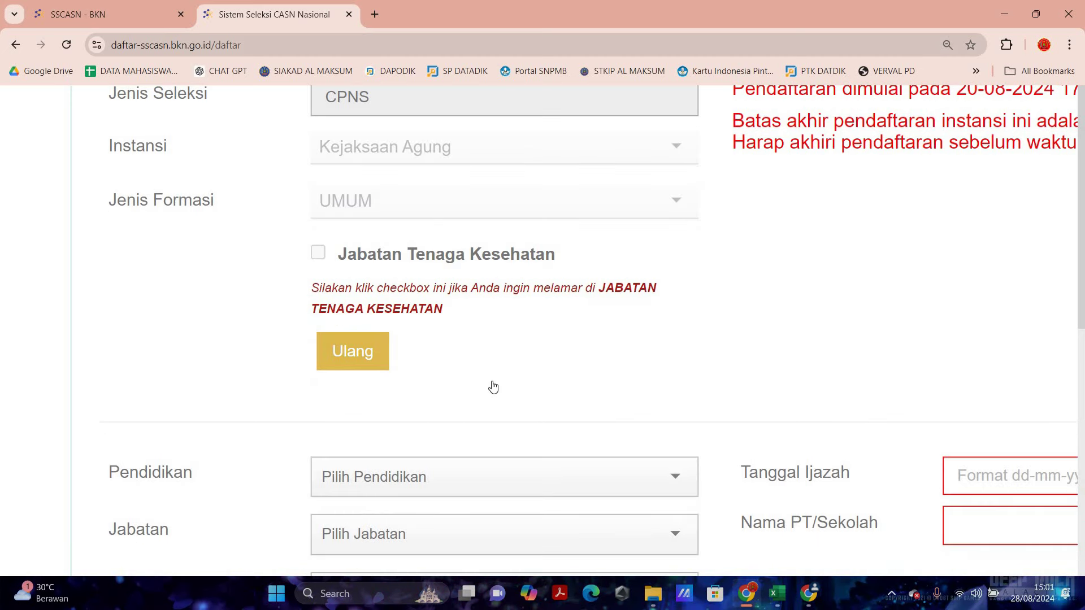
{"action": "scroll", "coordinate": [491, 387], "scroll_direction": "down", "scroll_amount": 6}
{"action": "scroll", "coordinate": [406, 224], "scroll_direction": "up", "scroll_amount": 1}
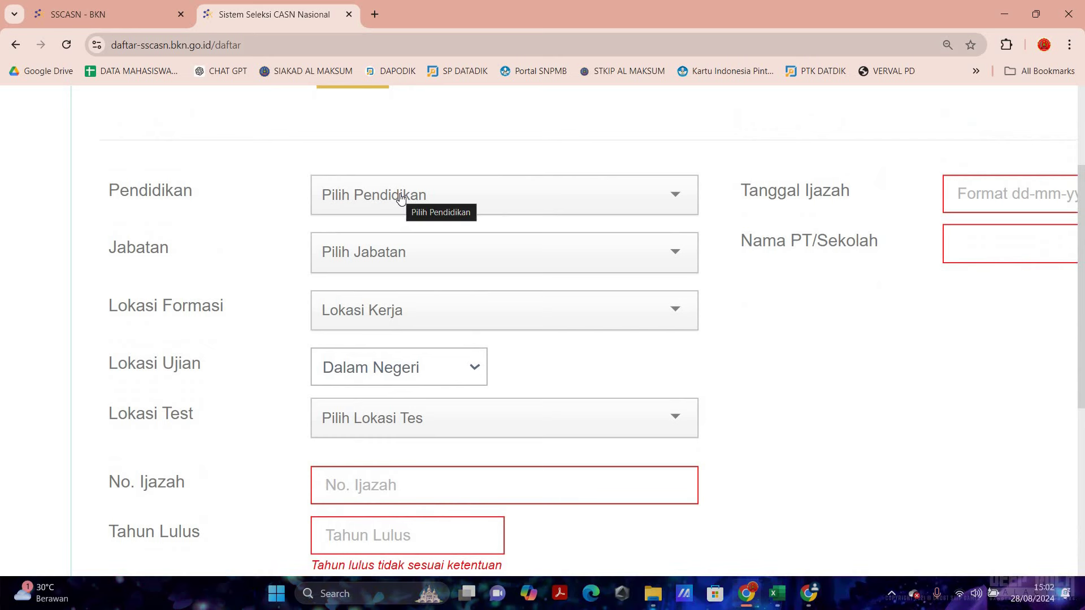
Open the Pendidikan dropdown, then start a new browser tab.
{"action": "left_click", "coordinate": [400, 197]}
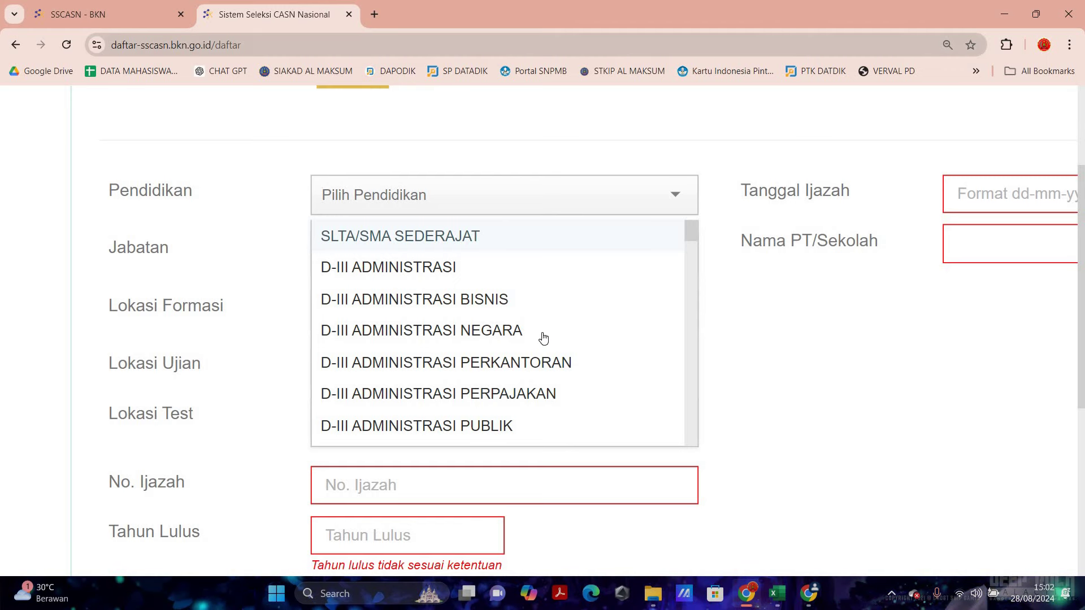
{"action": "key", "text": "ctrl+t"}
Search Google for 'casn kejagung' and open the Kanal Seleksi CASN Kejaksaan RI result.
{"action": "left_click", "coordinate": [522, 284]}
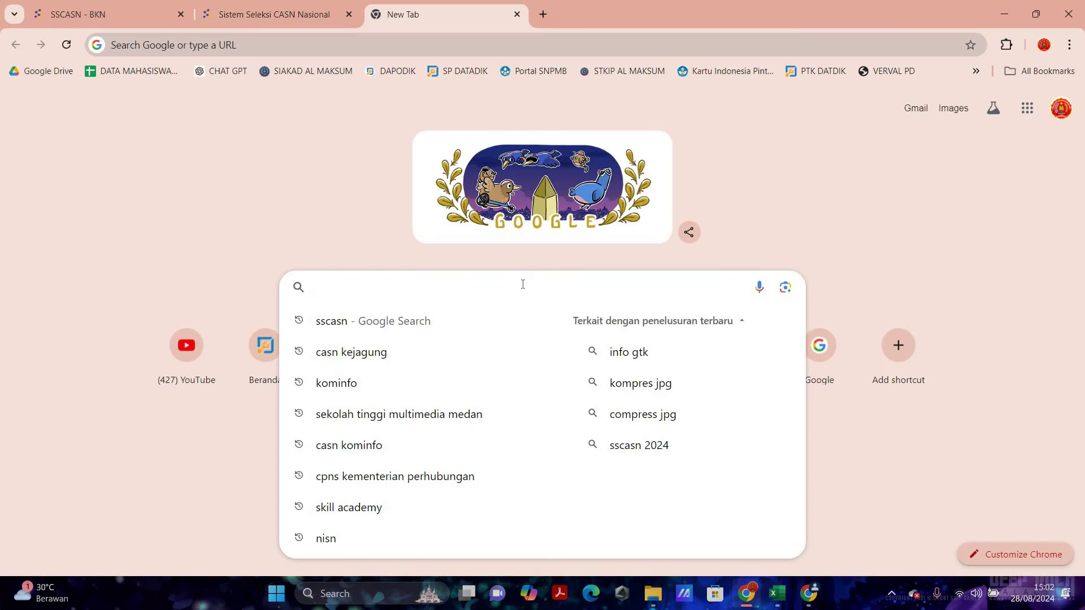
{"action": "type", "text": "casn"}
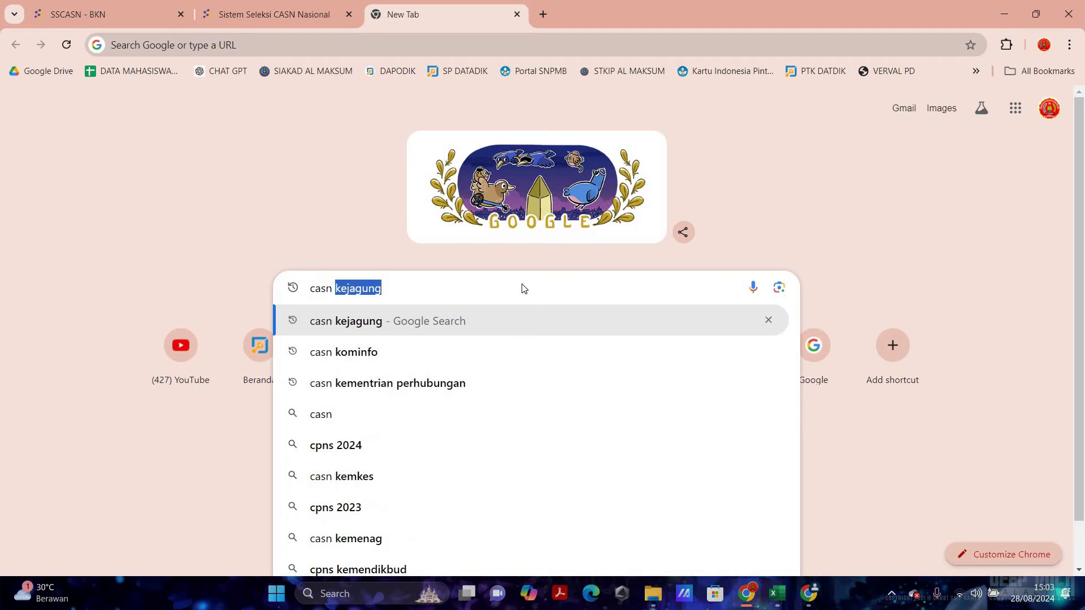
{"action": "key", "text": "ctrl+plus"}
{"action": "key", "text": "ctrl+plus"}
{"action": "key", "text": "ctrl+plus"}
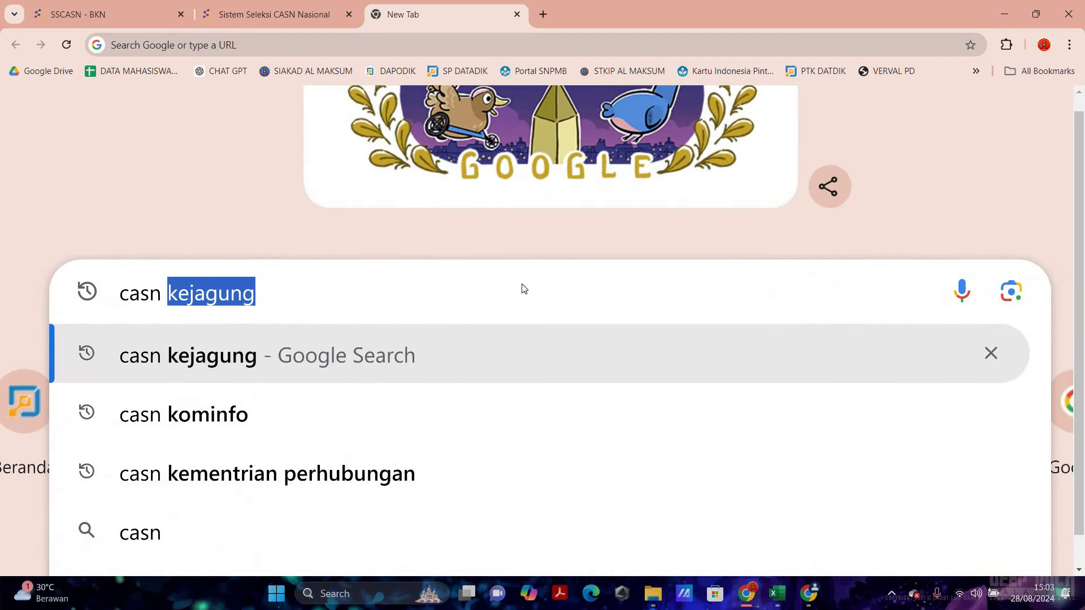
{"action": "key", "text": "Return"}
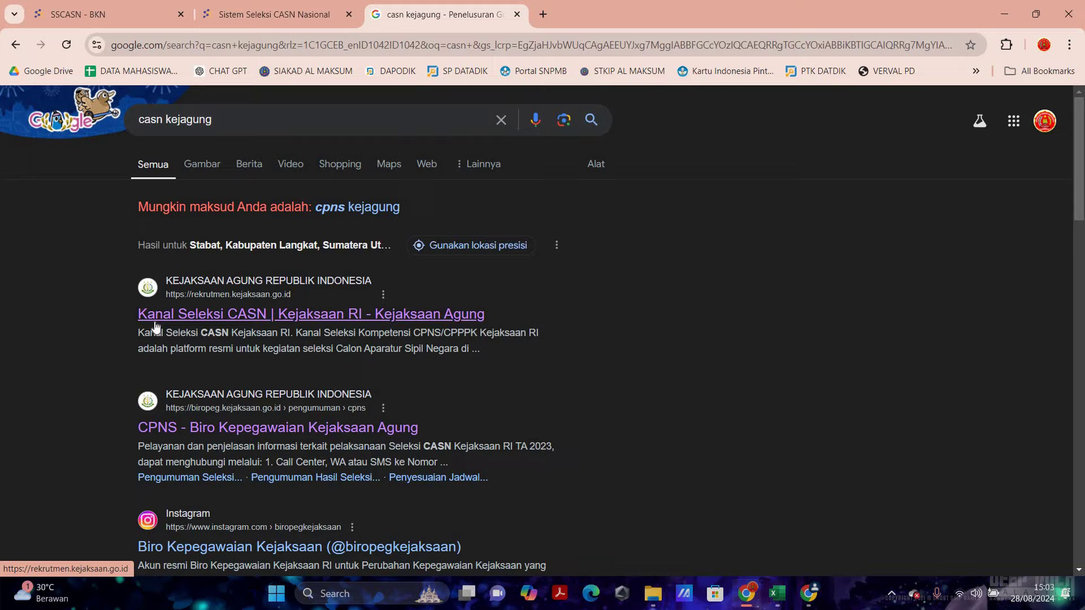
{"action": "key", "text": "ctrl+plus"}
{"action": "key", "text": "ctrl+plus"}
{"action": "key", "text": "ctrl+plus"}
{"action": "key", "text": "ctrl+plus"}
{"action": "key", "text": "ctrl+plus"}
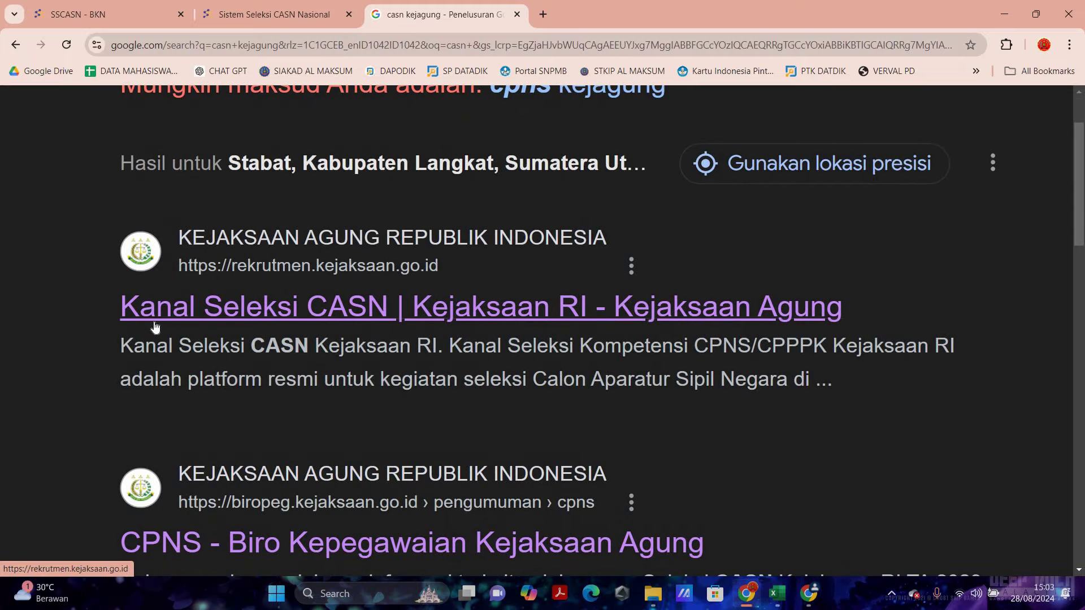
{"action": "left_click", "coordinate": [284, 310]}
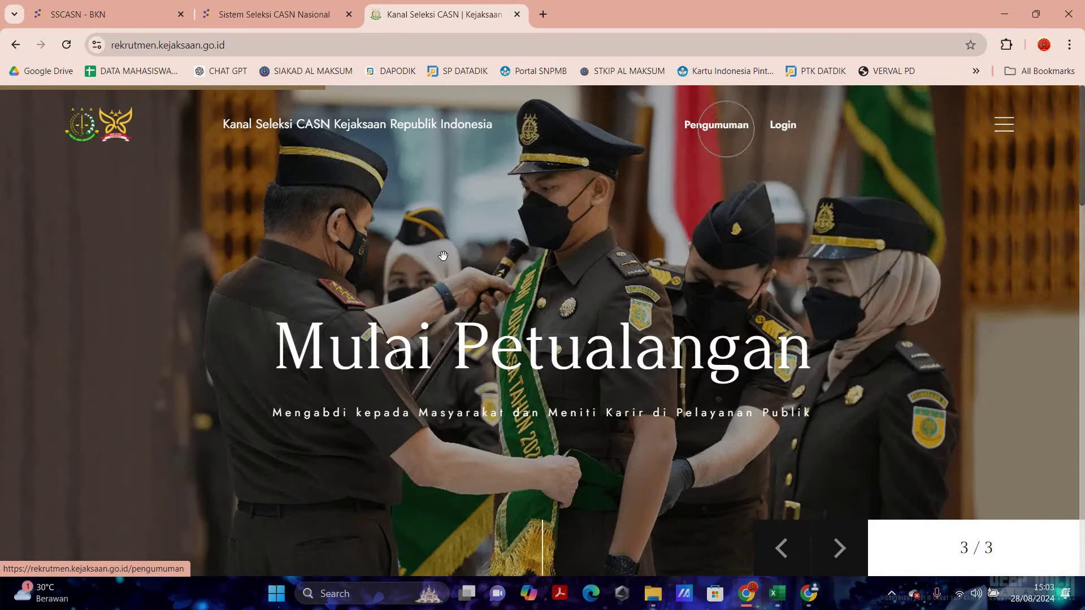
Open the 2024 CPNS selection announcement from the site's Pengumuman page.
{"action": "left_click", "coordinate": [736, 126]}
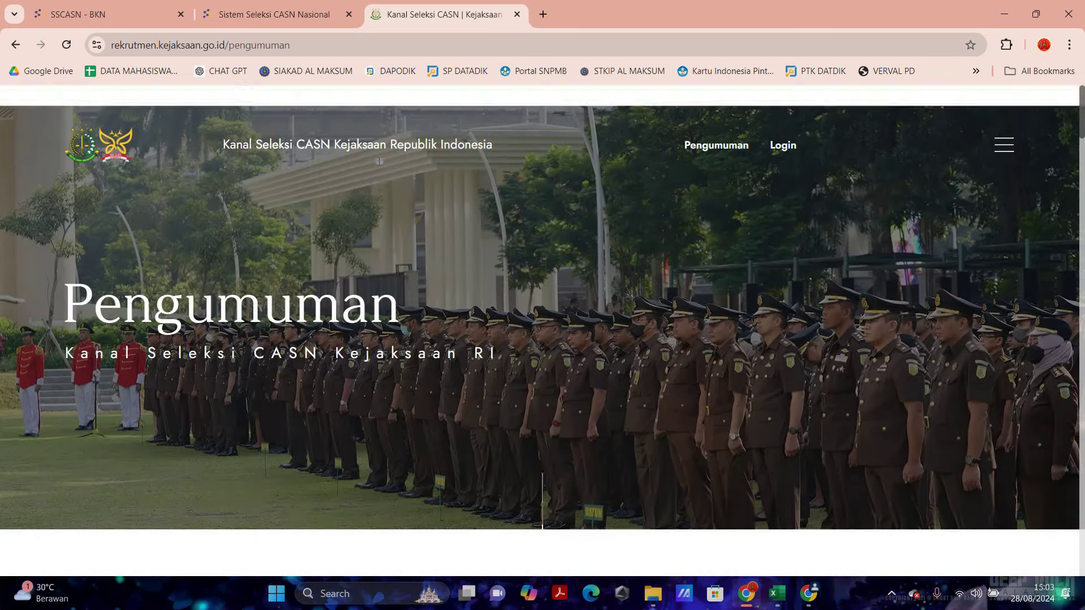
{"action": "scroll", "coordinate": [380, 159], "scroll_direction": "down", "scroll_amount": 10}
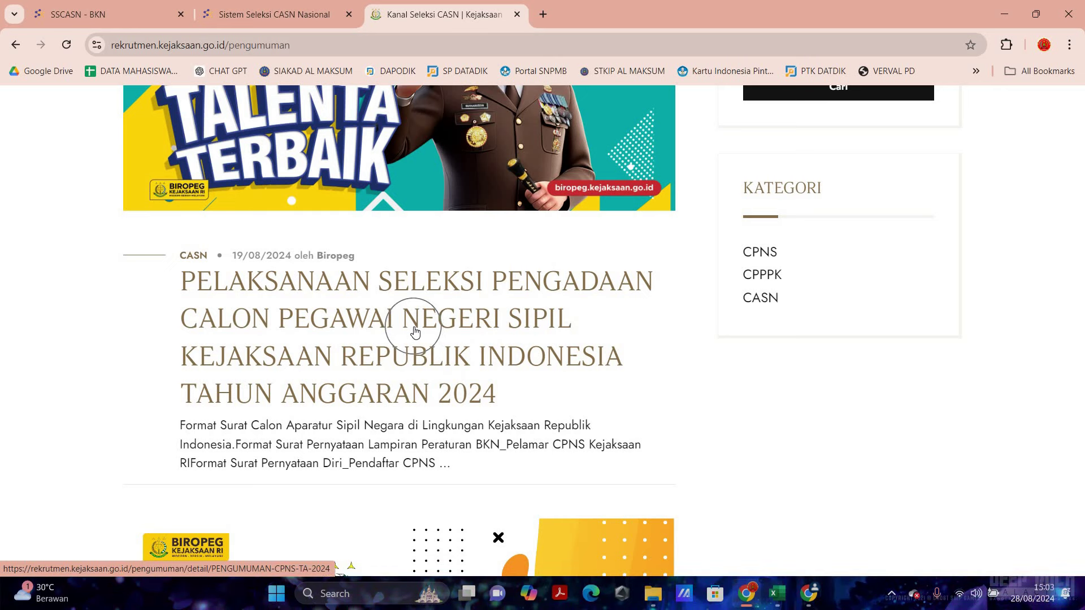
{"action": "left_click", "coordinate": [344, 321]}
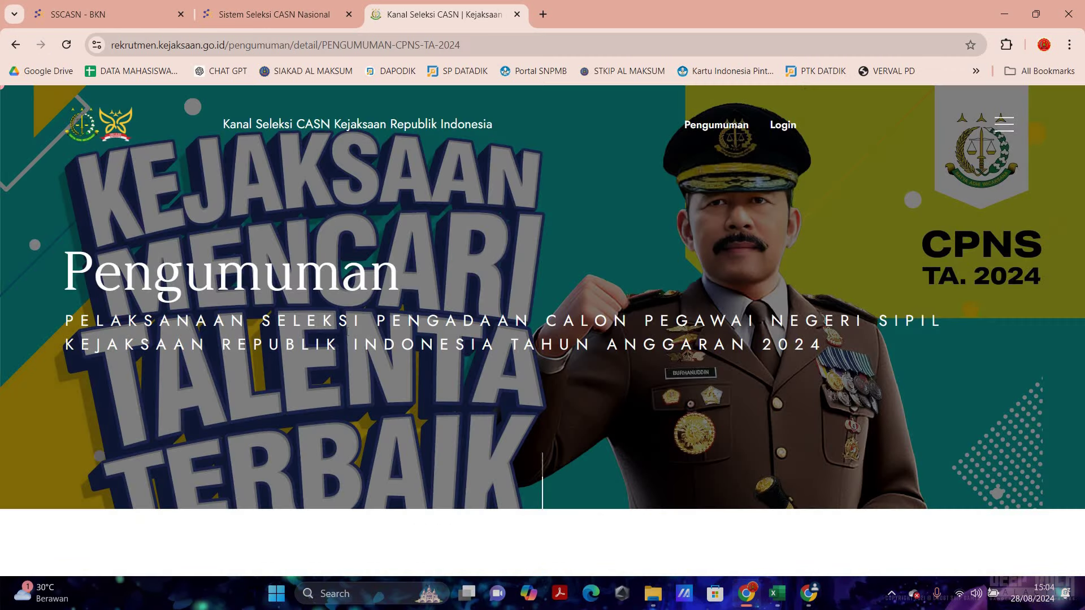
Scroll the announcement's formation table to the PENGELOLA PENANGANAN PERKARA row and highlight it.
{"action": "scroll", "coordinate": [346, 335], "scroll_direction": "down", "scroll_amount": 12}
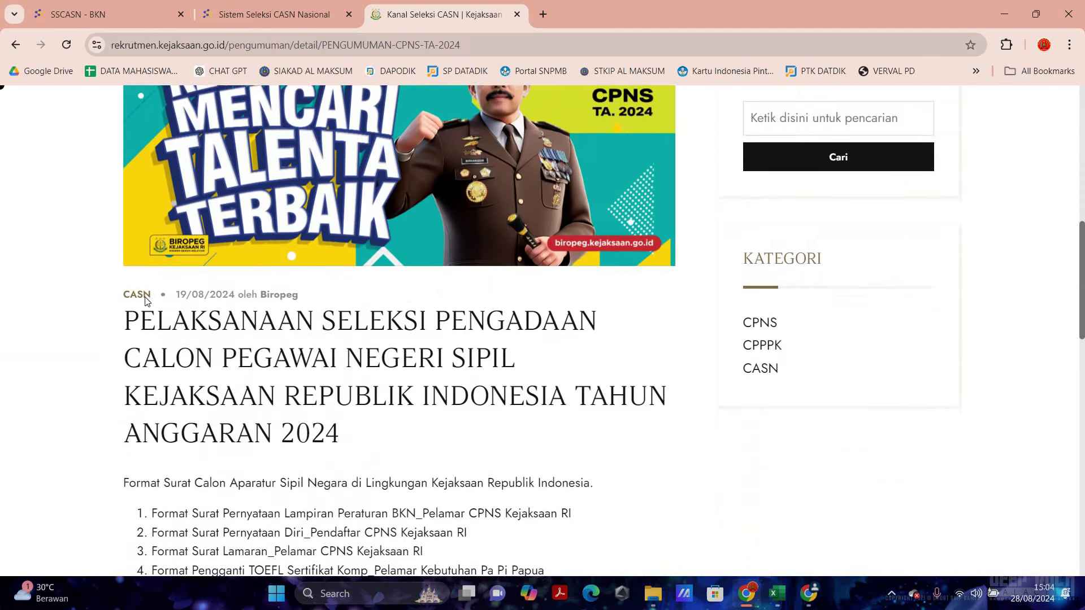
{"action": "scroll", "coordinate": [306, 347], "scroll_direction": "down", "scroll_amount": 1}
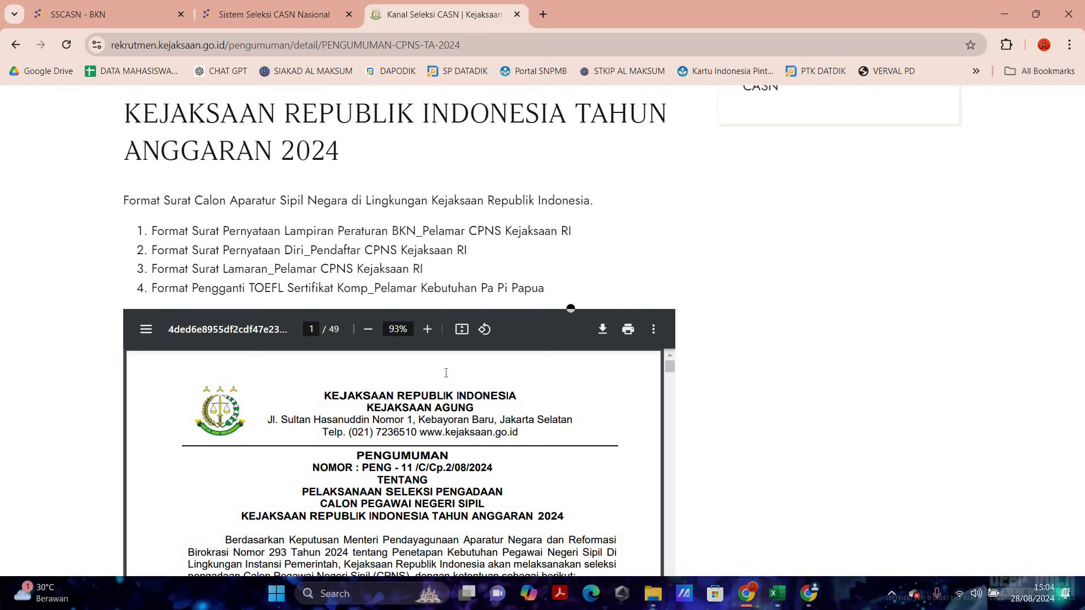
{"action": "scroll", "coordinate": [430, 359], "scroll_direction": "down", "scroll_amount": 1}
{"action": "scroll", "coordinate": [422, 354], "scroll_direction": "down", "scroll_amount": 1}
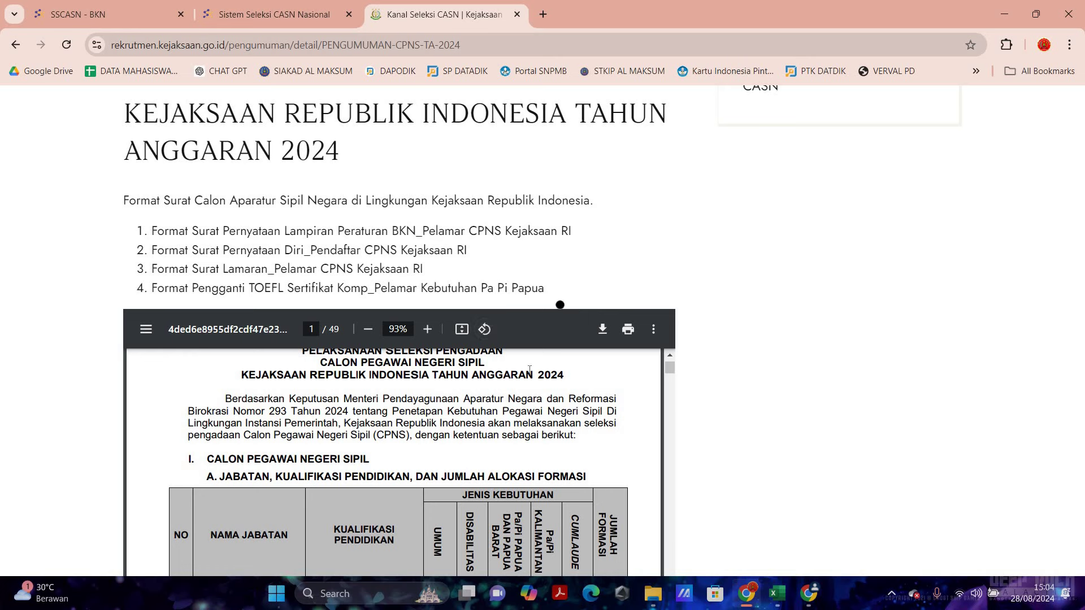
{"action": "scroll", "coordinate": [694, 370], "scroll_direction": "down", "scroll_amount": 3}
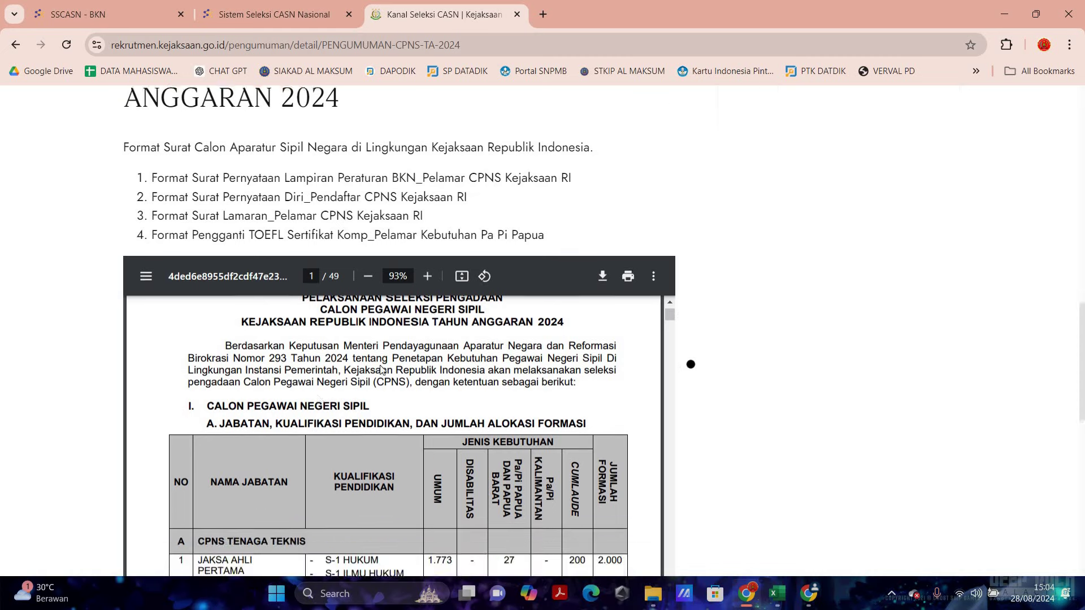
{"action": "scroll", "coordinate": [672, 368], "scroll_direction": "down", "scroll_amount": 10}
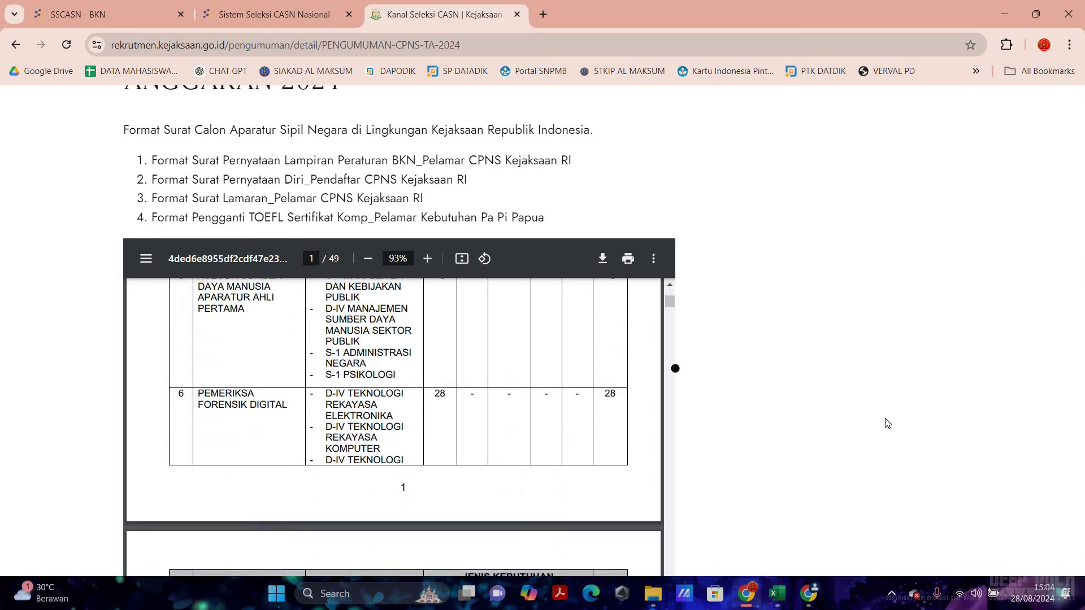
{"action": "scroll", "coordinate": [885, 418], "scroll_direction": "down", "scroll_amount": 3}
{"action": "left_click_drag", "start_coordinate": [198, 237], "coordinate": [260, 270]}
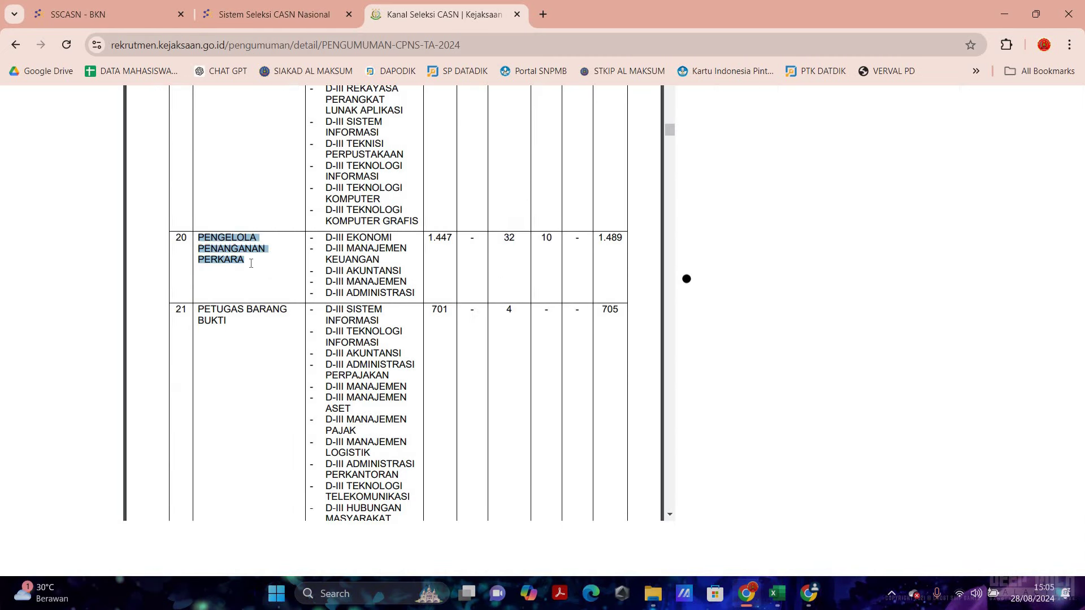
{"action": "left_click", "coordinate": [206, 242]}
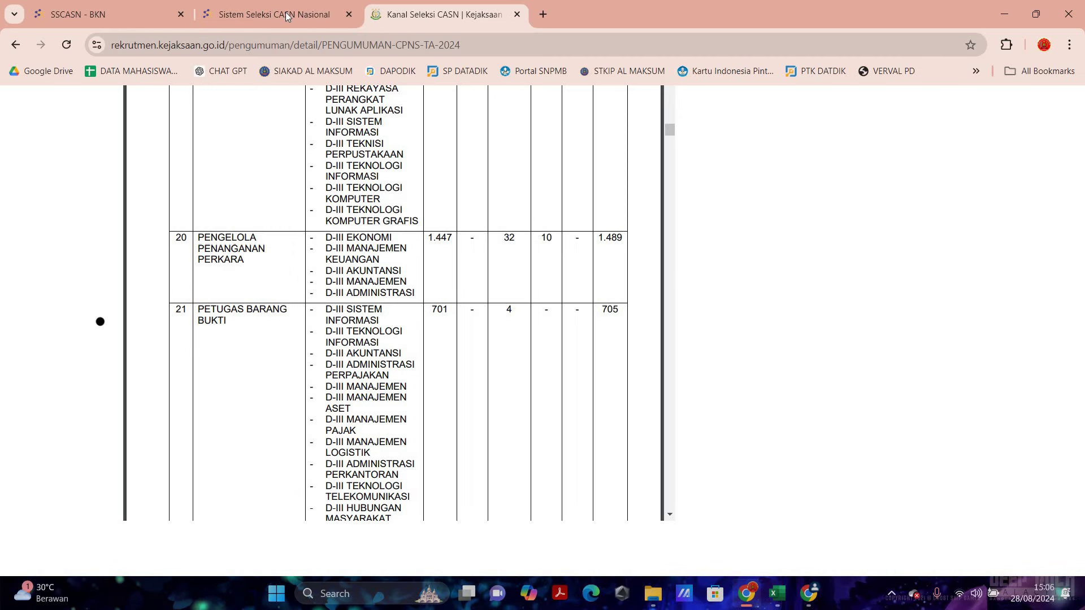
Back in SSCASN, choose D-III ADMINISTRASI, PENGELOLA PENANGANAN PERKARA and Kejaksaan Agung - 1447 Kebutuhan, keeping Dalam Negeri.
{"action": "key", "text": "ctrl+shift+Tab"}
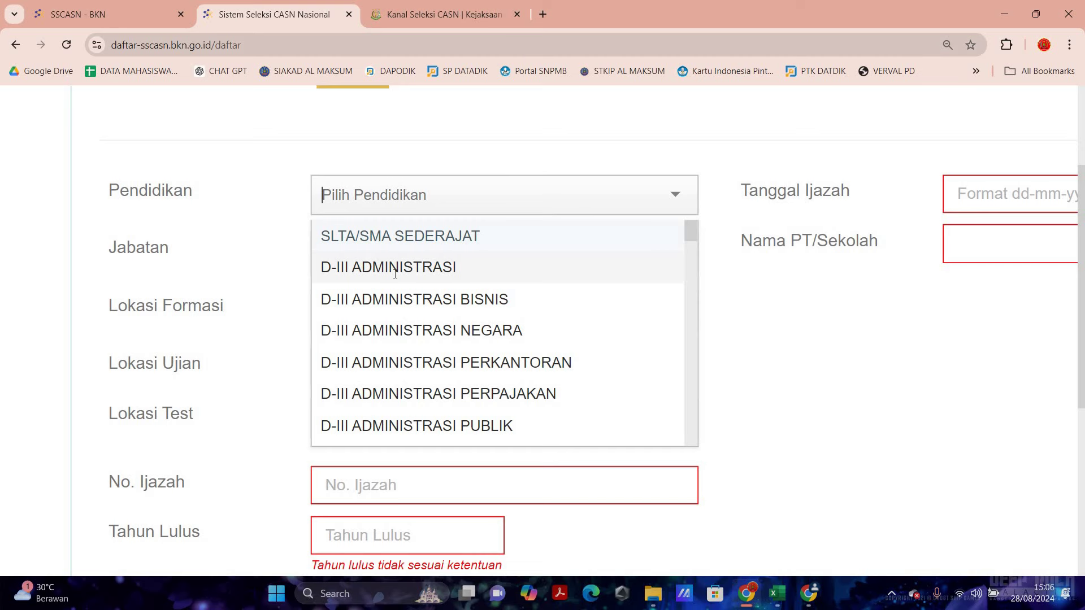
{"action": "left_click", "coordinate": [452, 282]}
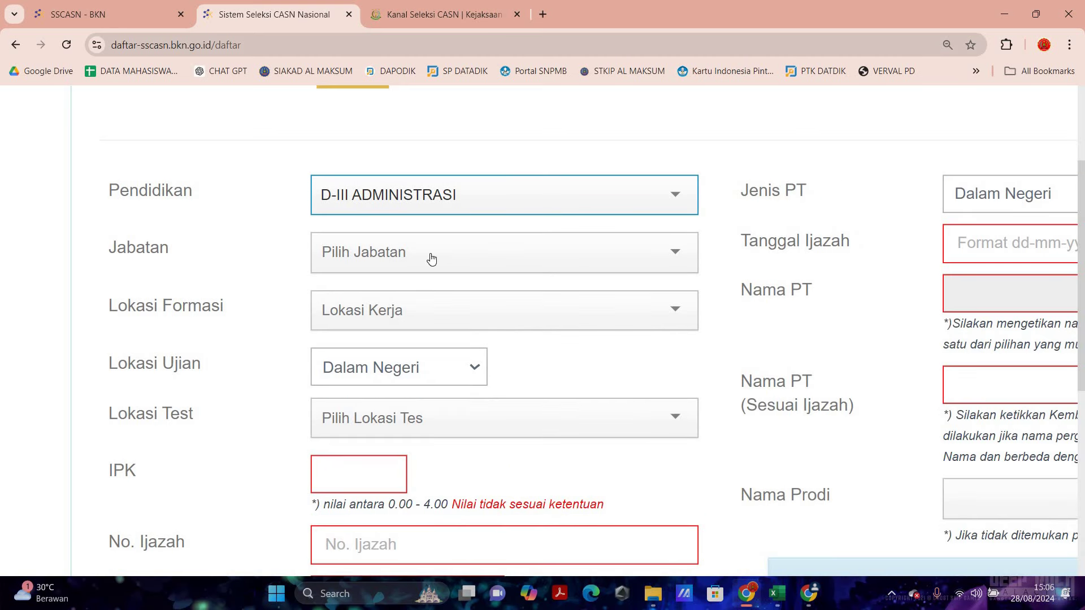
{"action": "left_click", "coordinate": [431, 259]}
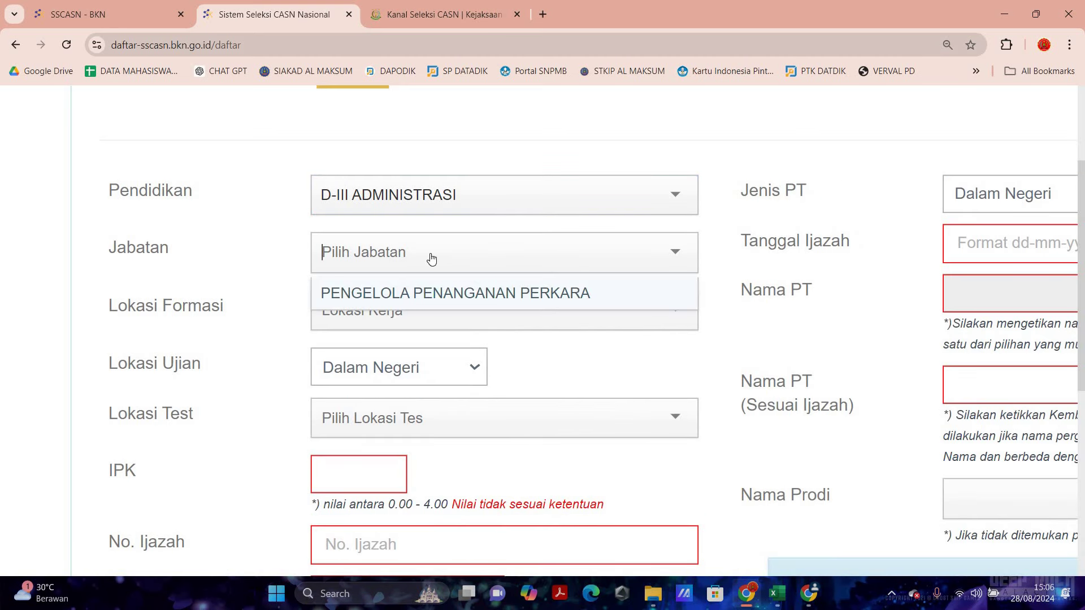
{"action": "left_click", "coordinate": [395, 293]}
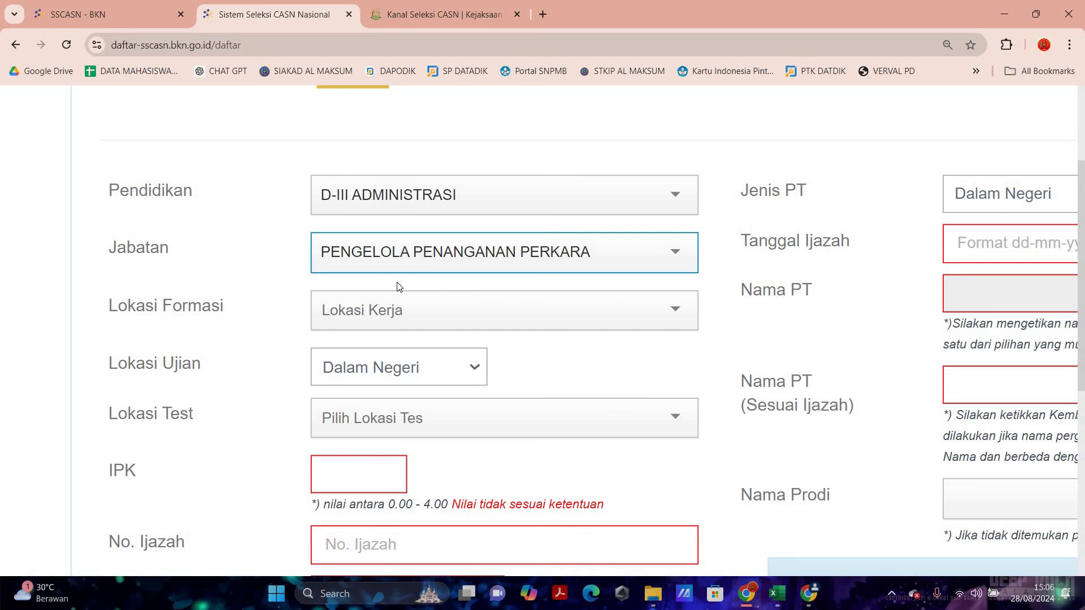
{"action": "left_click", "coordinate": [413, 320]}
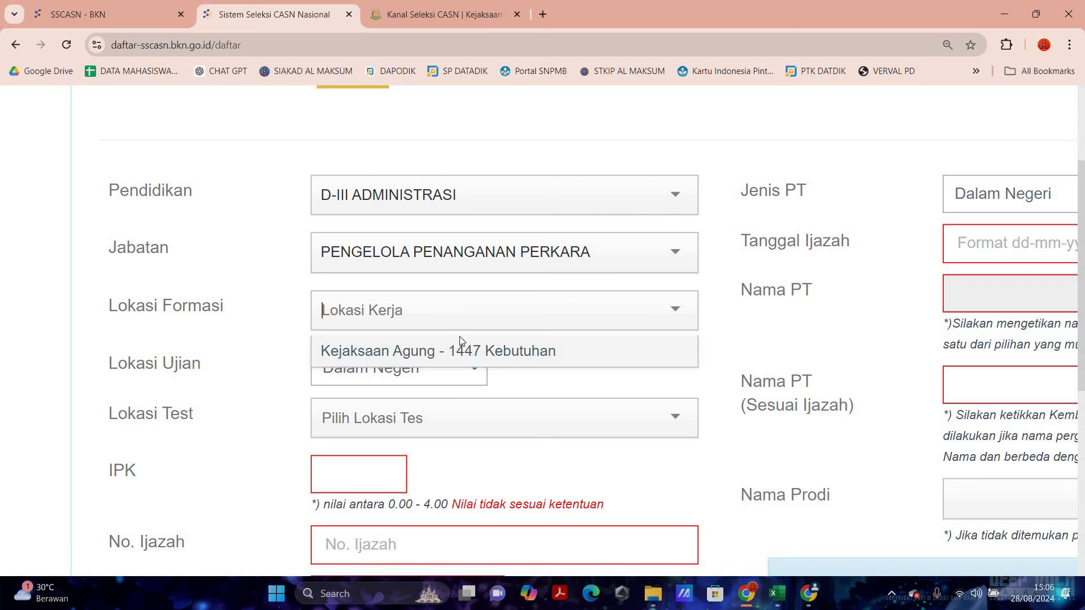
{"action": "left_click", "coordinate": [461, 358]}
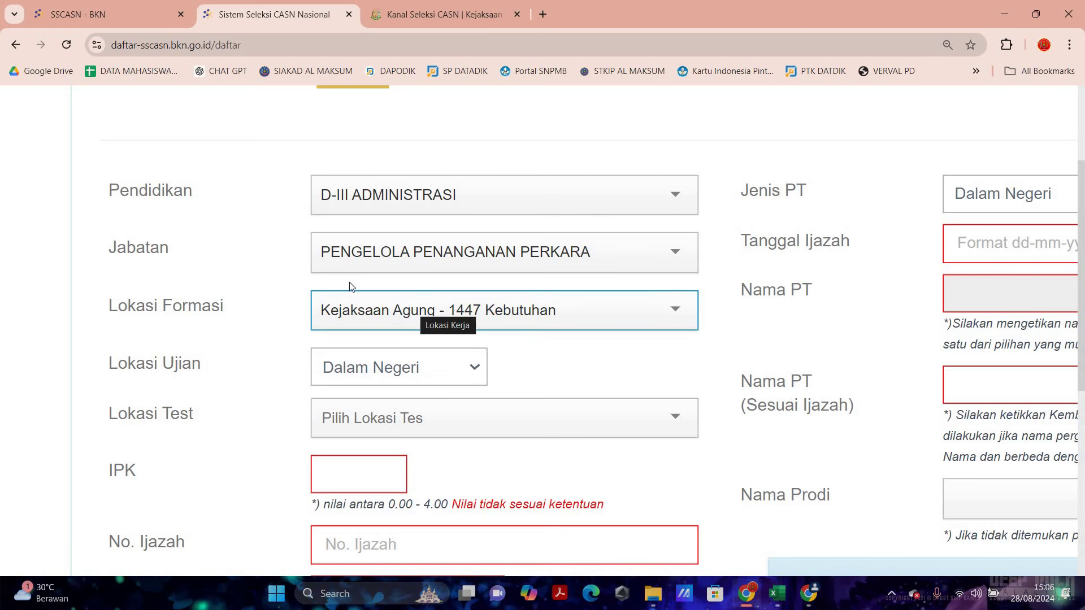
{"action": "scroll", "coordinate": [379, 301], "scroll_direction": "down", "scroll_amount": 1}
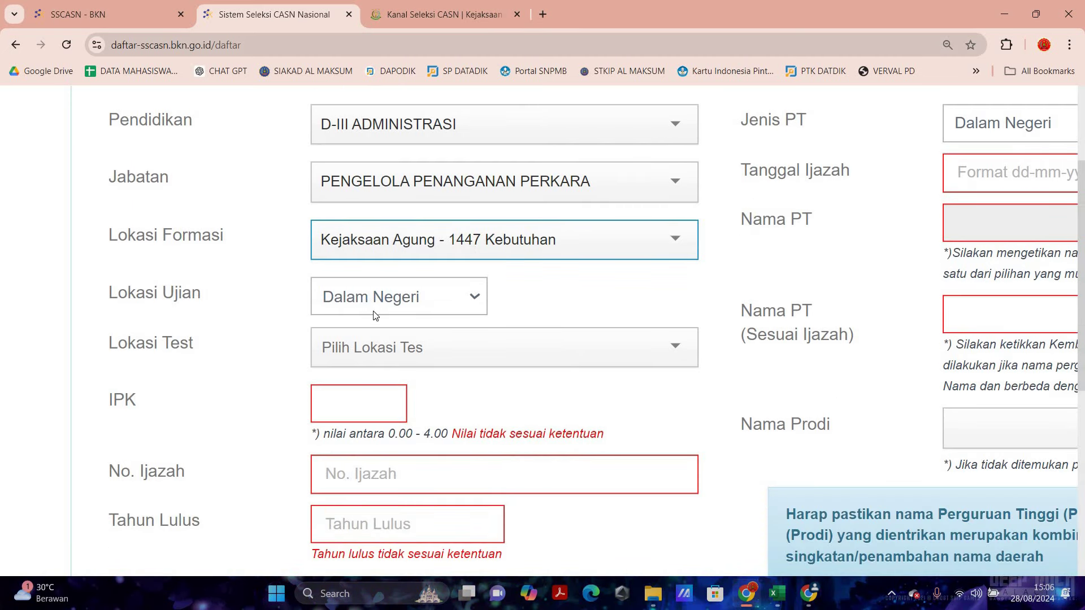
{"action": "left_click", "coordinate": [373, 315]}
{"action": "left_click", "coordinate": [375, 317]}
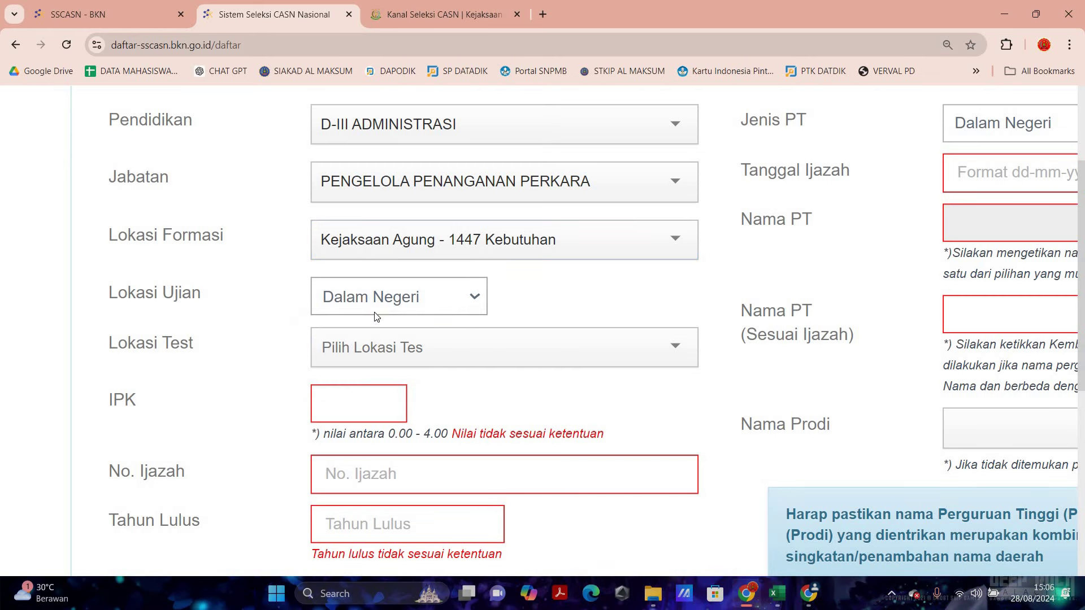
{"action": "scroll", "coordinate": [351, 274], "scroll_direction": "down", "scroll_amount": 1}
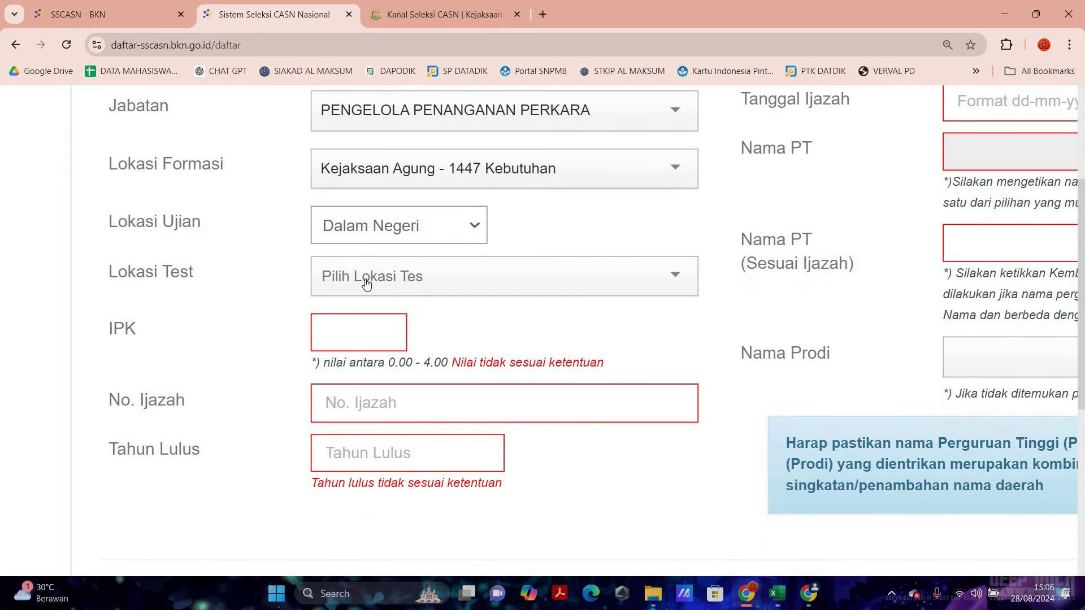
Set the test location to Lokasi BKN Medan.
{"action": "left_click", "coordinate": [366, 283]}
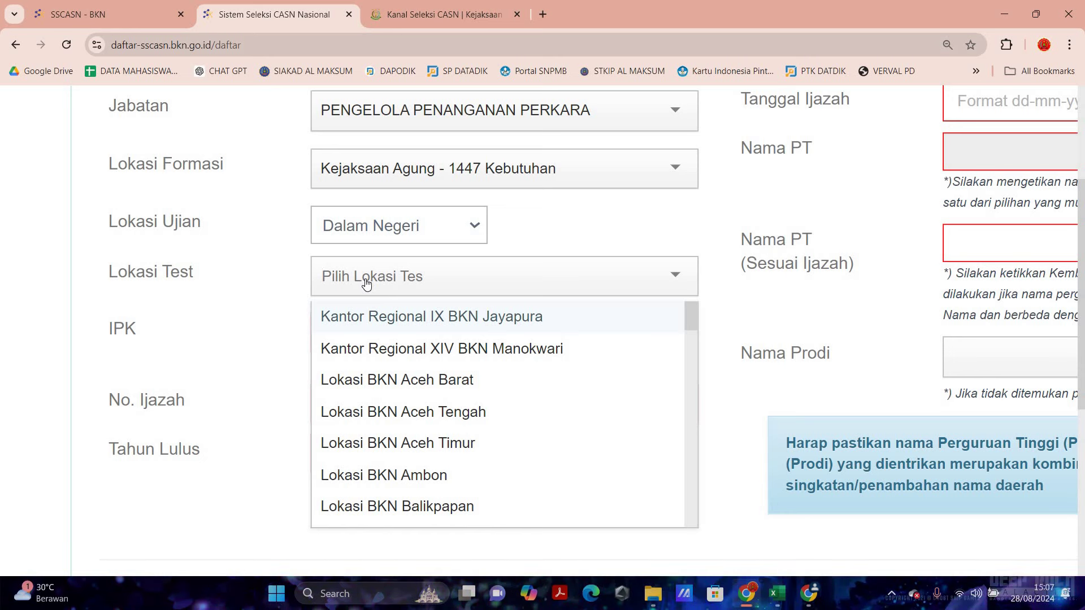
{"action": "type", "text": "med"}
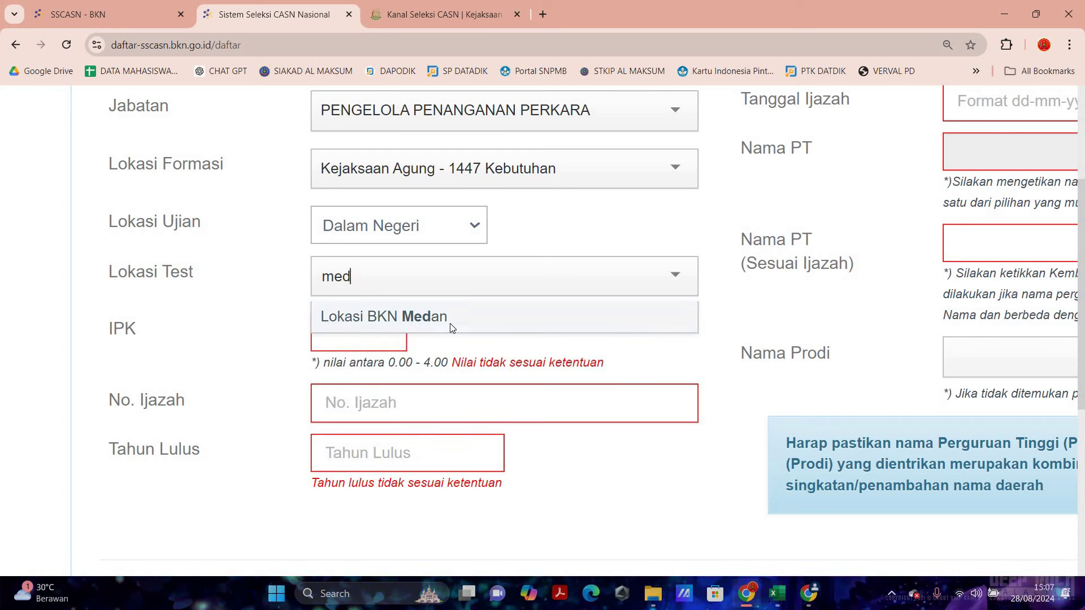
{"action": "key", "text": "Return"}
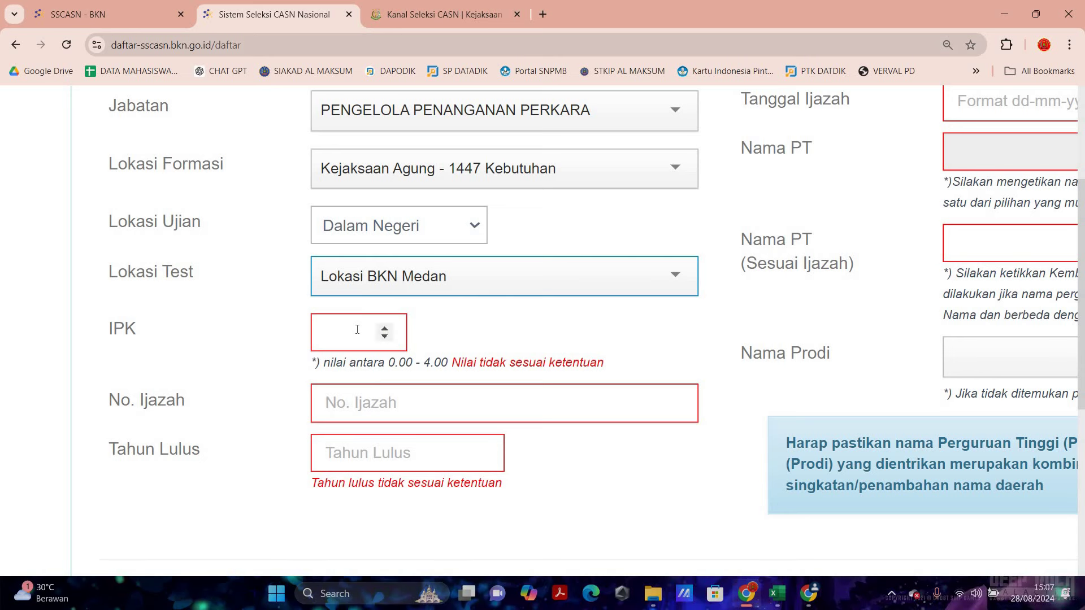
Enter IPK 3.3, the diploma number, and graduation year 2017.
{"action": "left_click", "coordinate": [340, 333]}
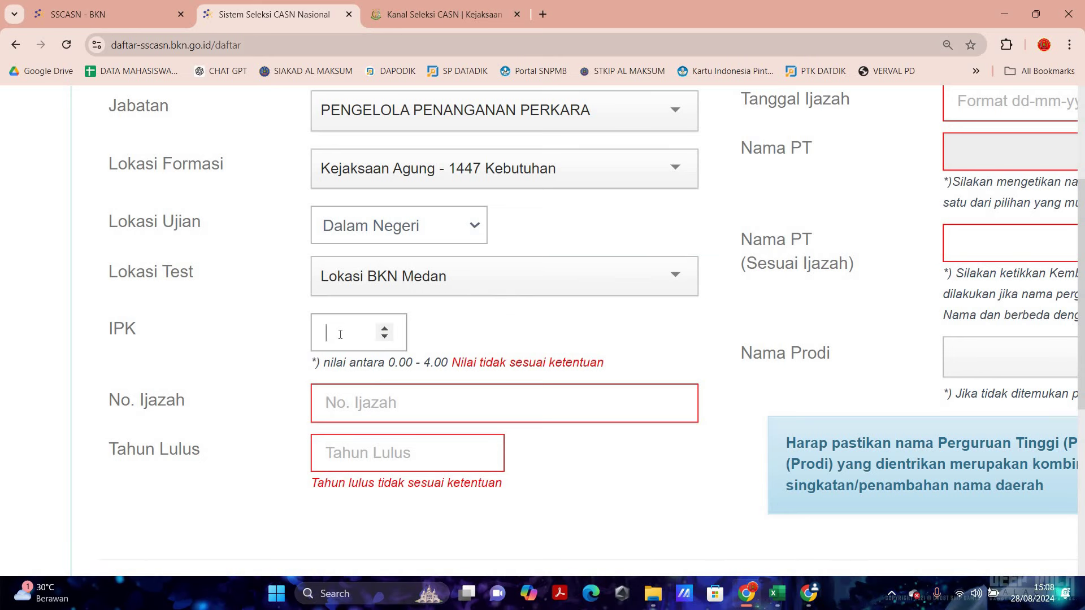
{"action": "type", "text": "3.3"}
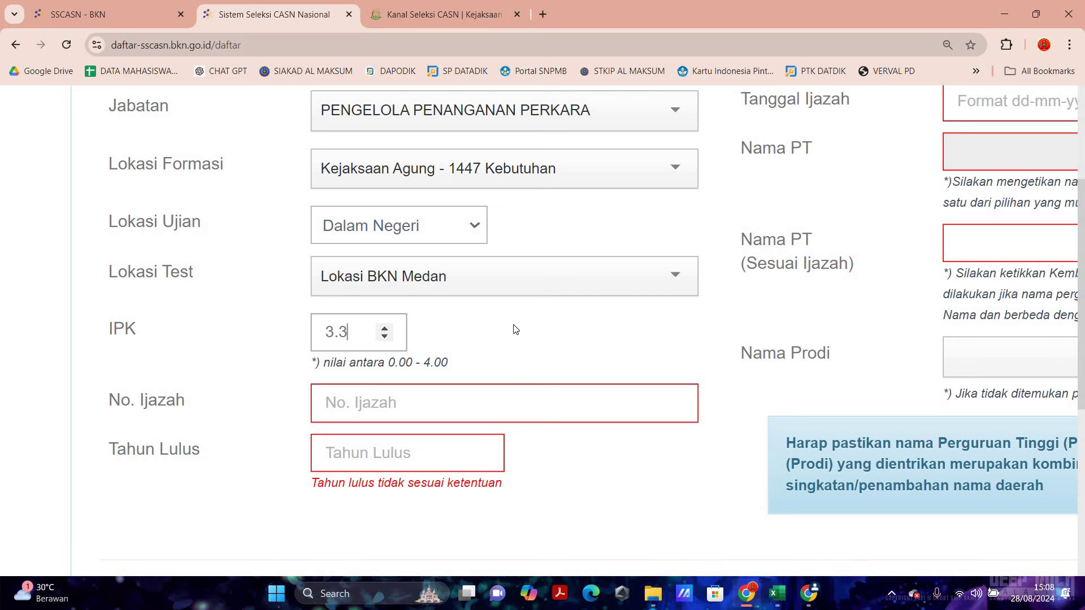
{"action": "left_click", "coordinate": [340, 402]}
{"action": "type", "text": "2"}
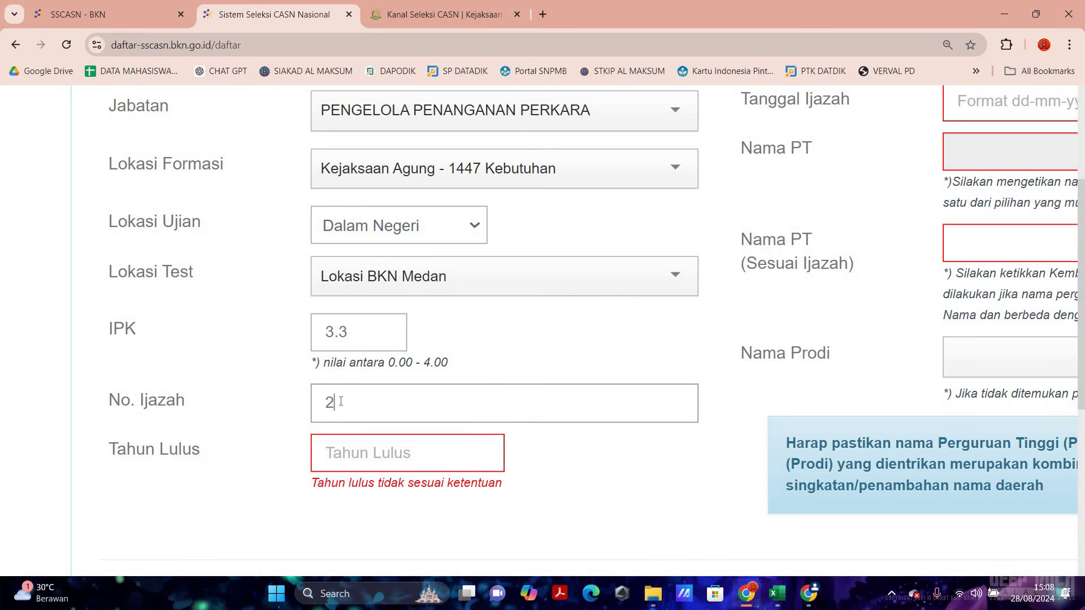
{"action": "type", "text": "324324353"}
{"action": "key", "text": "Tab"}
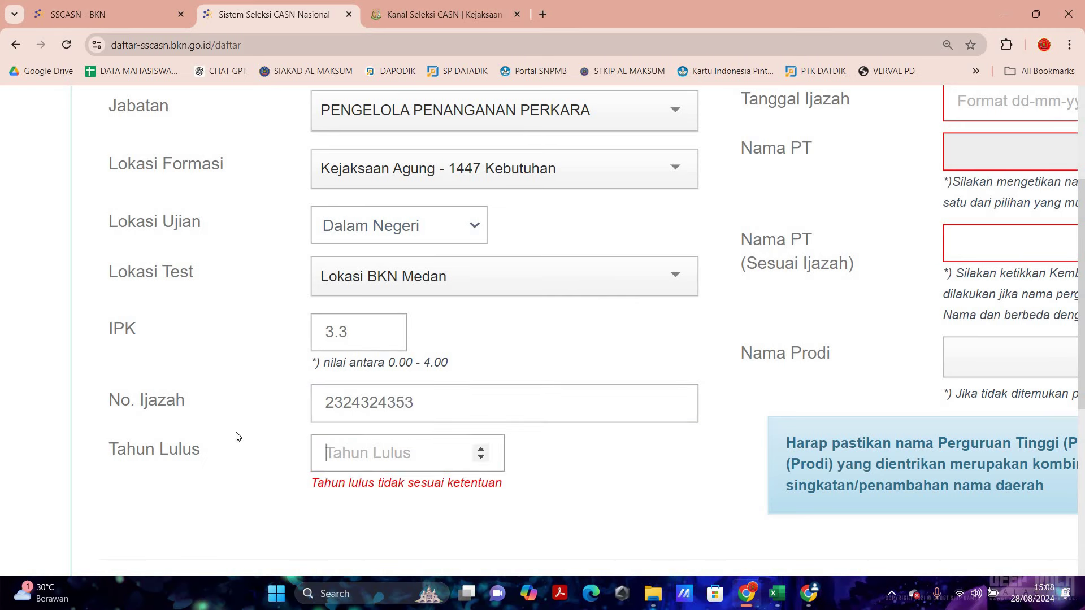
{"action": "type", "text": "2017"}
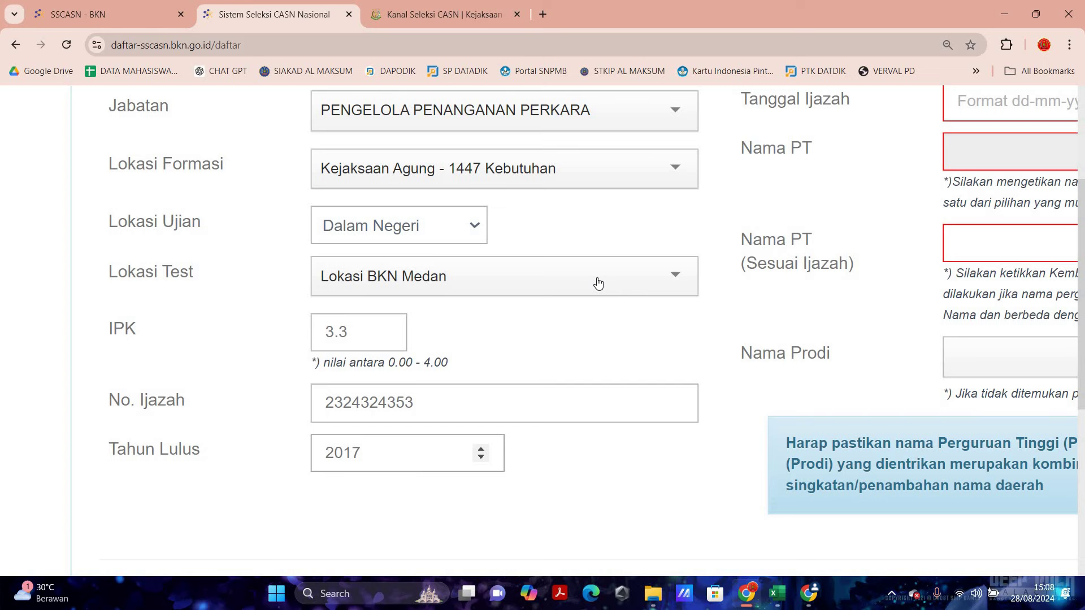
{"action": "key", "text": "ctrl+minus"}
{"action": "key", "text": "ctrl+minus"}
{"action": "key", "text": "ctrl+minus"}
{"action": "key", "text": "ctrl+minus"}
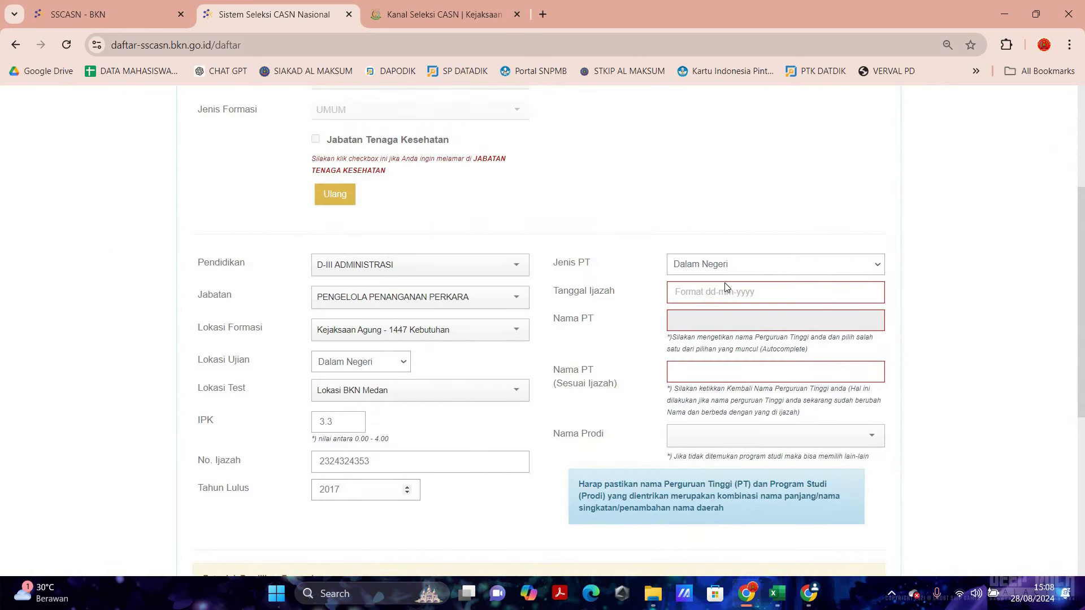
Keep Dalam Negeri as the institution type and set the diploma date to 01-08-2024.
{"action": "left_click", "coordinate": [726, 272]}
{"action": "left_click", "coordinate": [654, 298]}
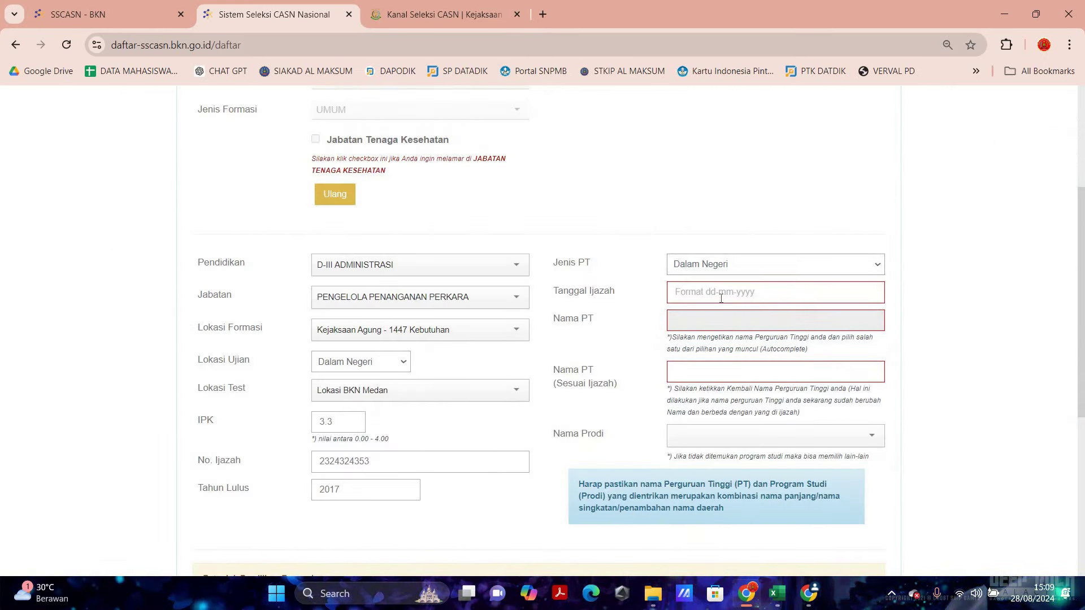
{"action": "left_click", "coordinate": [702, 295]}
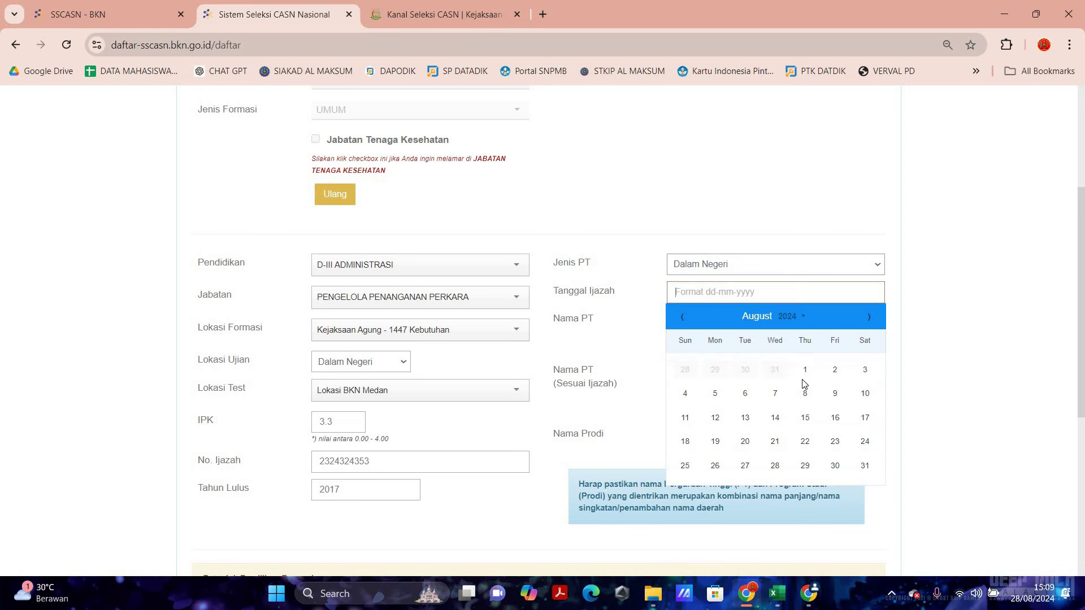
{"action": "left_click", "coordinate": [804, 370]}
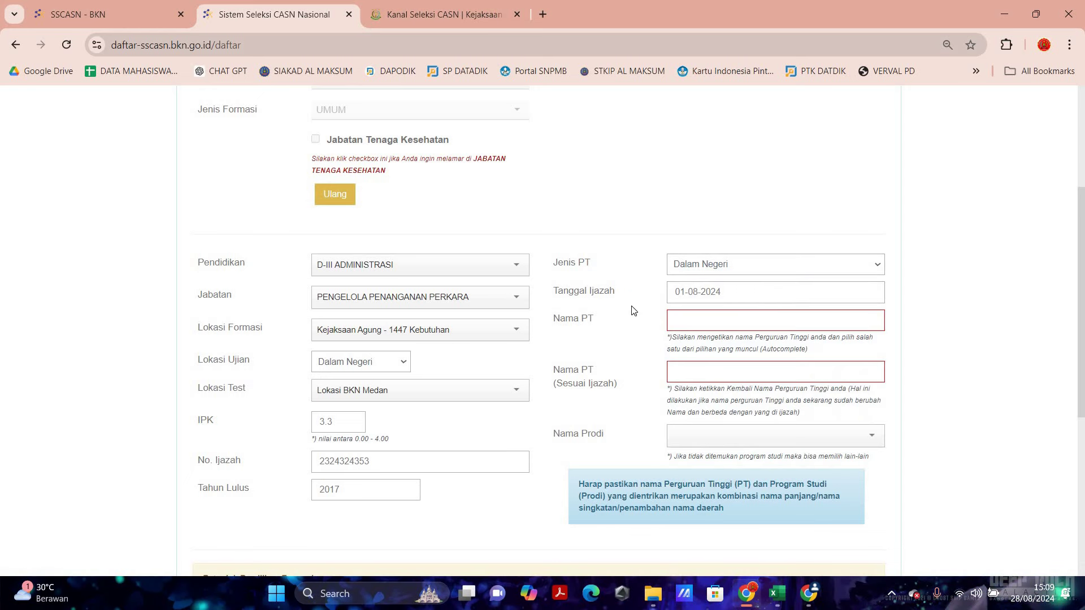
Enter Universitas Indonesia as the university and choose the D-III Administrasi Perkantoran study program.
{"action": "left_click", "coordinate": [703, 323]}
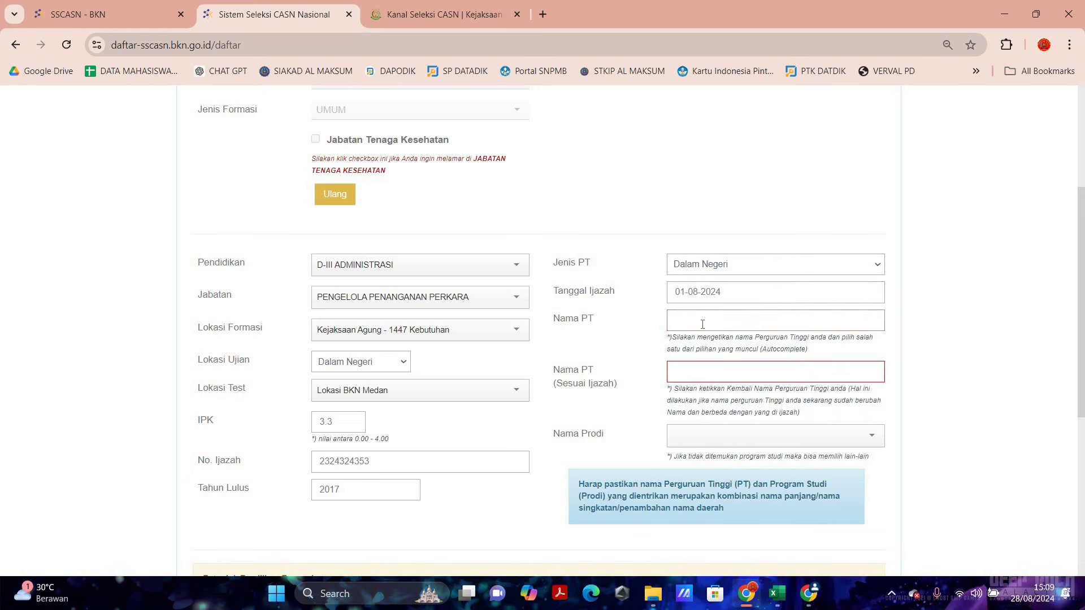
{"action": "type", "text": "univ"}
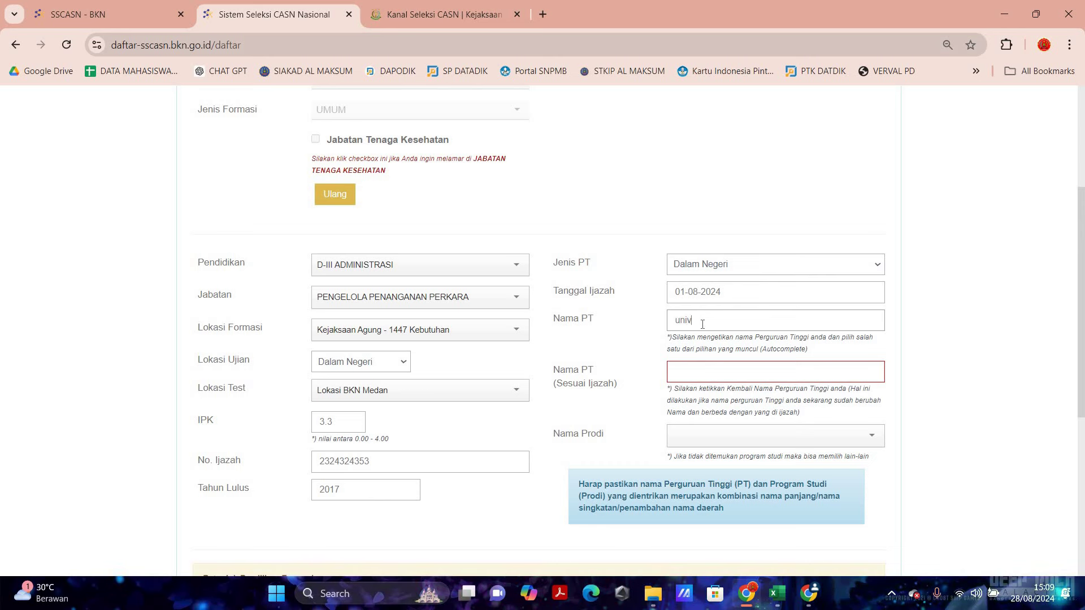
{"action": "type", "text": "ersitas "}
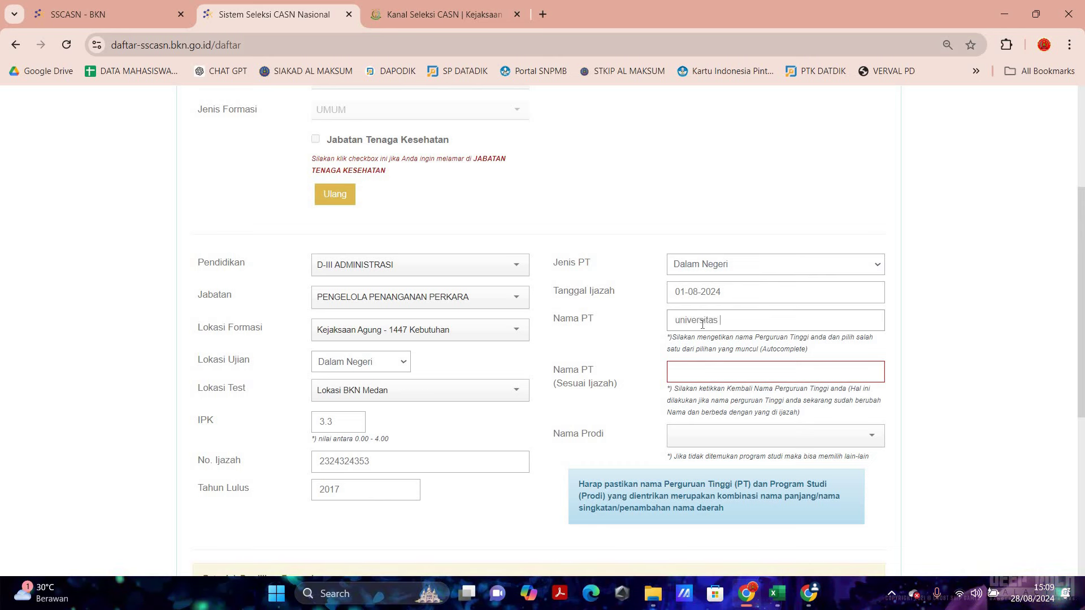
{"action": "type", "text": "i"}
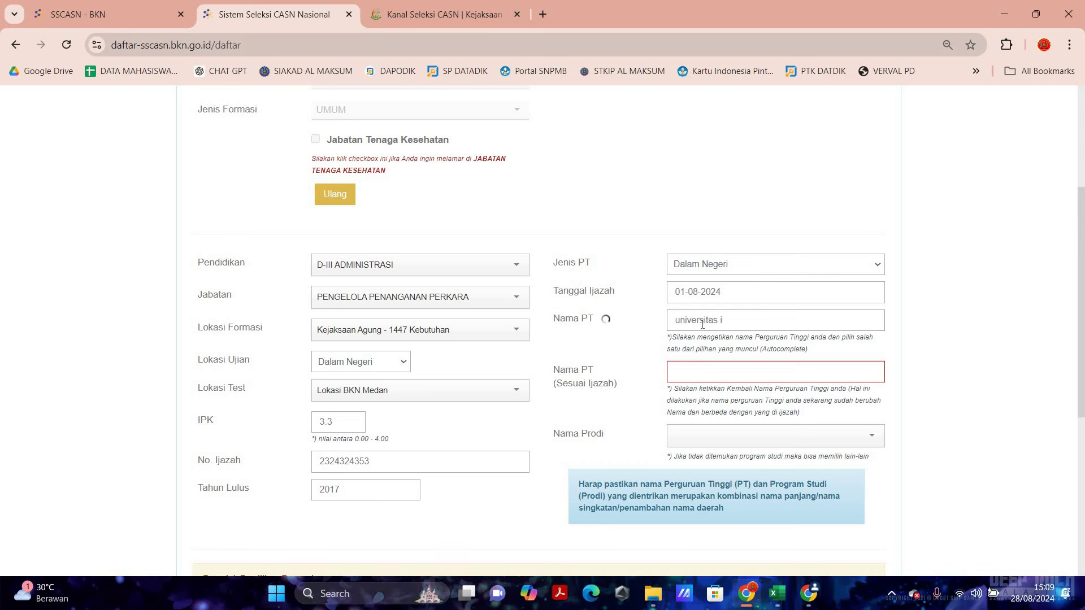
{"action": "type", "text": "ndonesia"}
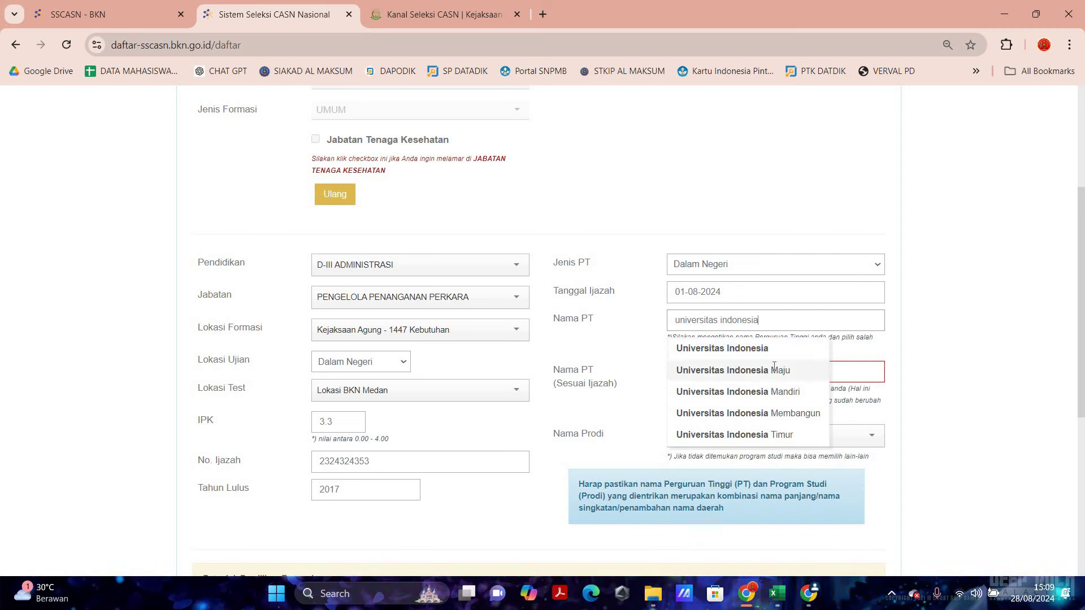
{"action": "key", "text": "Return"}
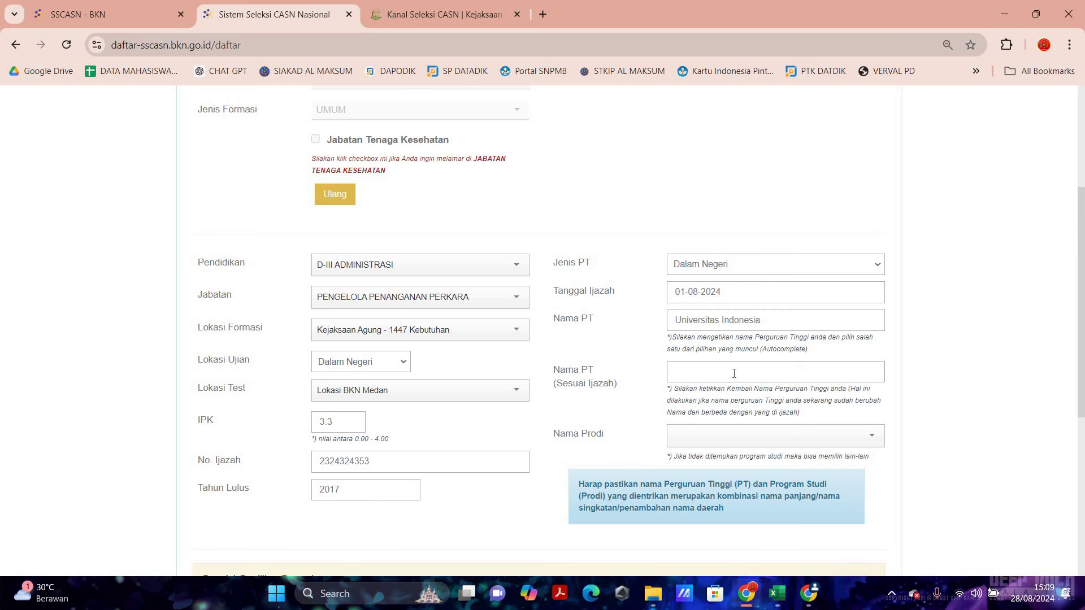
{"action": "type", "text": "UNIVERS"}
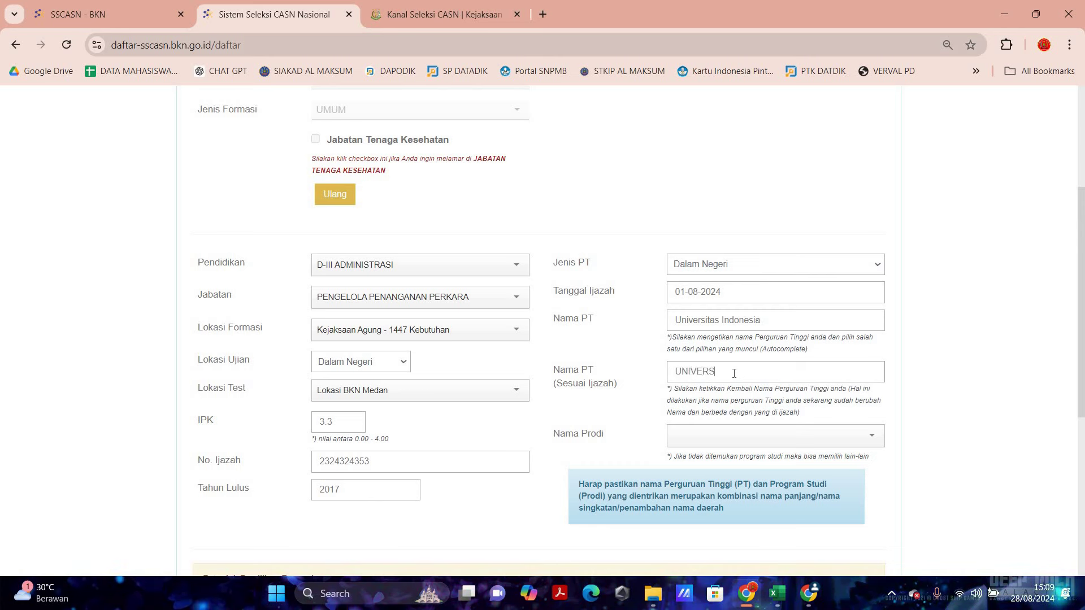
{"action": "type", "text": "ITAS"}
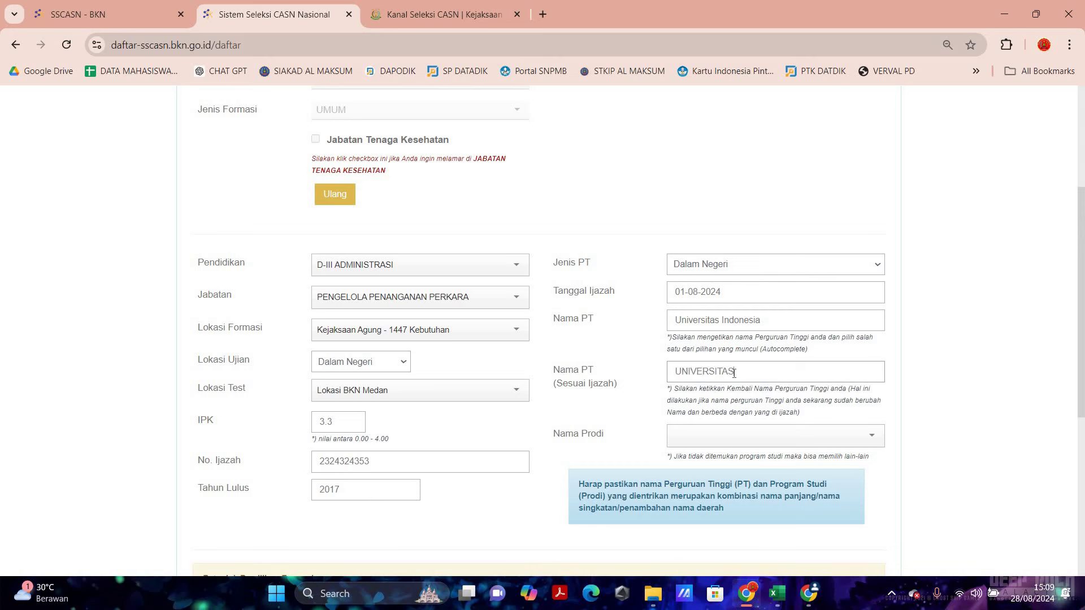
{"action": "type", "text": " INDONESIA"}
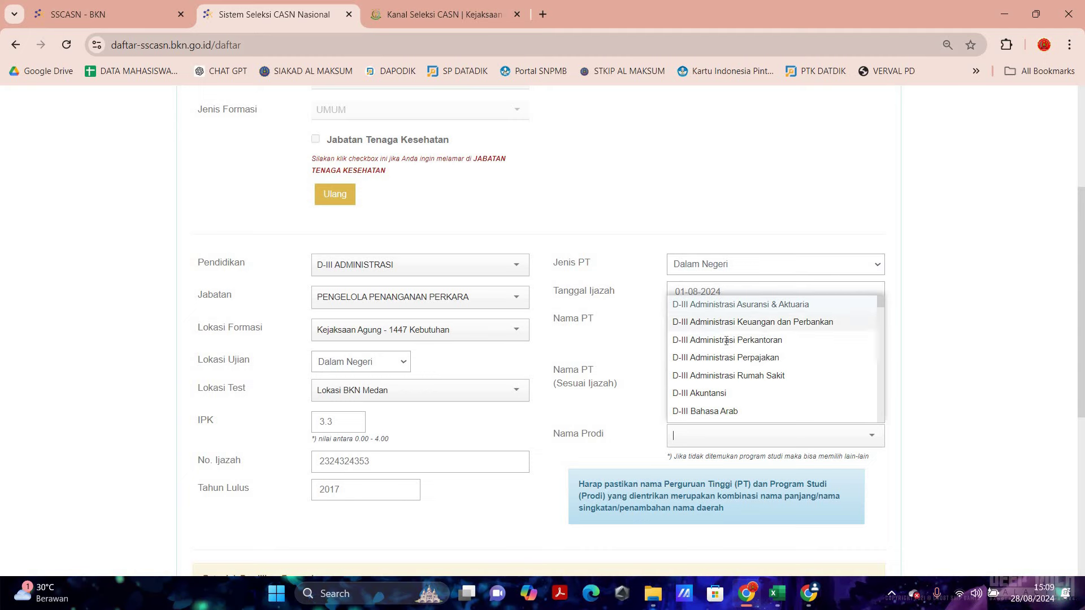
{"action": "left_click", "coordinate": [680, 439]}
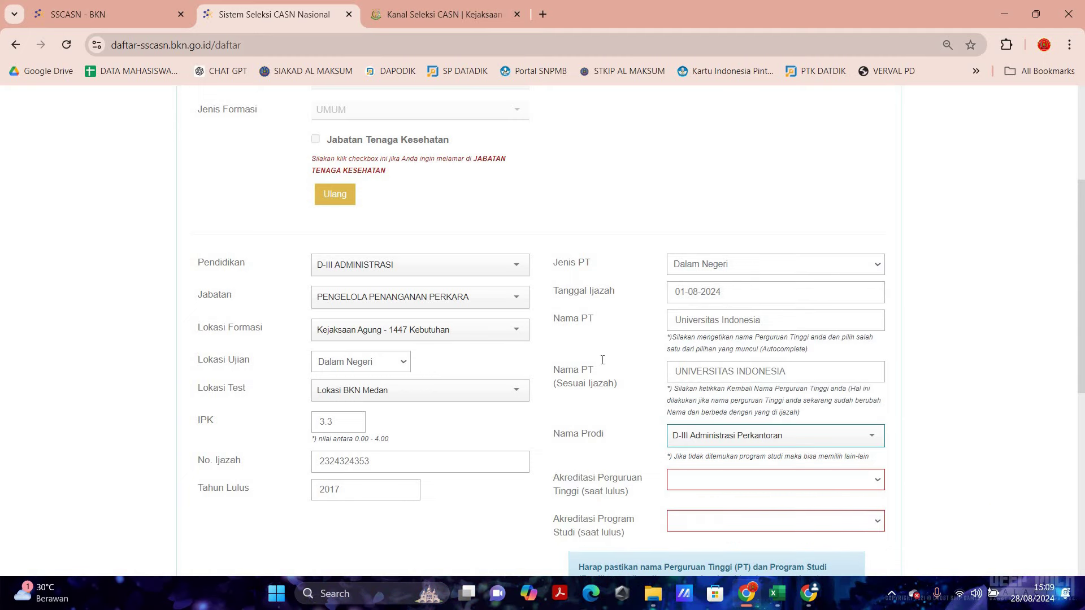
Set both university and study program accreditation to A/Unggul.
{"action": "scroll", "coordinate": [602, 360], "scroll_direction": "down", "scroll_amount": 3}
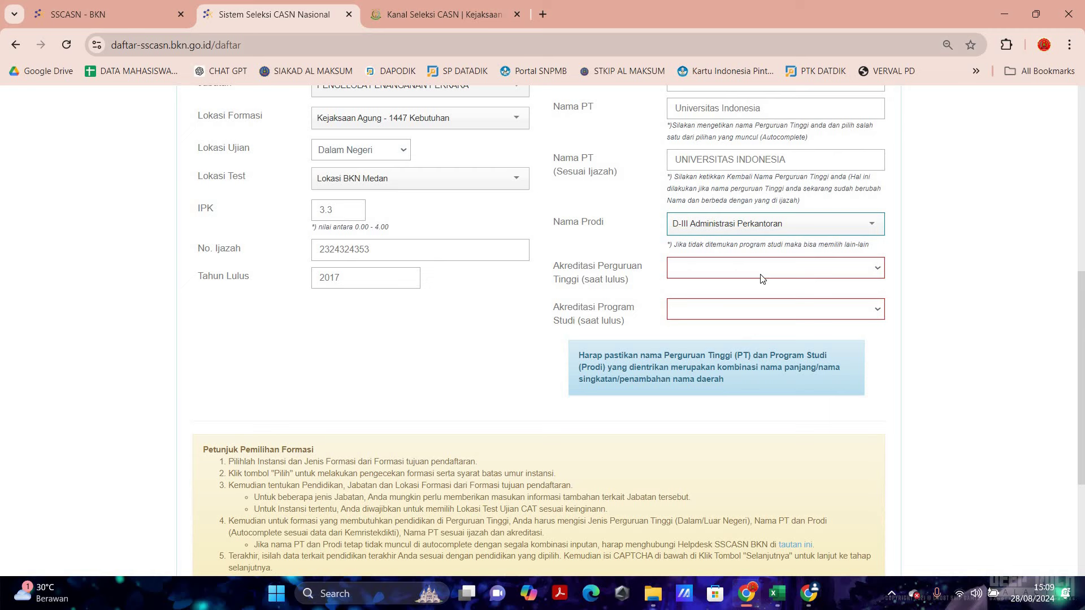
{"action": "left_click", "coordinate": [818, 269]}
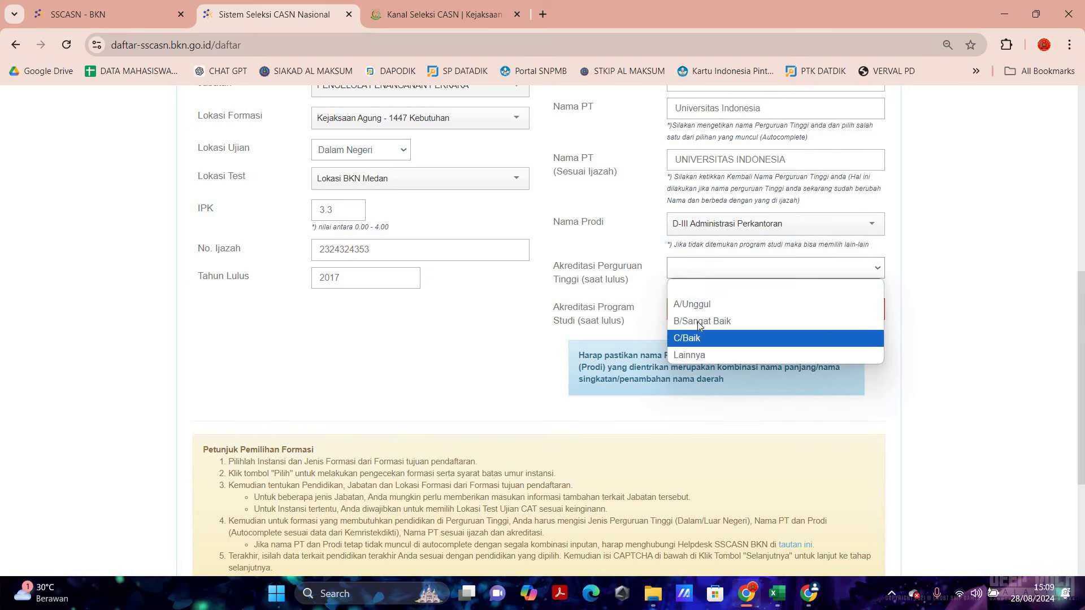
{"action": "left_click", "coordinate": [726, 306]}
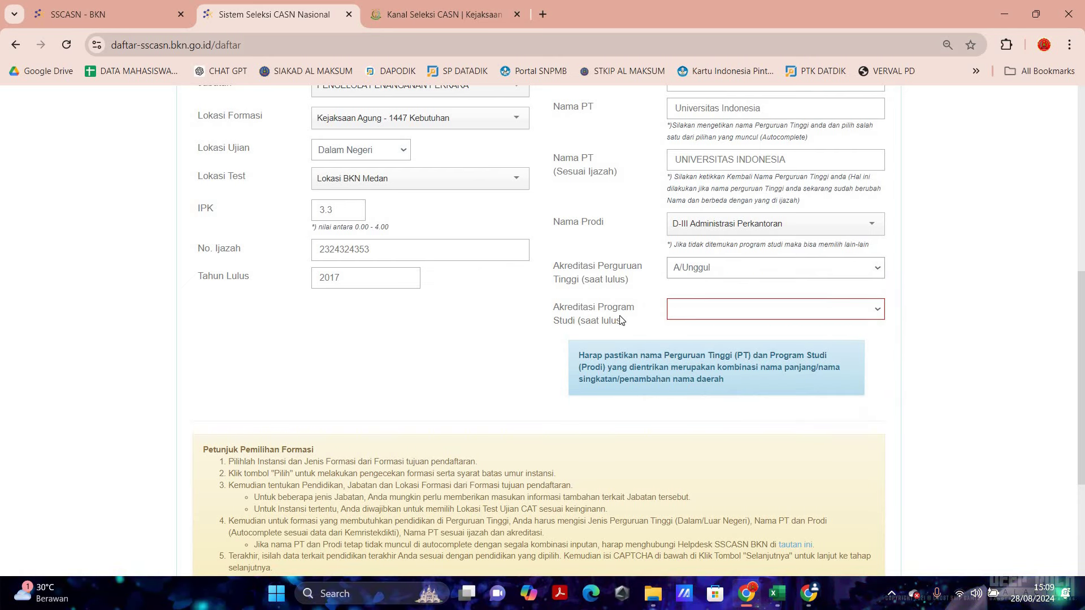
{"action": "left_click", "coordinate": [718, 316]}
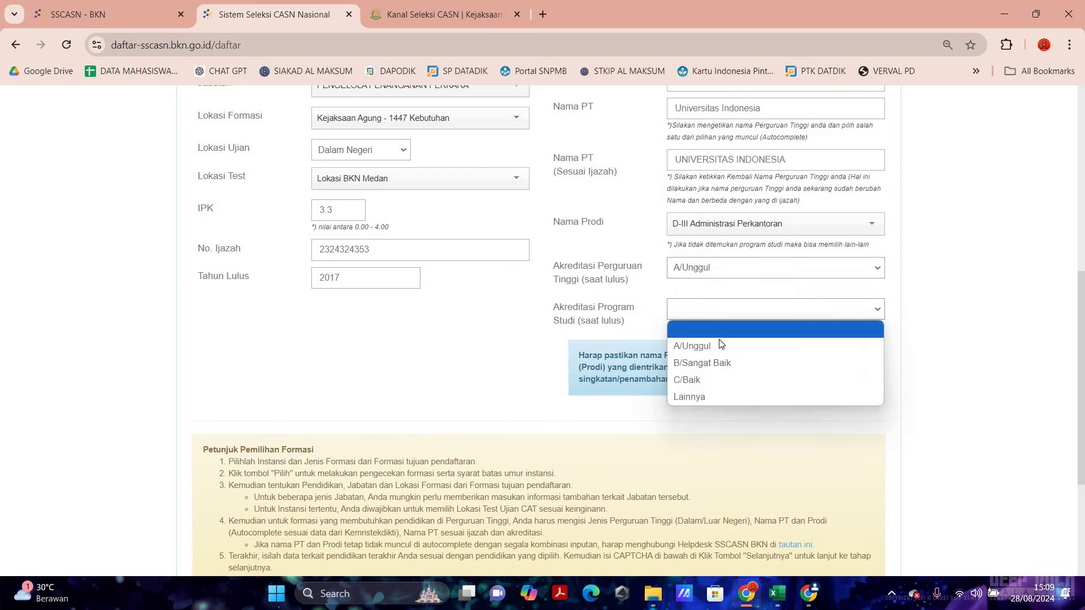
{"action": "left_click", "coordinate": [678, 342]}
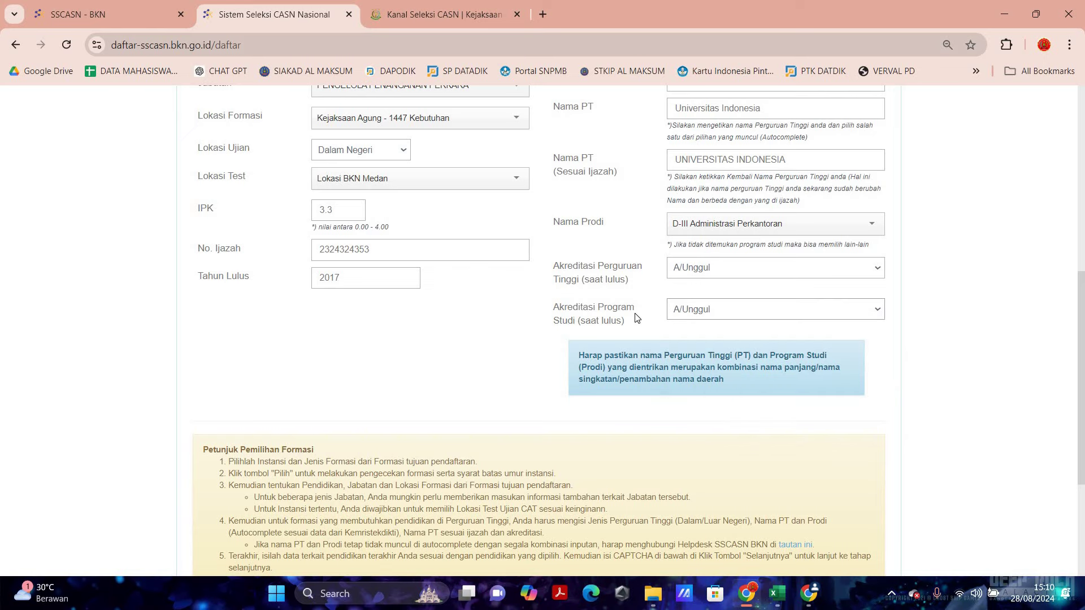
Answer the CAPTCHA with d11a and submit the education details.
{"action": "scroll", "coordinate": [638, 305], "scroll_direction": "up", "scroll_amount": 4}
{"action": "scroll", "coordinate": [642, 290], "scroll_direction": "down", "scroll_amount": 6}
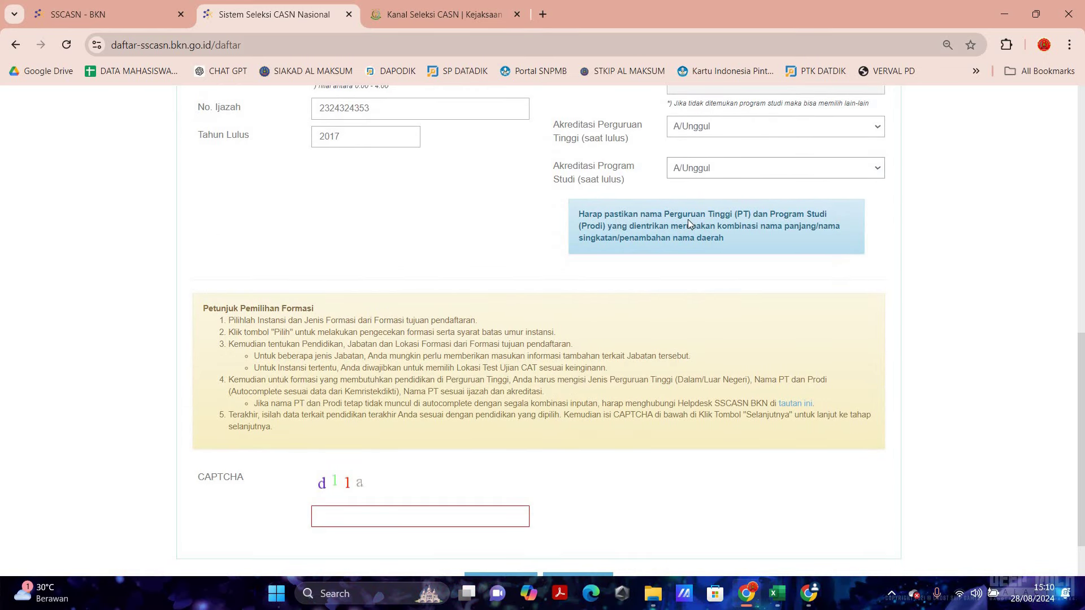
{"action": "left_click_drag", "start_coordinate": [579, 214], "coordinate": [742, 216]}
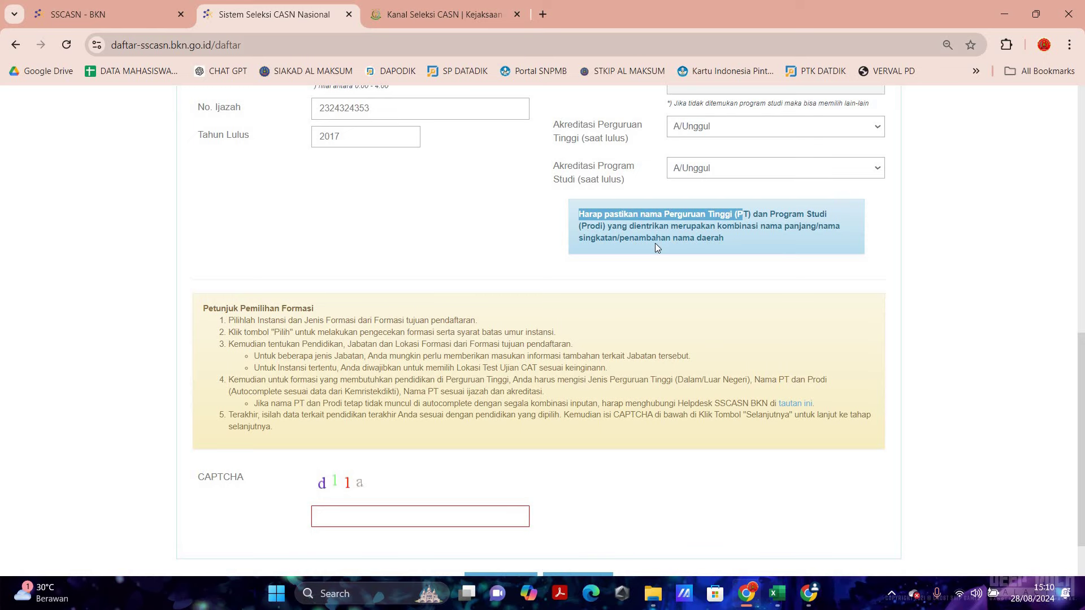
{"action": "scroll", "coordinate": [655, 240], "scroll_direction": "up", "scroll_amount": 12}
{"action": "scroll", "coordinate": [204, 466], "scroll_direction": "down", "scroll_amount": 14}
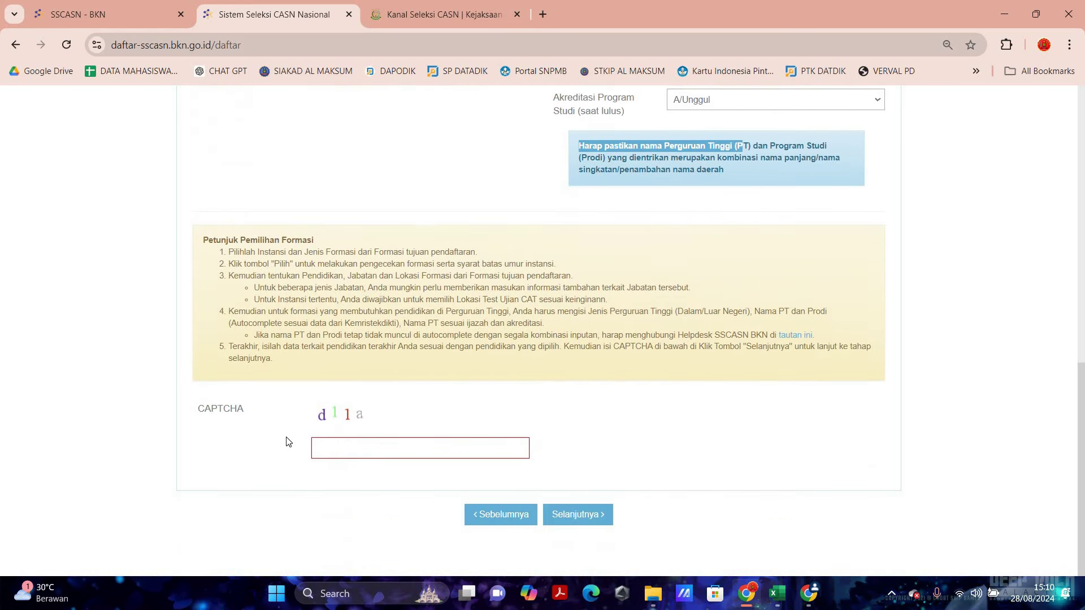
{"action": "left_click", "coordinate": [337, 449]}
{"action": "type", "text": "d11a"}
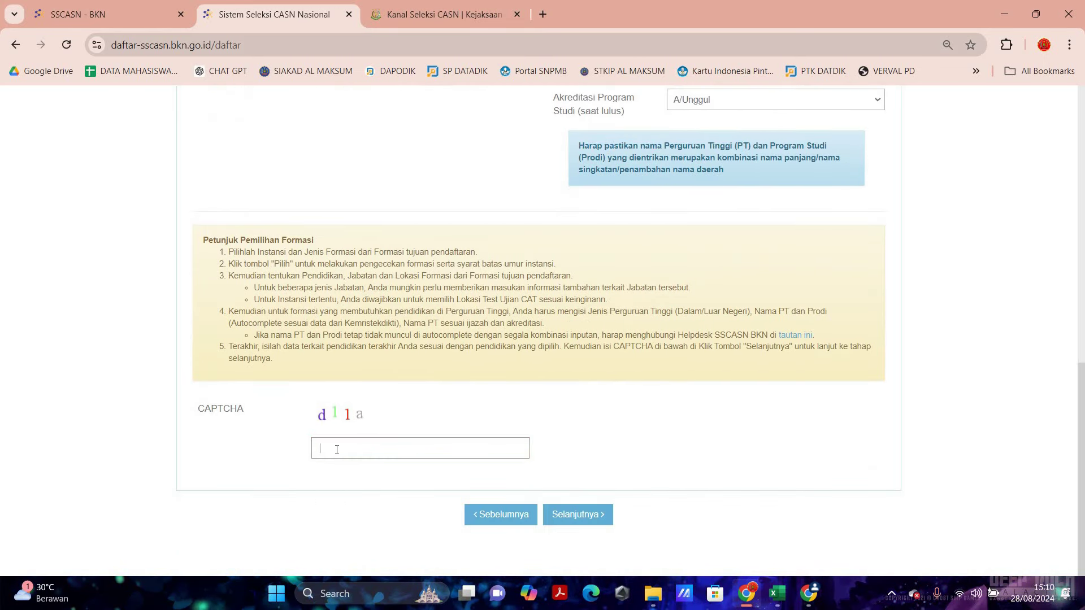
{"action": "left_click", "coordinate": [589, 515]}
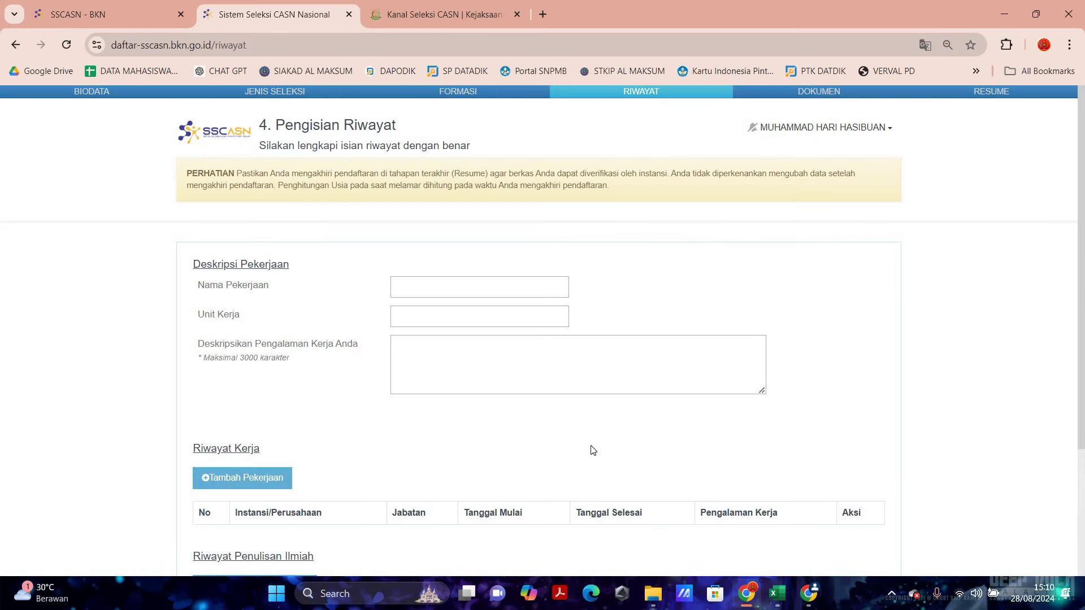
{"action": "left_click", "coordinate": [355, 288]}
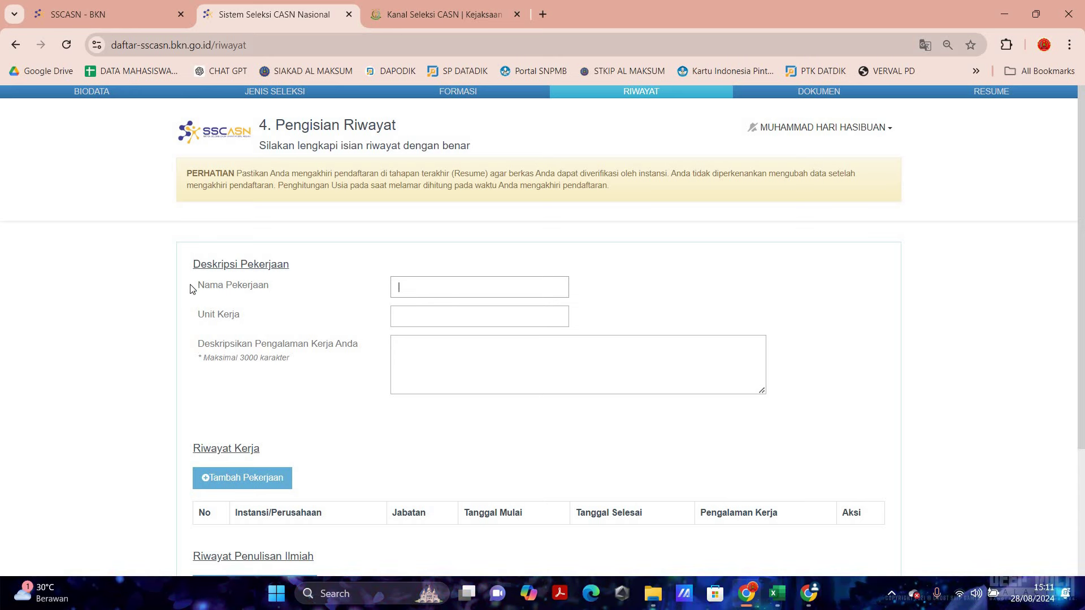
{"action": "triple_click", "coordinate": [199, 316]}
{"action": "triple_click", "coordinate": [199, 318]}
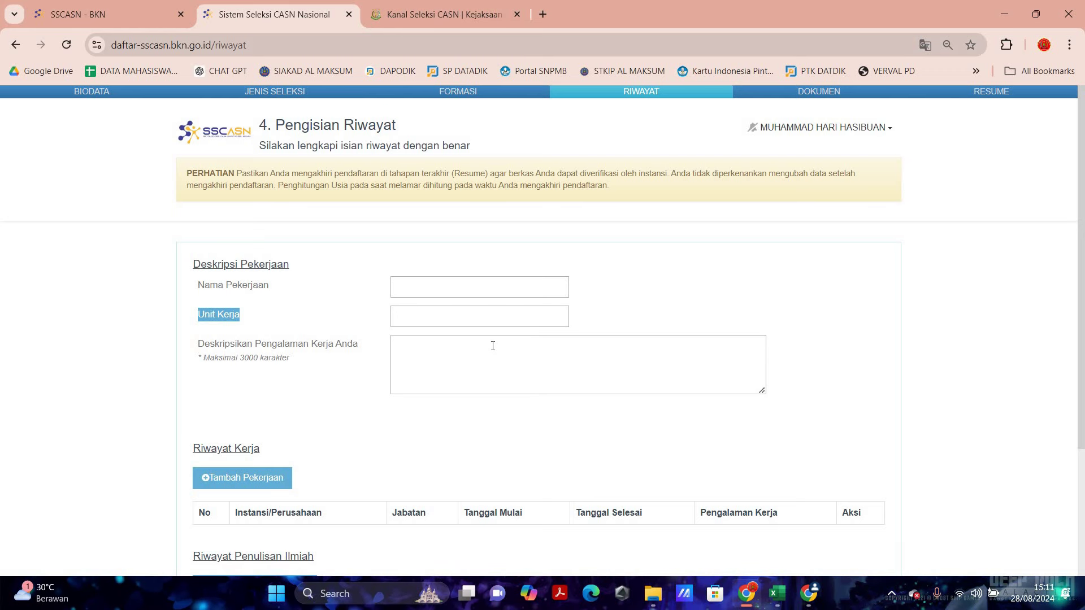
{"action": "scroll", "coordinate": [395, 351], "scroll_direction": "down", "scroll_amount": 1}
{"action": "scroll", "coordinate": [362, 339], "scroll_direction": "down", "scroll_amount": 2}
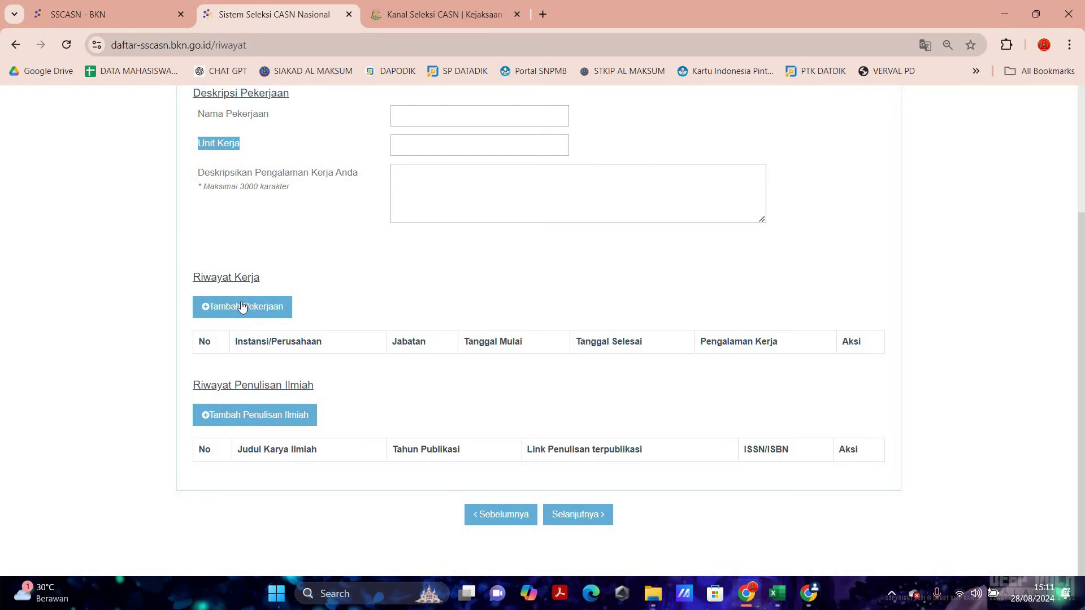
{"action": "left_click", "coordinate": [259, 306]}
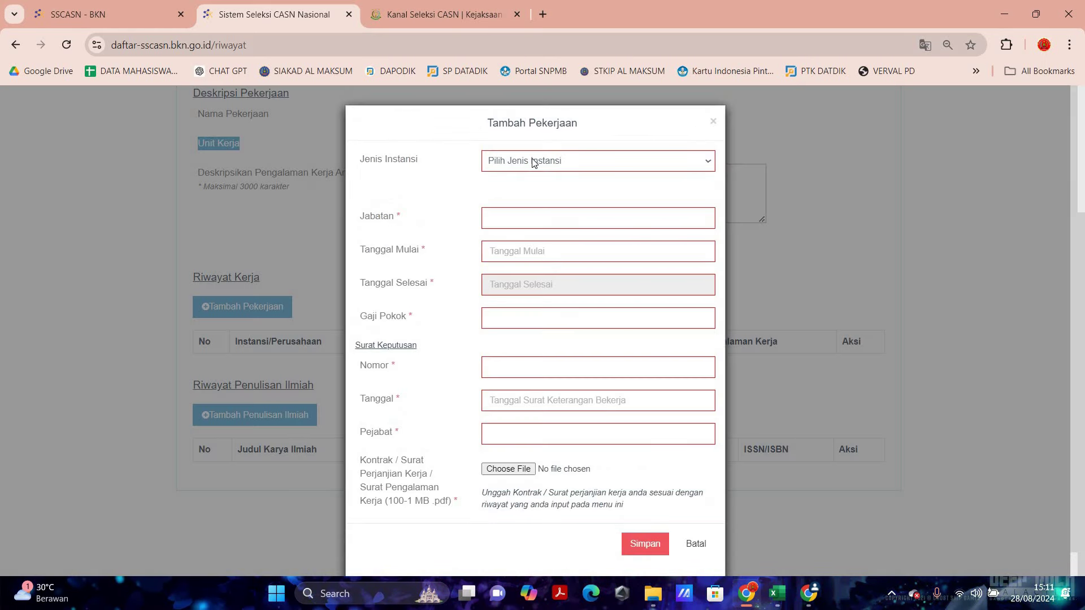
{"action": "left_click", "coordinate": [645, 168]}
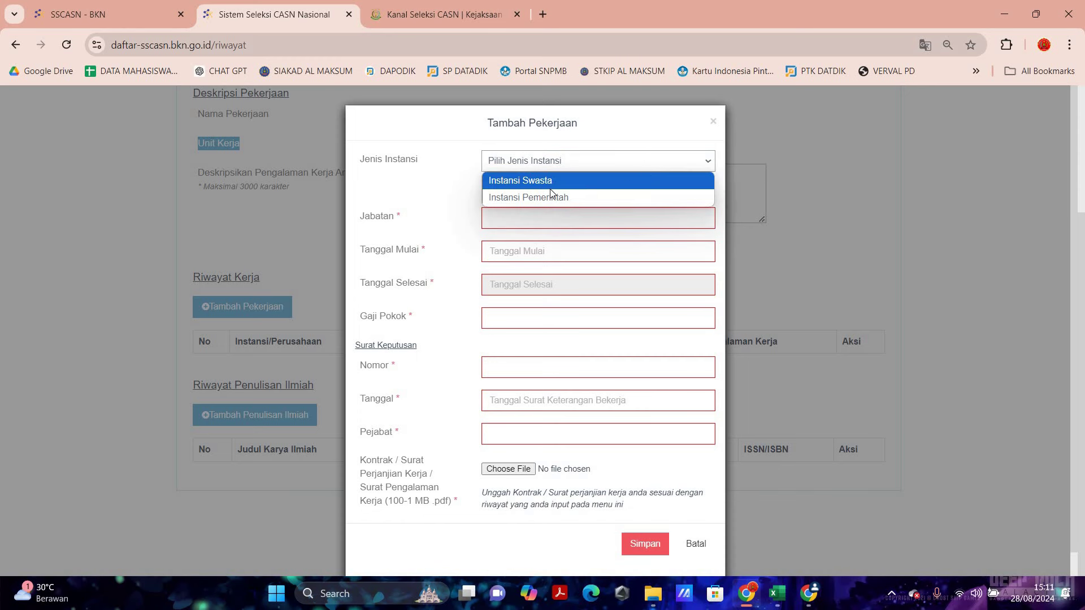
{"action": "left_click", "coordinate": [555, 223]}
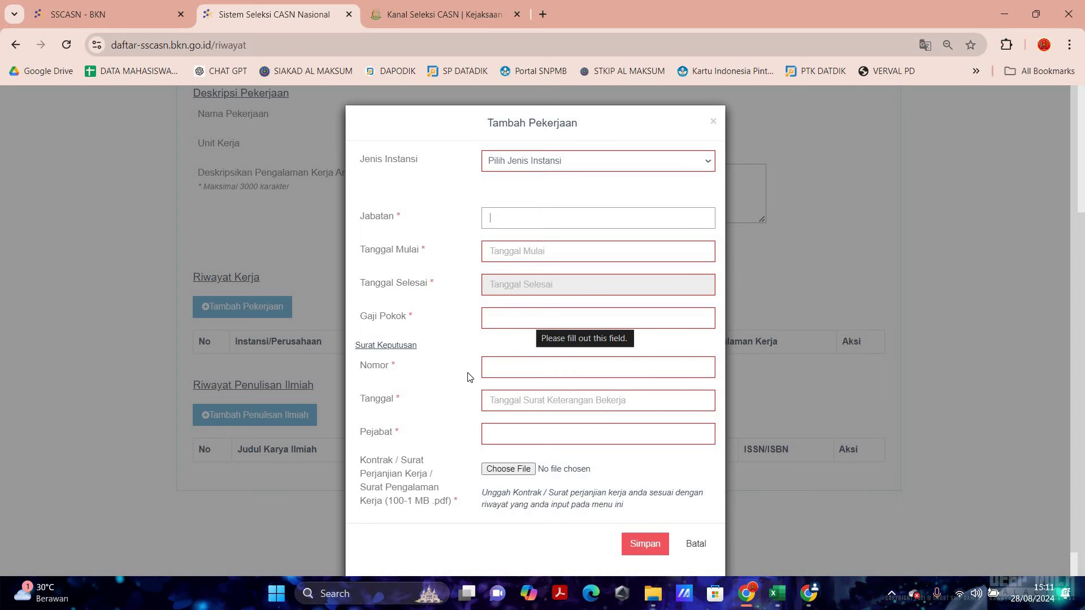
{"action": "scroll", "coordinate": [469, 334], "scroll_direction": "down", "scroll_amount": 1}
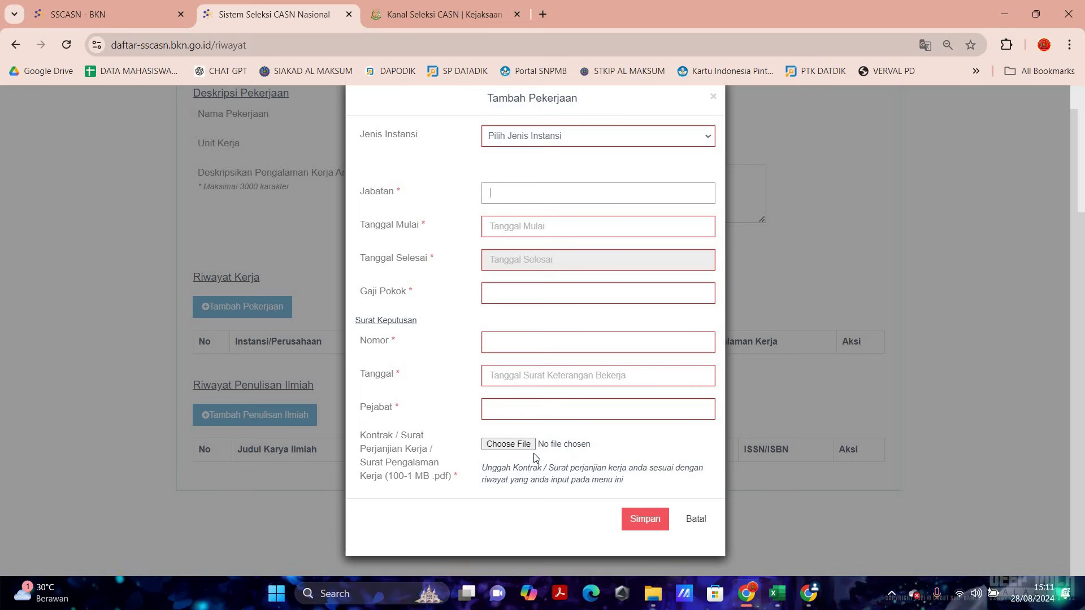
{"action": "left_click", "coordinate": [700, 521]}
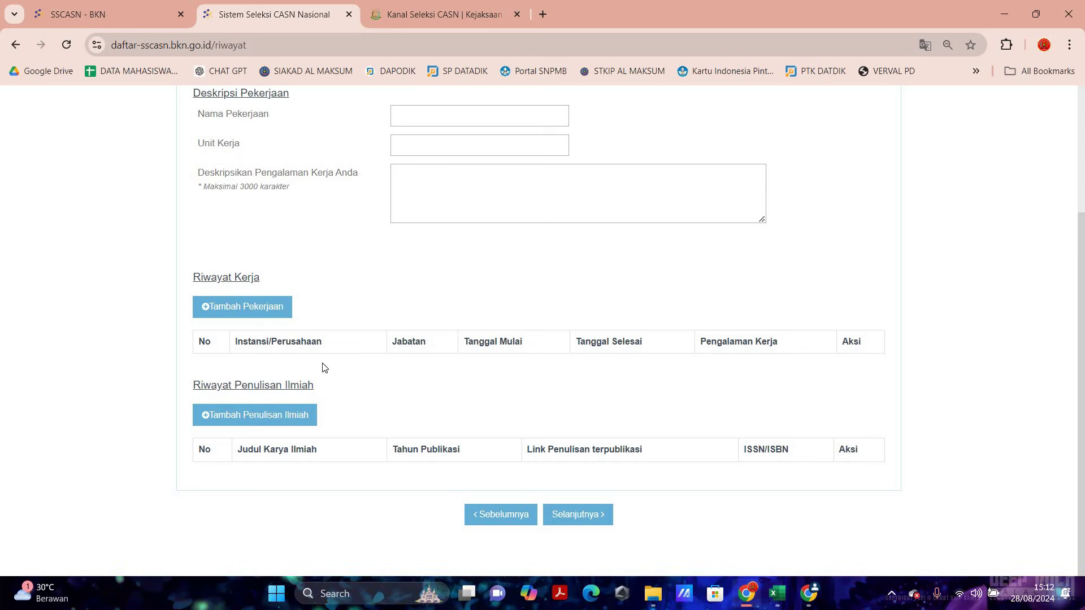
Start a new scientific writing entry, then cancel the Tambah Pengembangan Profesi form without saving.
{"action": "left_click", "coordinate": [274, 415]}
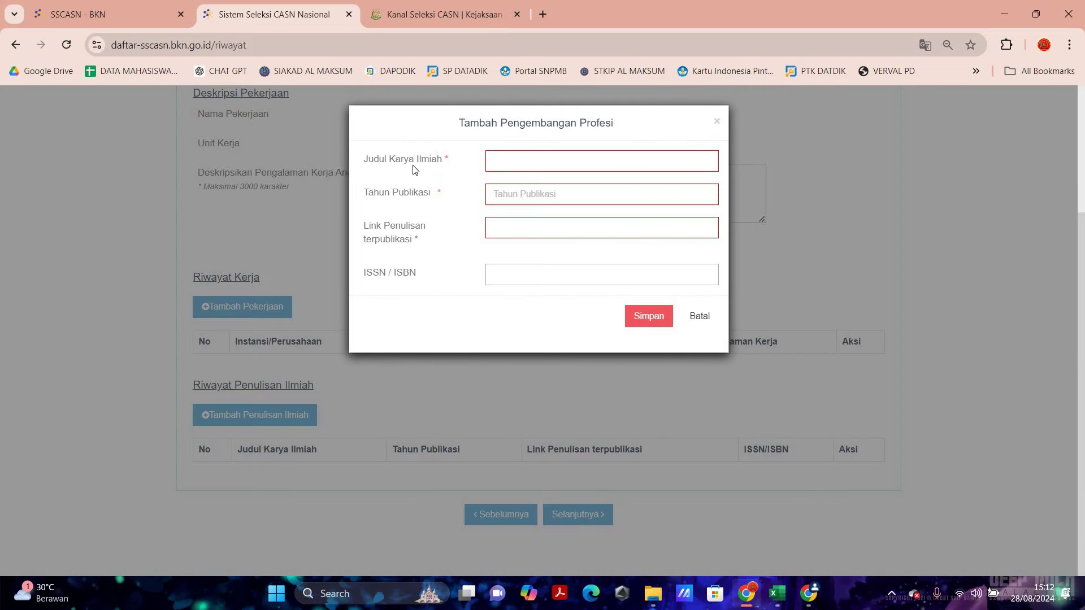
{"action": "left_click", "coordinate": [562, 192]}
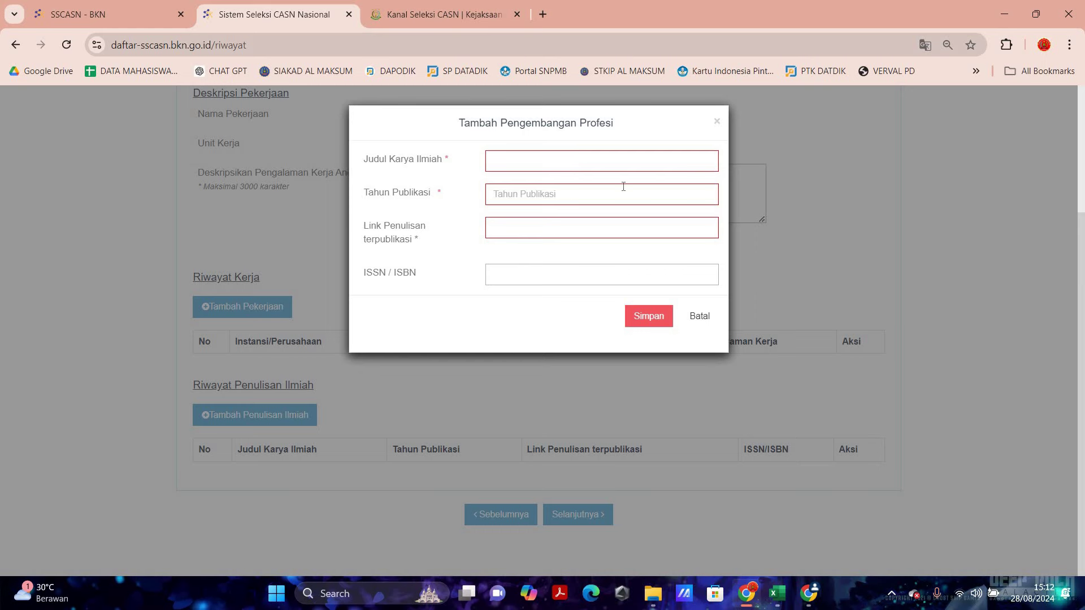
{"action": "left_click", "coordinate": [700, 317]}
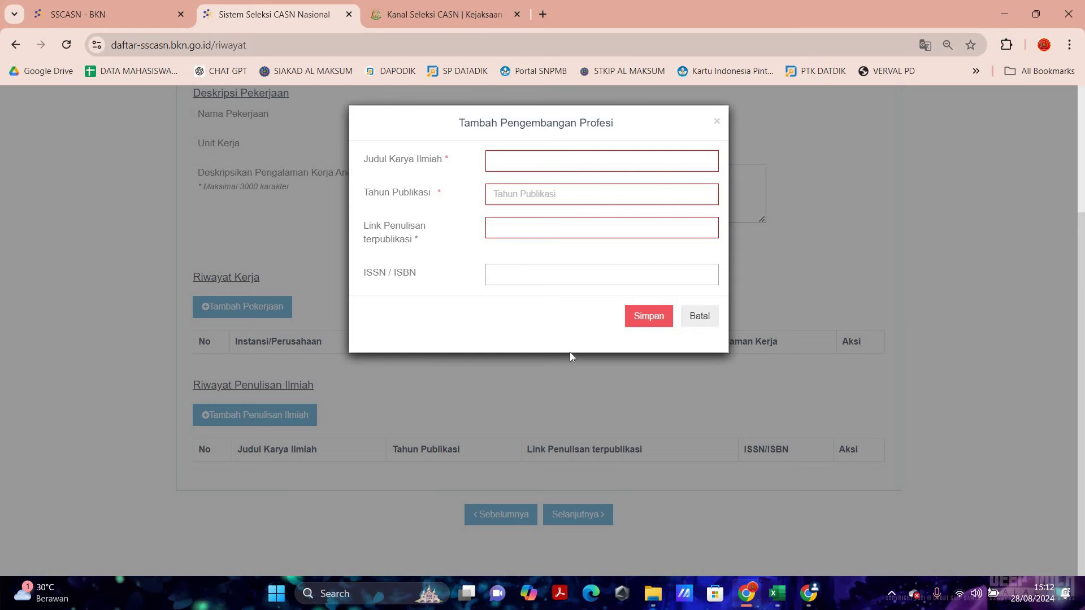
{"action": "scroll", "coordinate": [421, 263], "scroll_direction": "up", "scroll_amount": 4}
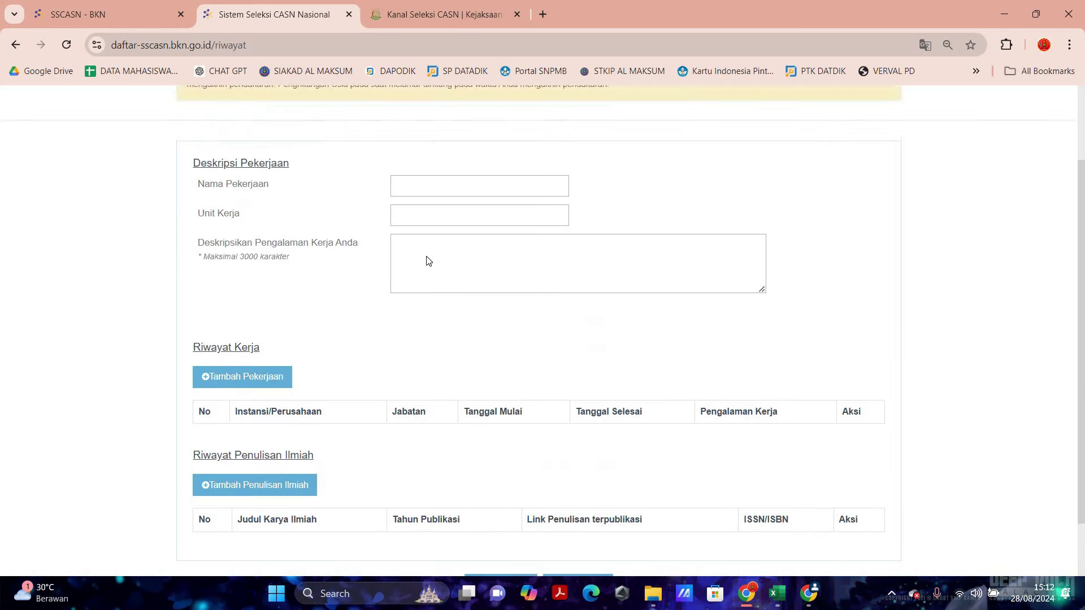
Advance from the Riwayat history page to the DOKUMEN upload step with Selanjutnya.
{"action": "scroll", "coordinate": [561, 334], "scroll_direction": "down", "scroll_amount": 4}
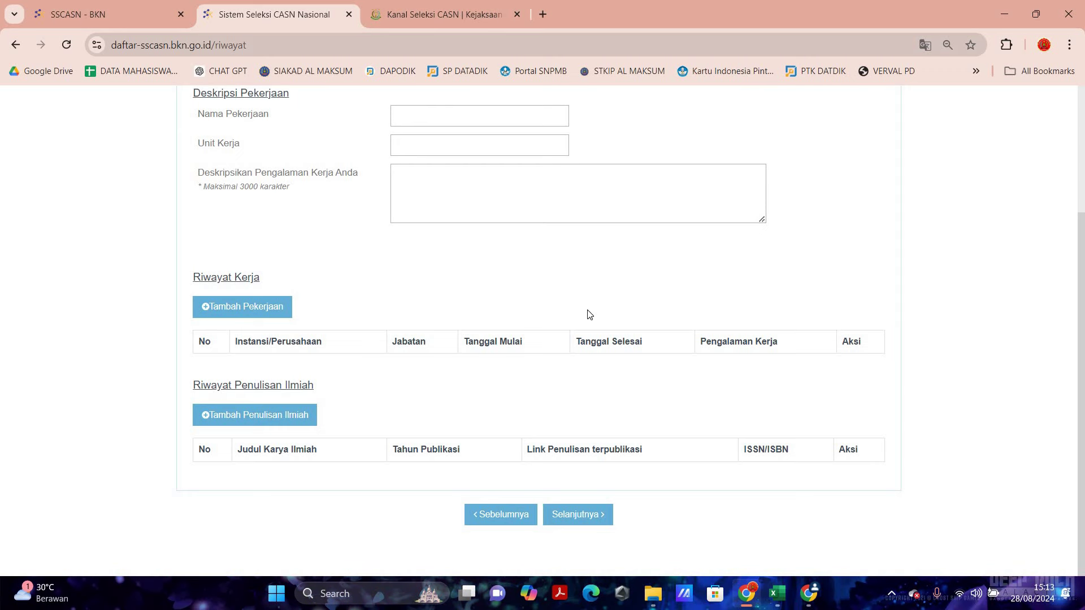
{"action": "scroll", "coordinate": [566, 285], "scroll_direction": "up", "scroll_amount": 3}
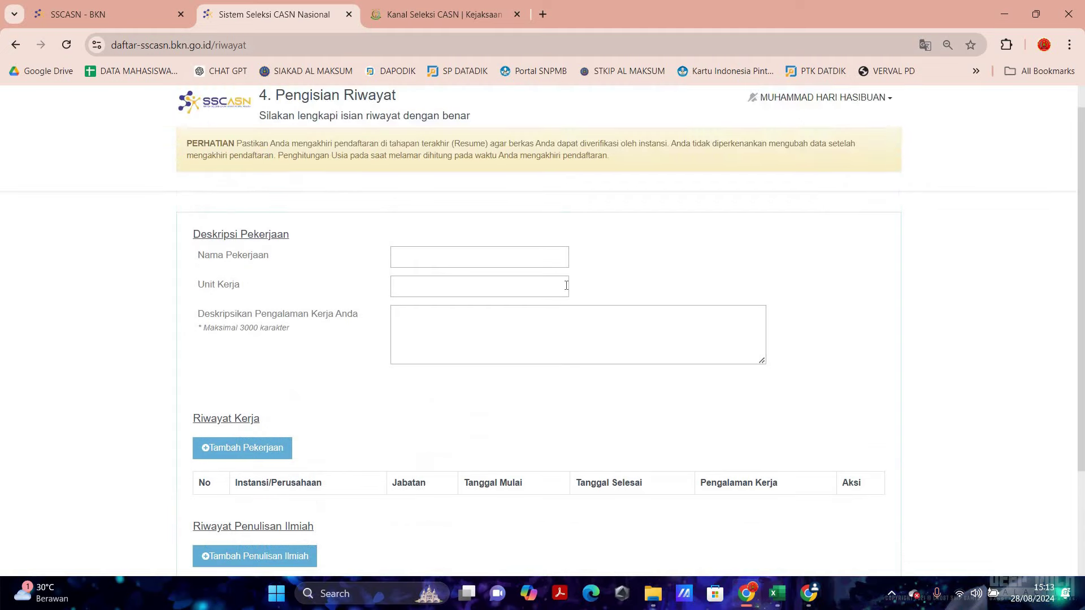
{"action": "scroll", "coordinate": [641, 368], "scroll_direction": "down", "scroll_amount": 3}
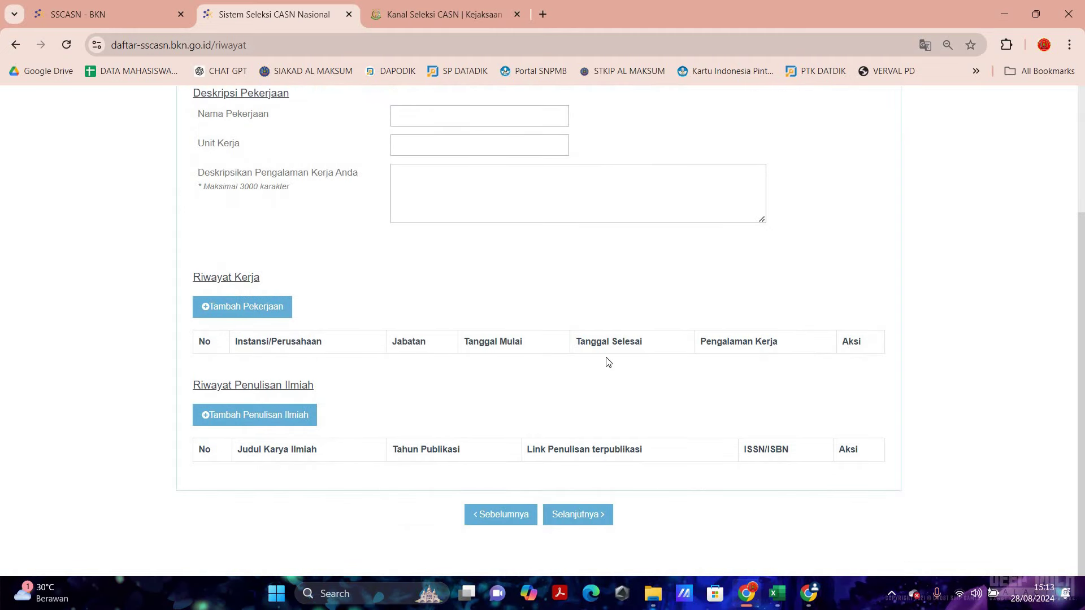
{"action": "key", "text": "Return"}
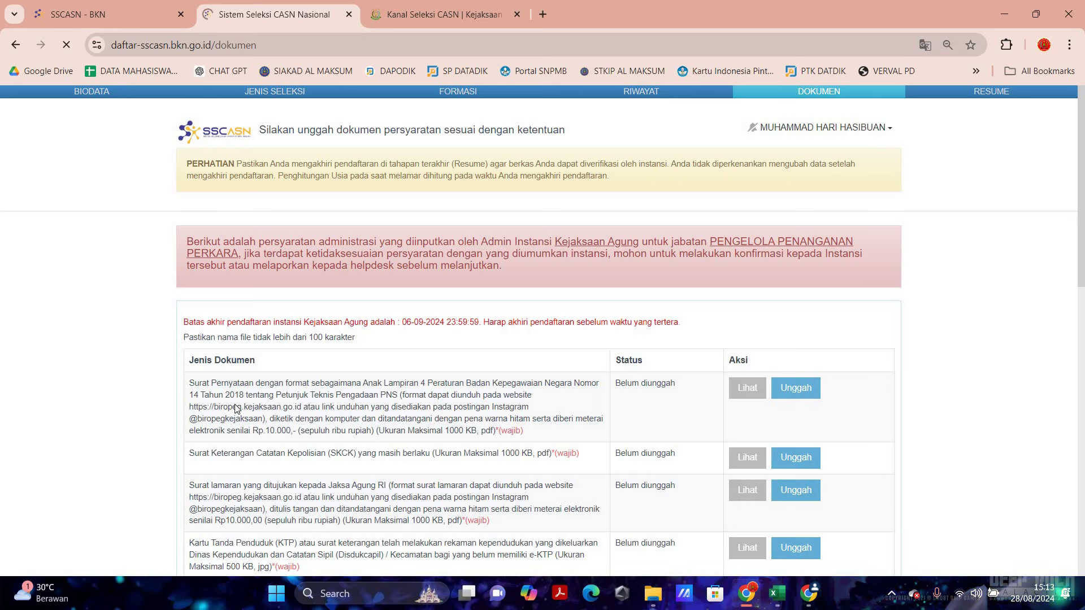
Zoom the DOKUMEN requirements table to about 200% for easier reading.
{"action": "scroll", "coordinate": [208, 183], "scroll_direction": "down", "scroll_amount": 3}
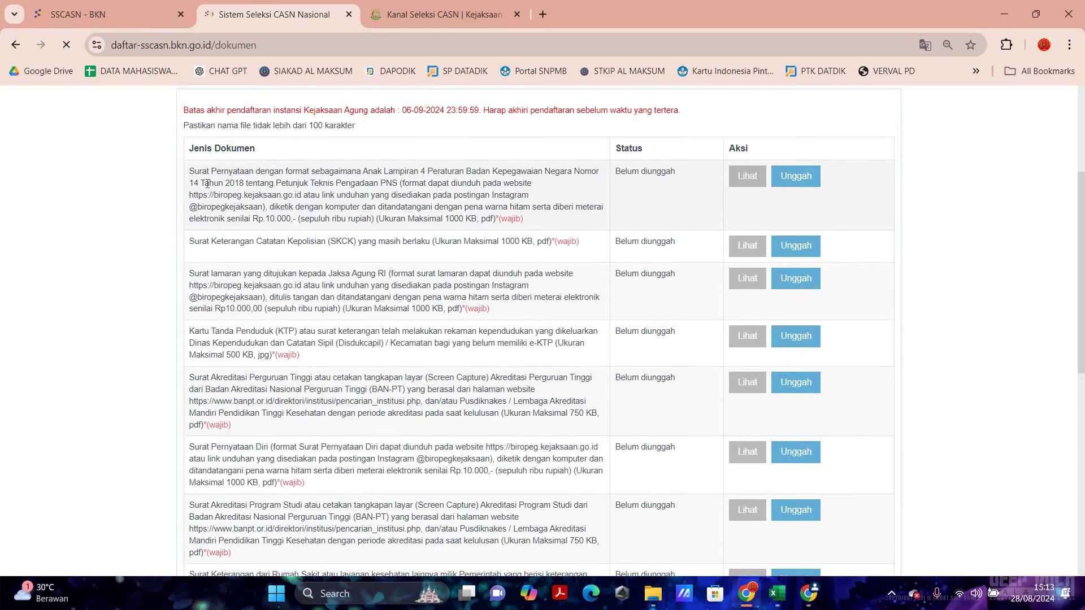
{"action": "key", "text": "ctrl+plus"}
{"action": "key", "text": "ctrl+plus"}
{"action": "key", "text": "ctrl+plus"}
{"action": "key", "text": "ctrl+plus"}
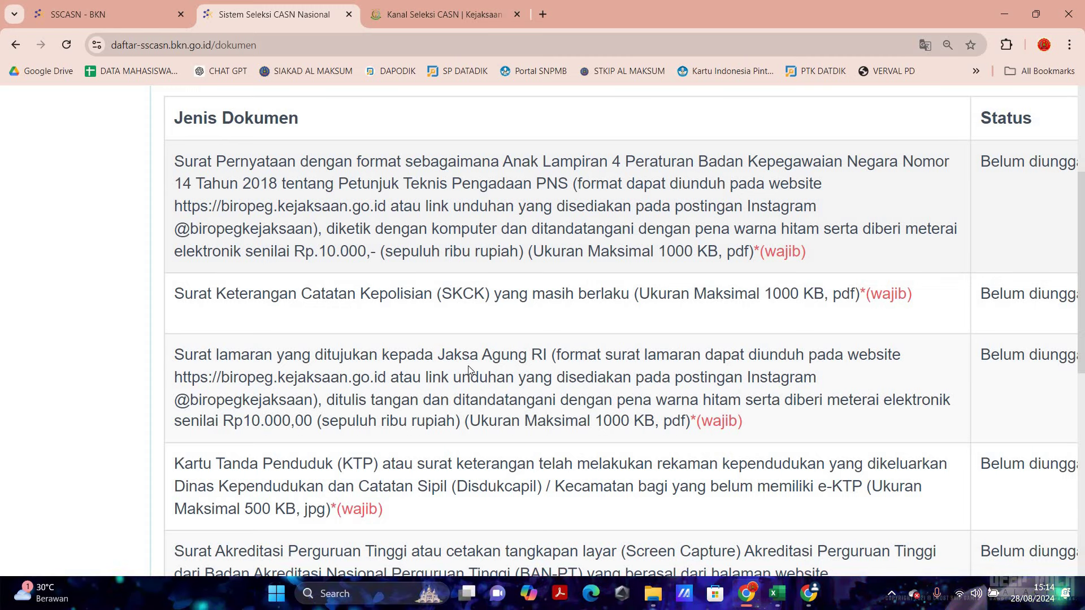
Highlight parts of the SKCK, application letter and KTP requirement texts while reading them.
{"action": "double_click", "coordinate": [871, 296]}
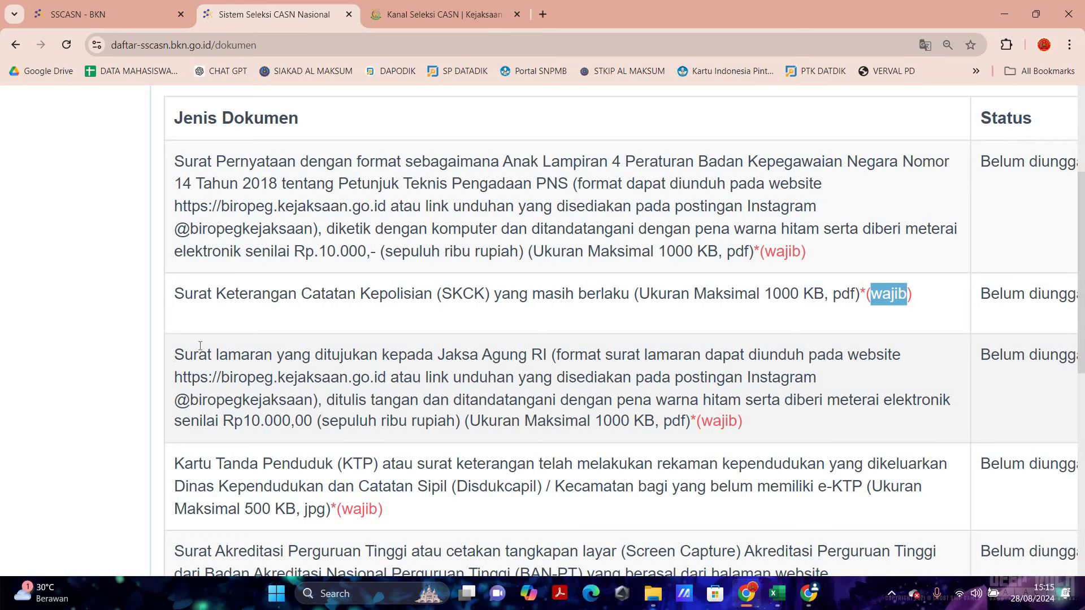
{"action": "left_click_drag", "start_coordinate": [174, 356], "coordinate": [417, 359]}
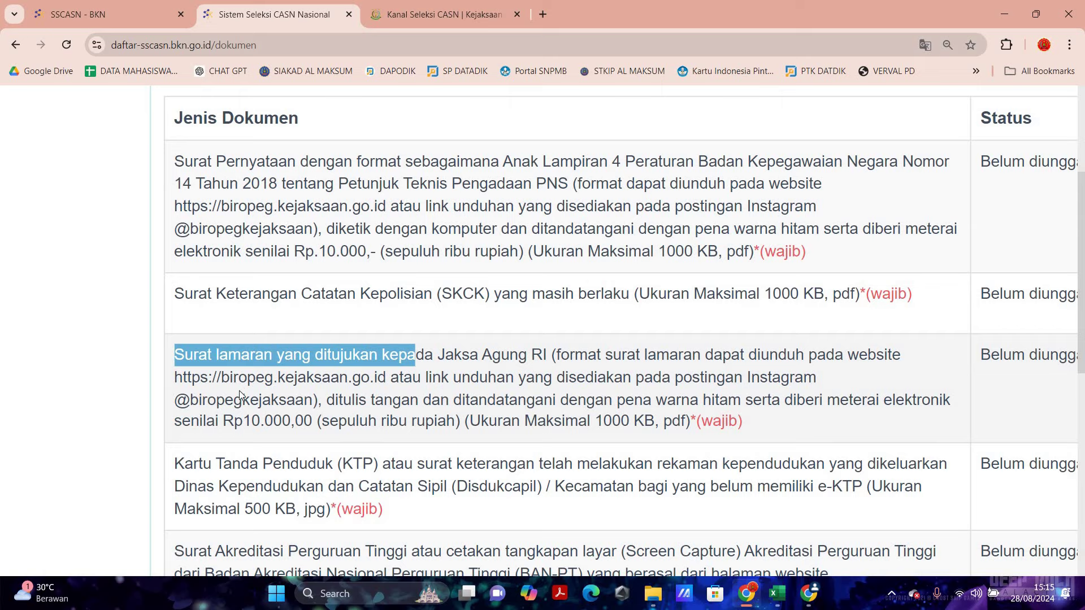
{"action": "left_click", "coordinate": [147, 223]}
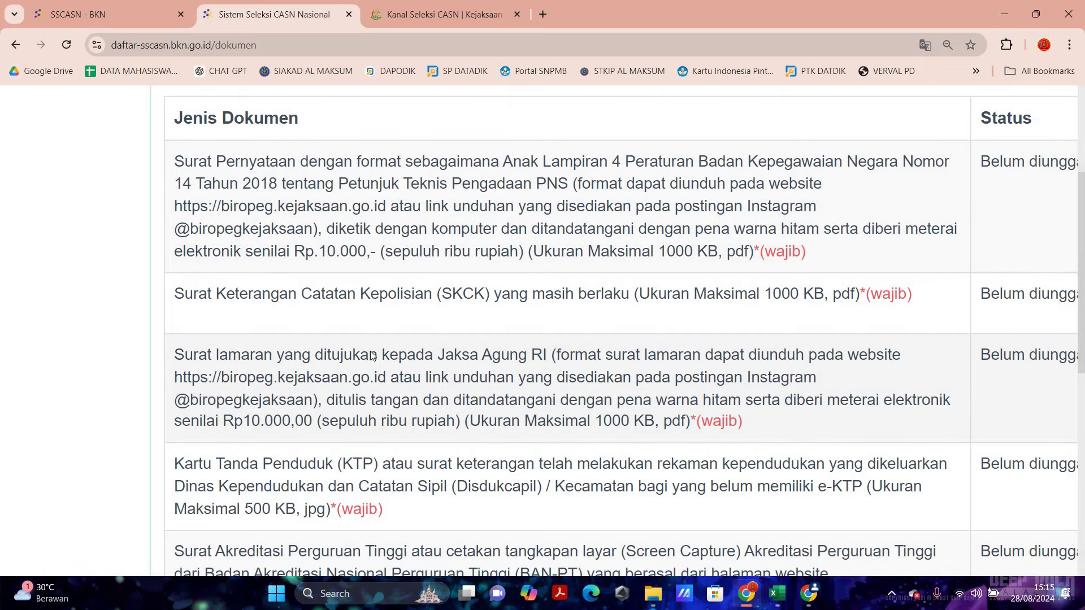
{"action": "scroll", "coordinate": [371, 354], "scroll_direction": "down", "scroll_amount": 4}
{"action": "left_click_drag", "start_coordinate": [184, 251], "coordinate": [298, 242]}
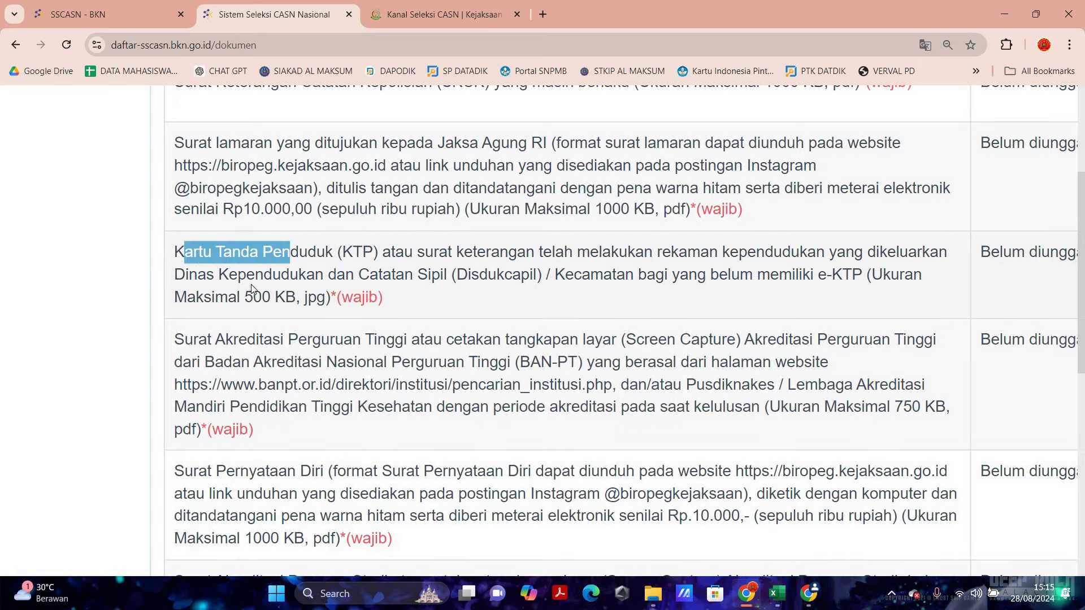
{"action": "scroll", "coordinate": [248, 284], "scroll_direction": "down", "scroll_amount": 1}
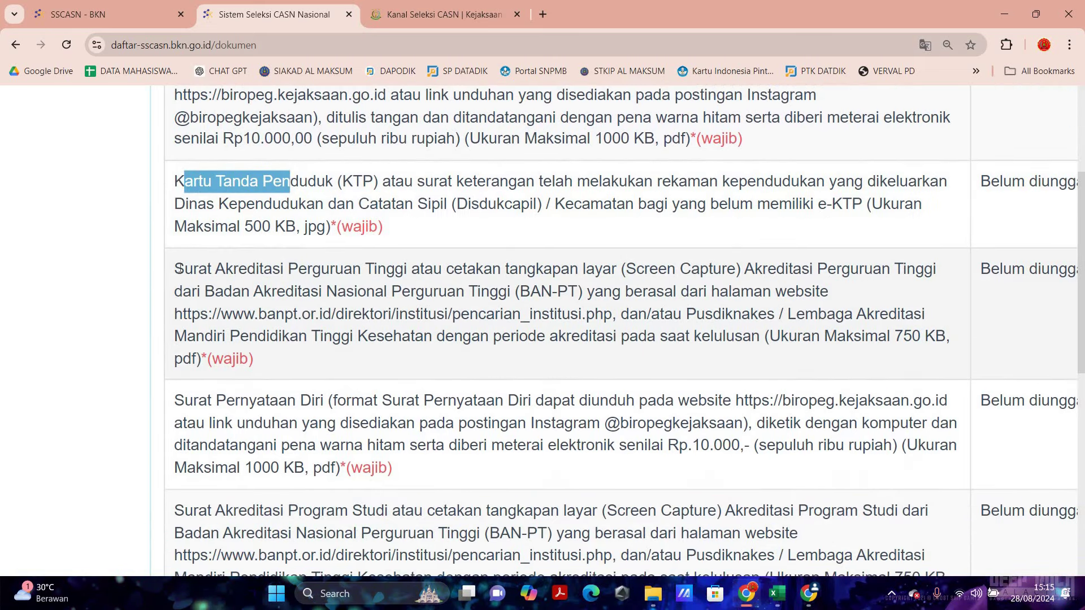
{"action": "left_click", "coordinate": [178, 269]}
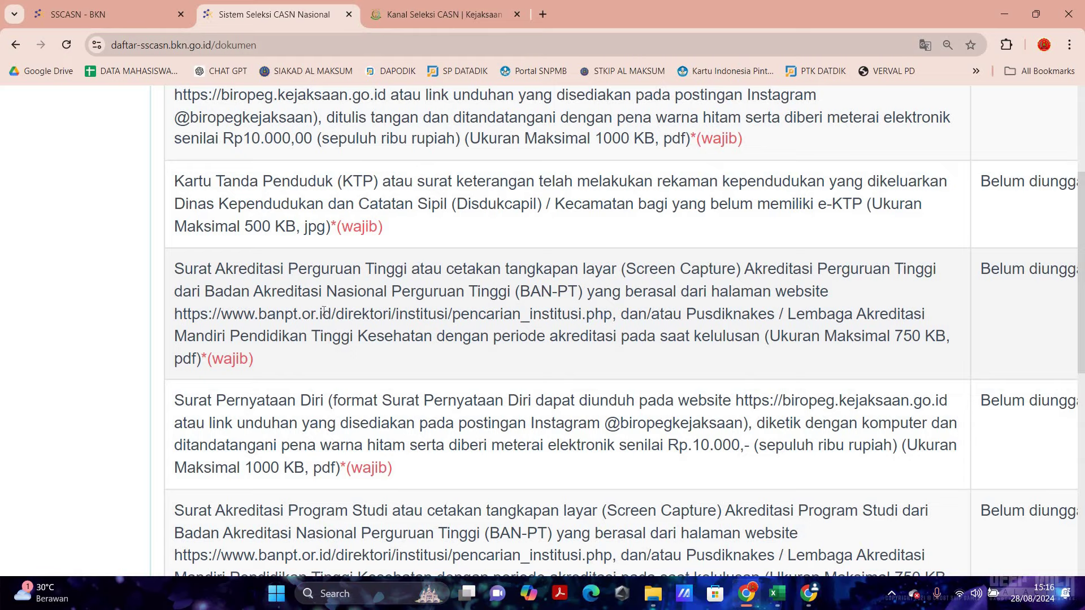
Copy the BAN-PT pencarian_institusi.php link and load it in a new browser tab.
{"action": "left_click_drag", "start_coordinate": [175, 314], "coordinate": [444, 314]}
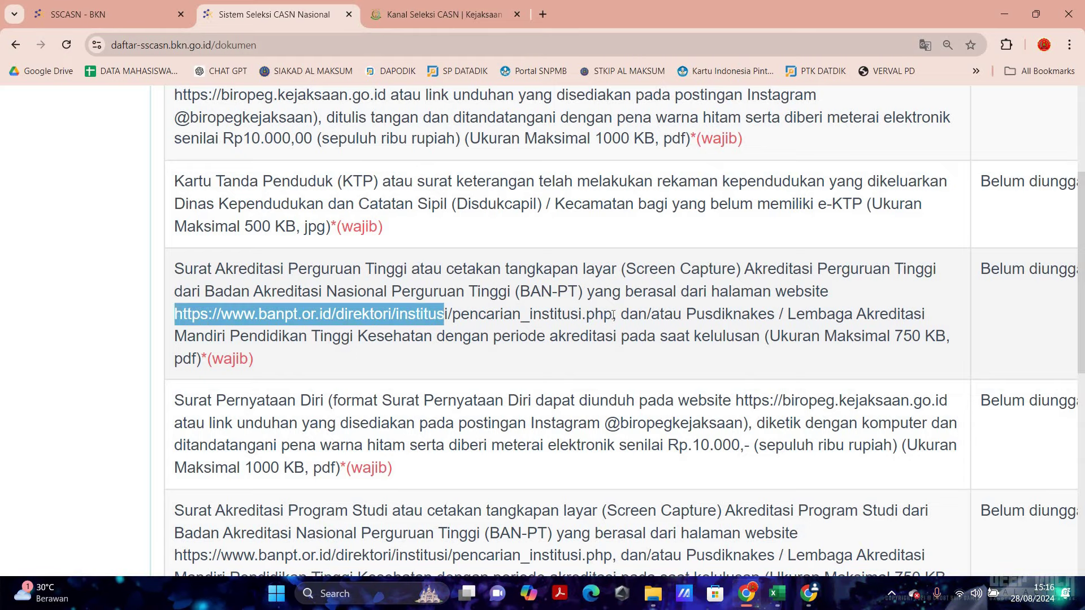
{"action": "mouse_move", "coordinate": [613, 315]}
{"action": "left_mouse_down"}
{"action": "mouse_move", "coordinate": [551, 314]}
{"action": "mouse_move", "coordinate": [611, 314]}
{"action": "left_mouse_up"}
{"action": "key", "text": "ctrl+c"}
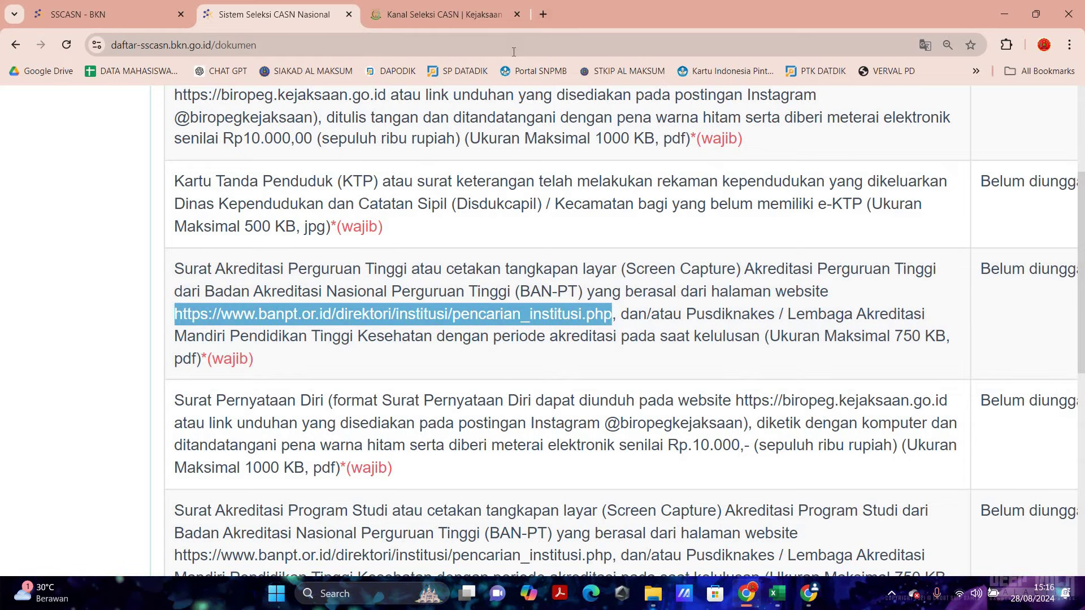
{"action": "key", "text": "ctrl+t"}
{"action": "key", "text": "ctrl+v"}
{"action": "key", "text": "Return"}
Filter BAN-PT institutions by 'universitas indone' and expand the Universitas Indonesia row.
{"action": "scroll", "coordinate": [244, 324], "scroll_direction": "down", "scroll_amount": 3}
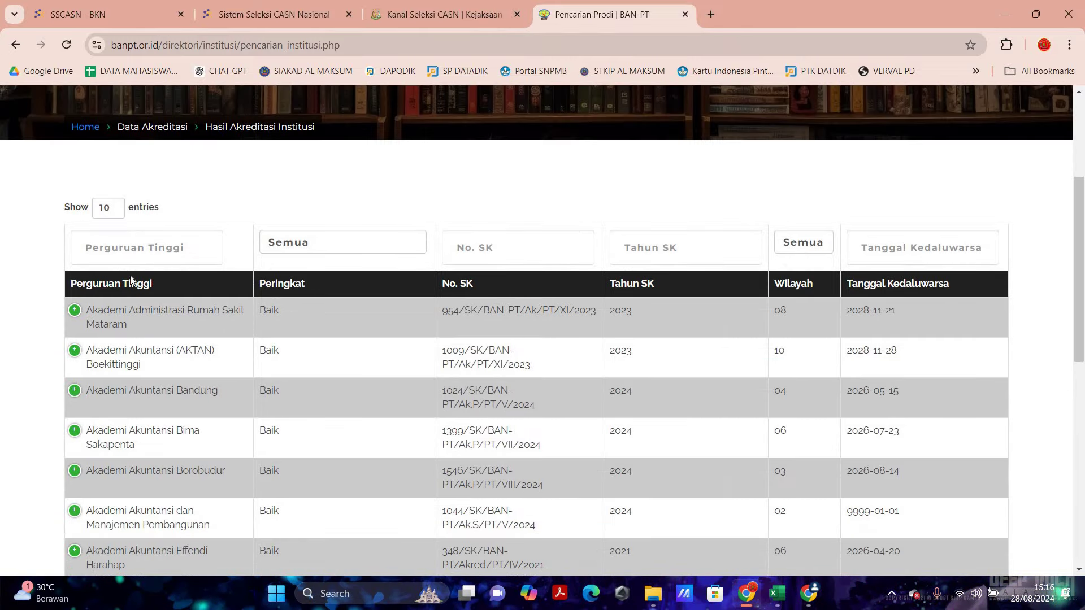
{"action": "left_click", "coordinate": [187, 254]}
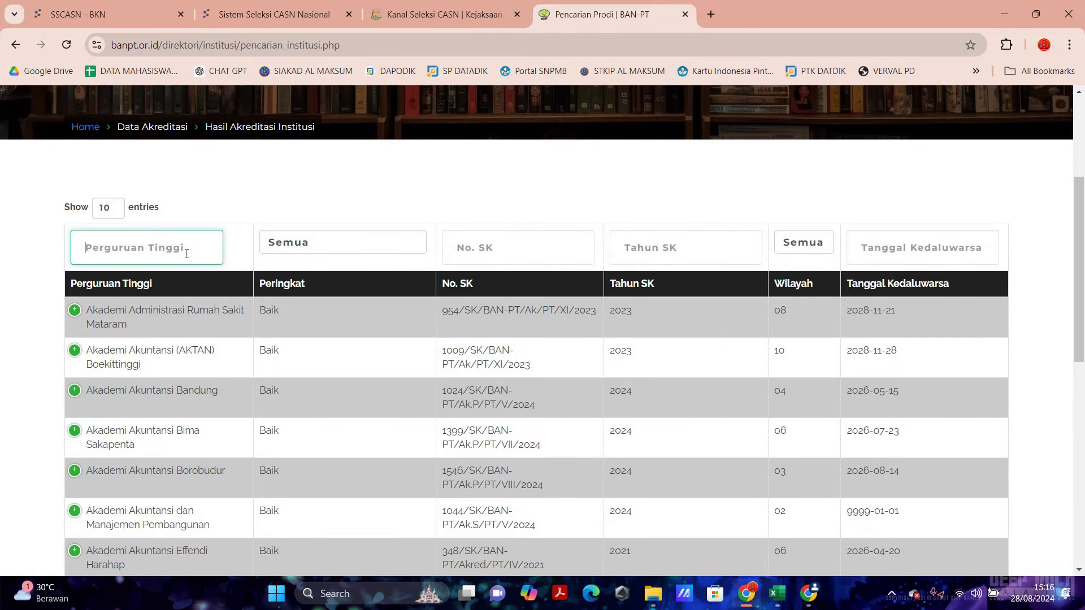
{"action": "type", "text": "niv"}
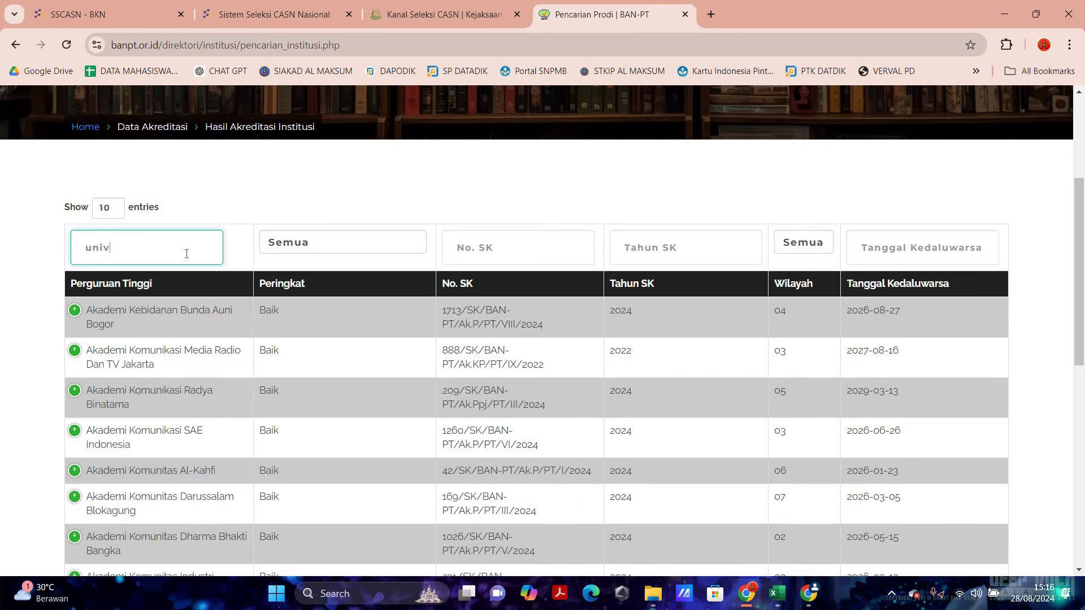
{"action": "type", "text": "ersitas indone"}
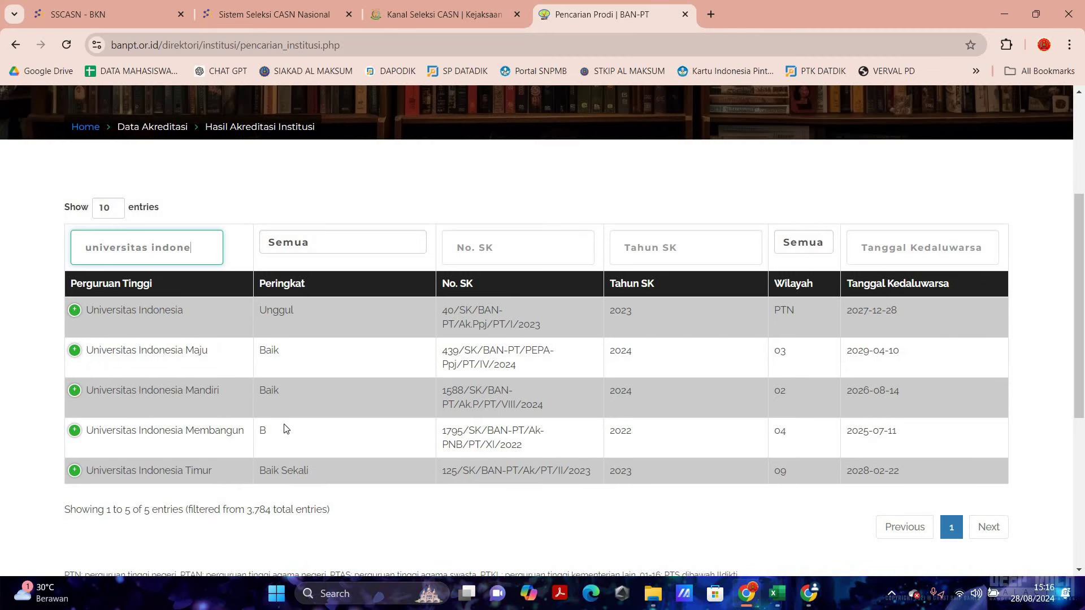
{"action": "left_click", "coordinate": [72, 315]}
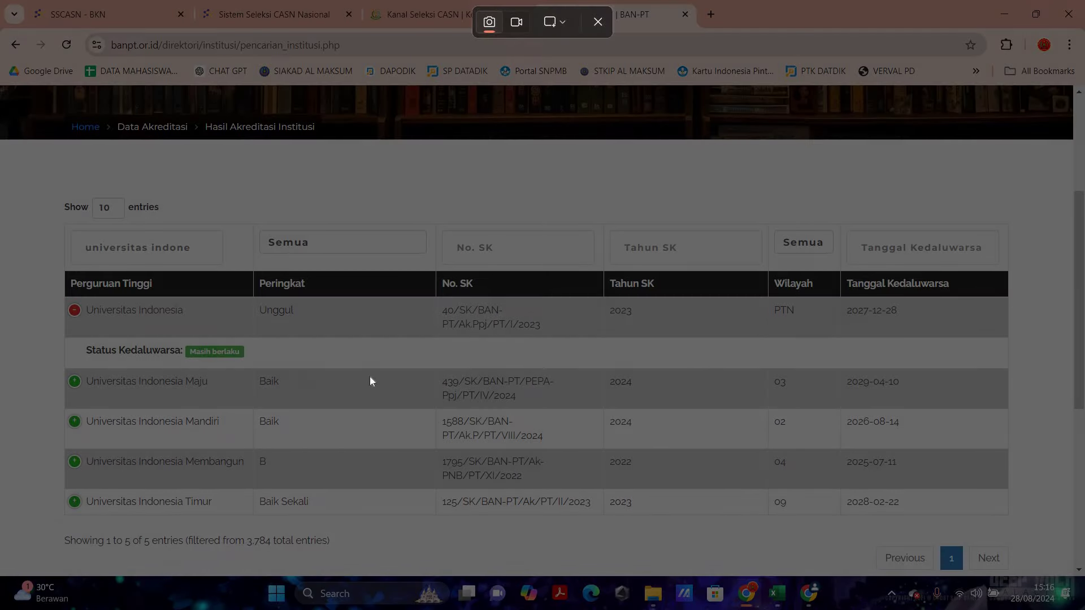
Screenshot Universitas Indonesia's Unggul accreditation row, valid until 2027-12-28.
{"action": "left_click_drag", "start_coordinate": [49, 264], "coordinate": [1017, 373]}
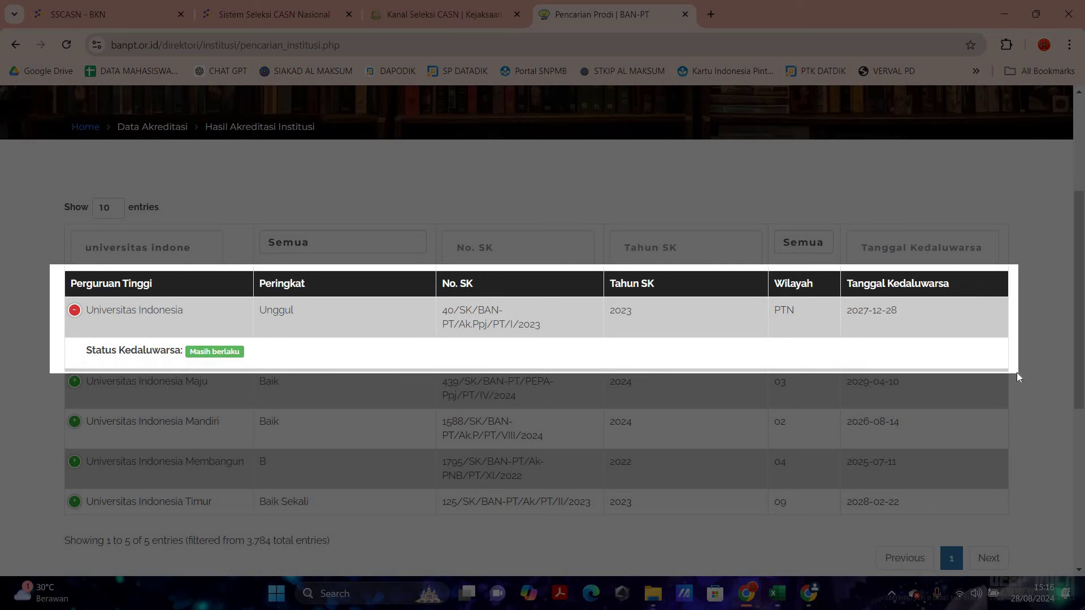
{"action": "left_click_drag", "start_coordinate": [1017, 373], "coordinate": [1017, 373]}
{"action": "scroll", "coordinate": [427, 292], "scroll_direction": "down", "scroll_amount": 1}
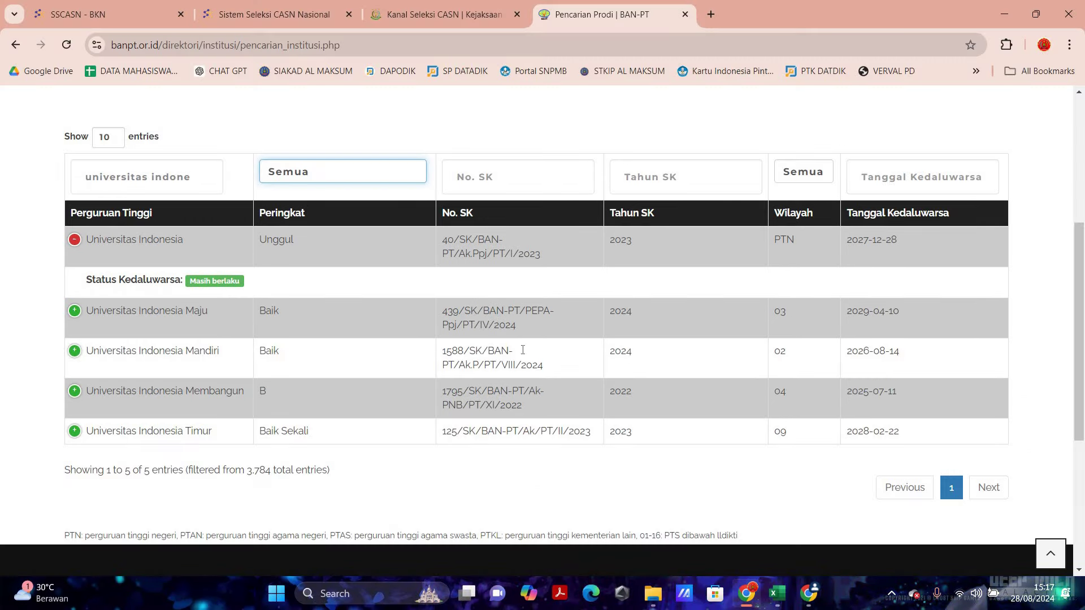
{"action": "left_click", "coordinate": [274, 14]}
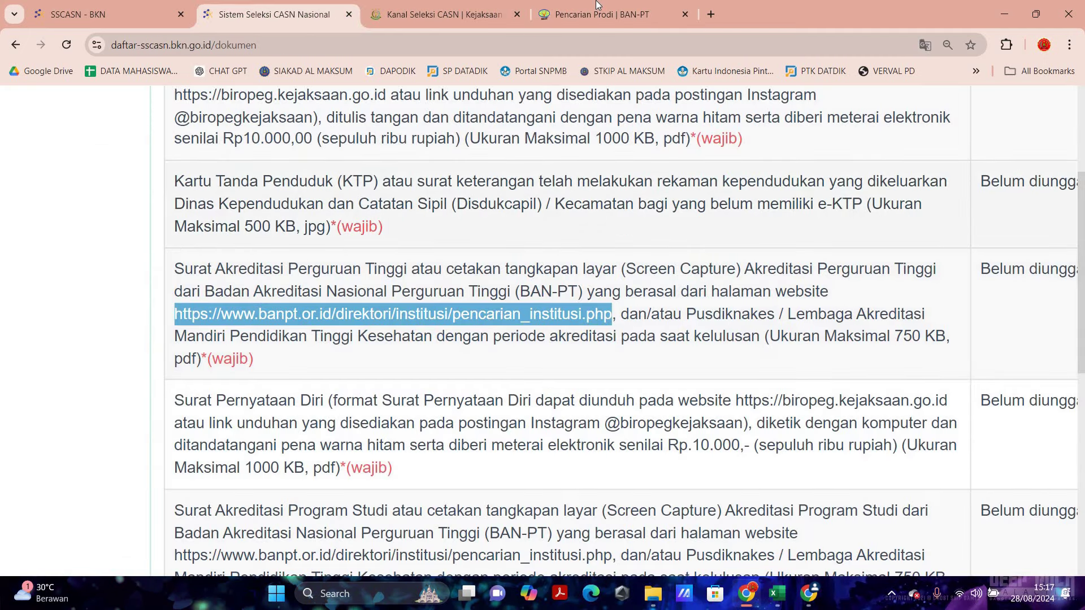
{"action": "key", "text": "ctrl+4"}
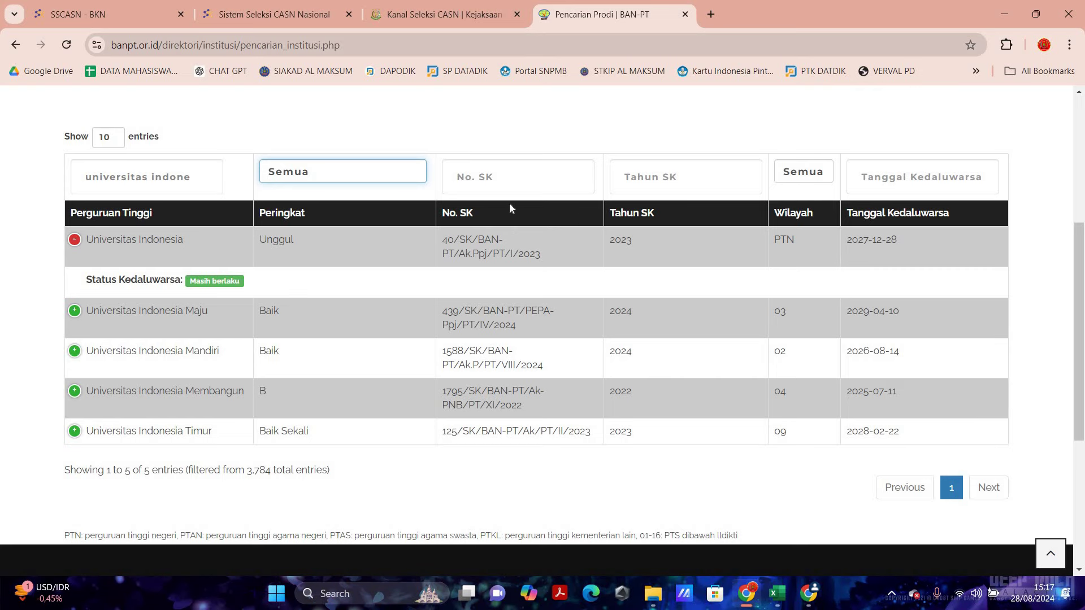
Search BAN-PT study programmes for 'universitas indo', showing 100 entries per page.
{"action": "scroll", "coordinate": [584, 245], "scroll_direction": "up", "scroll_amount": 5}
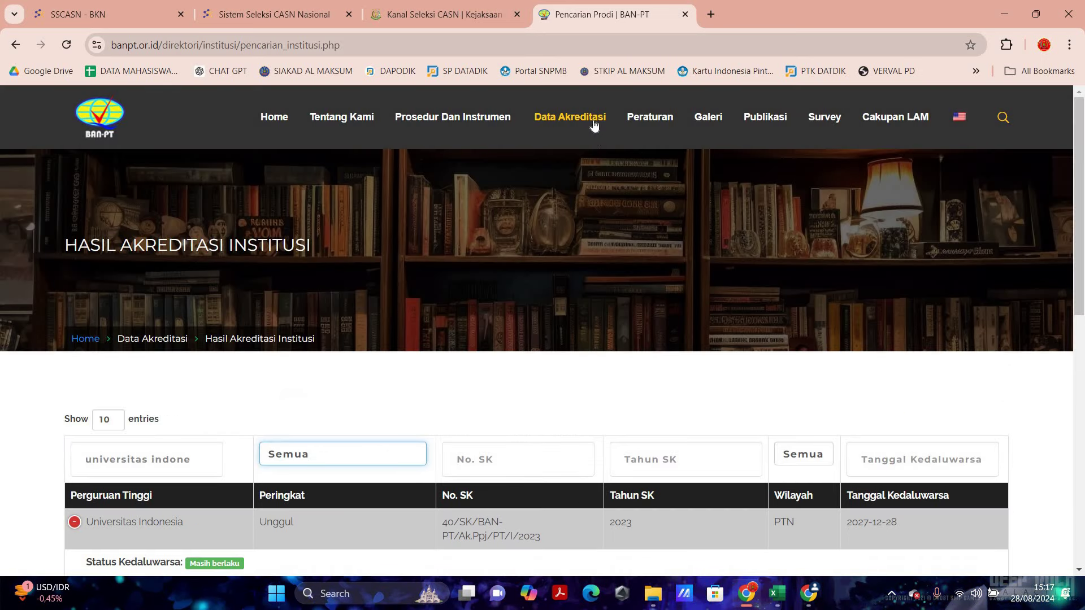
{"action": "mouse_move", "coordinate": [592, 125]}
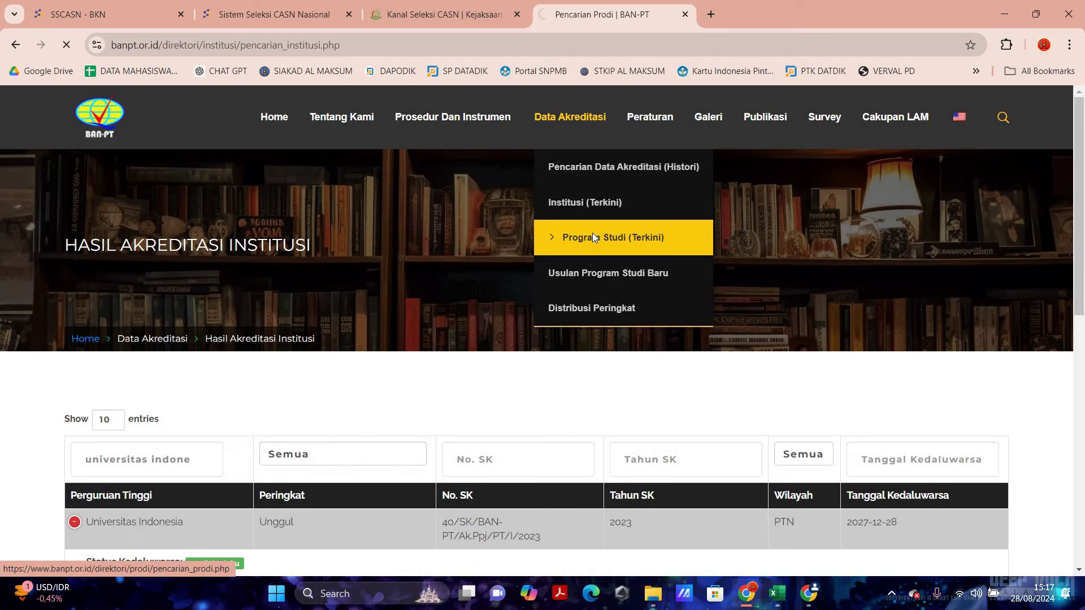
{"action": "left_click", "coordinate": [593, 234]}
{"action": "scroll", "coordinate": [436, 341], "scroll_direction": "down", "scroll_amount": 3}
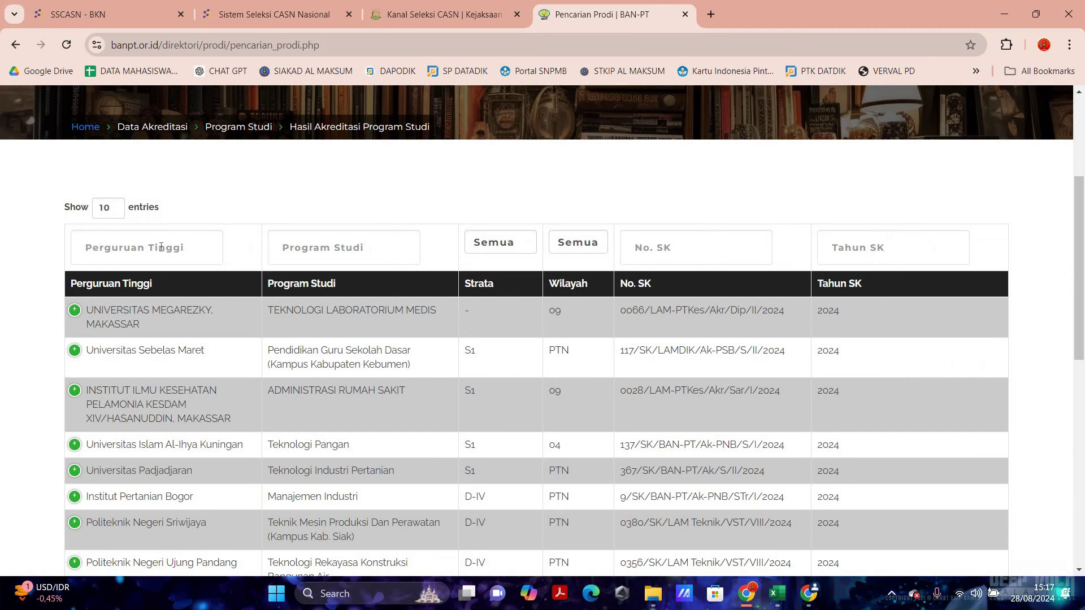
{"action": "left_click", "coordinate": [161, 247]}
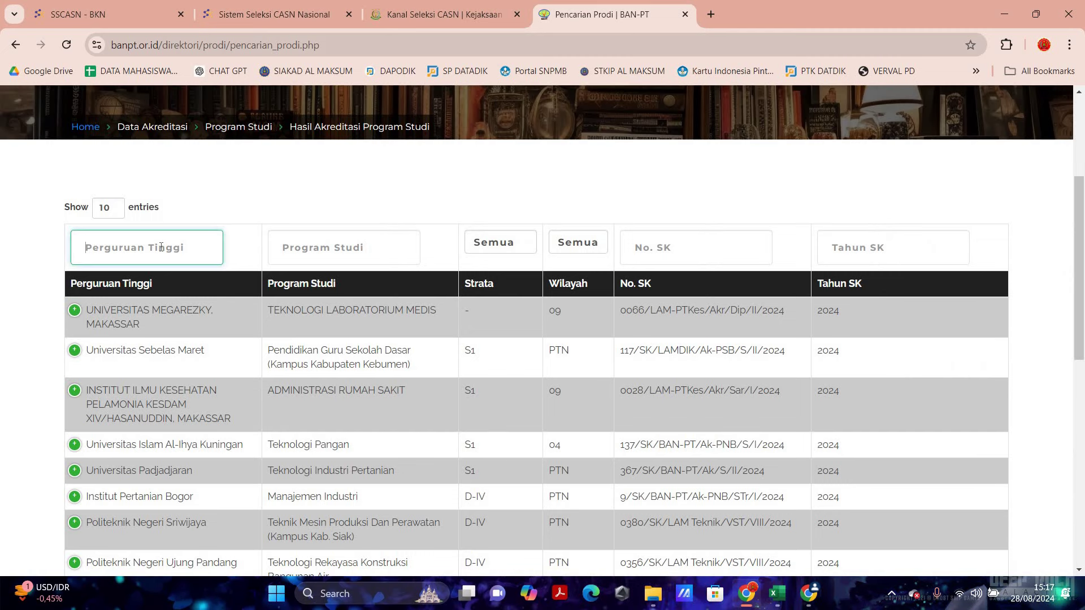
{"action": "type", "text": "univers"}
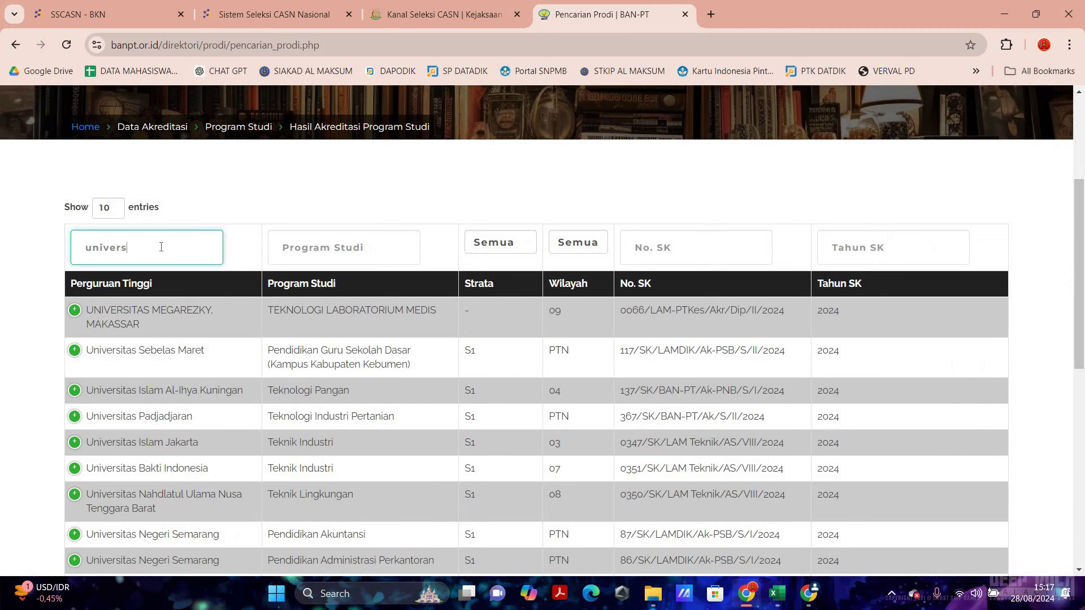
{"action": "type", "text": "itas indo"}
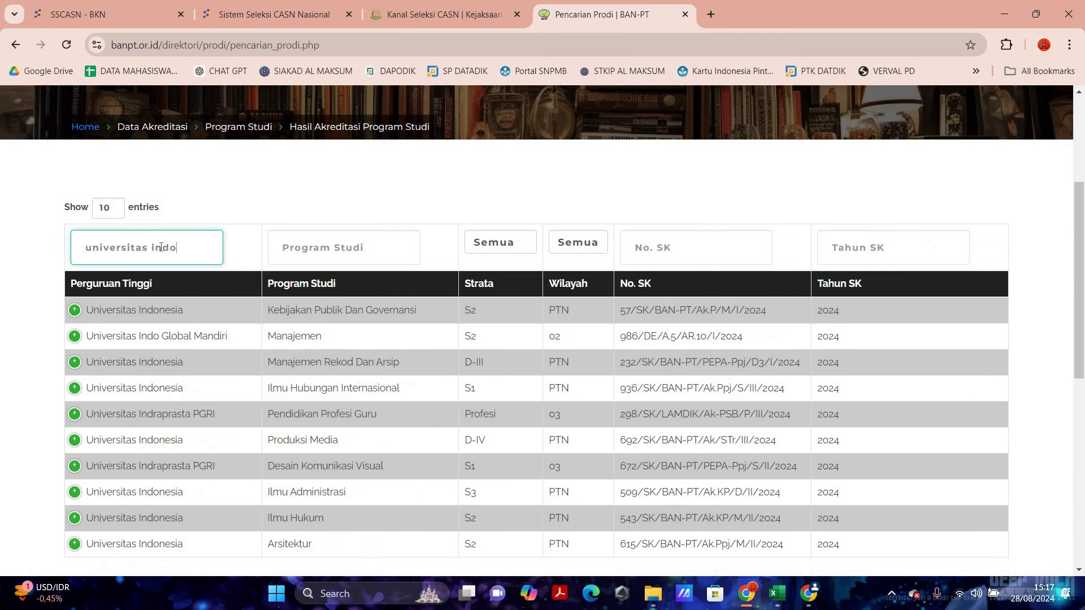
{"action": "key", "text": "shift+Tab"}
{"action": "key", "text": "Down"}
{"action": "key", "text": "Down"}
{"action": "key", "text": "Down"}
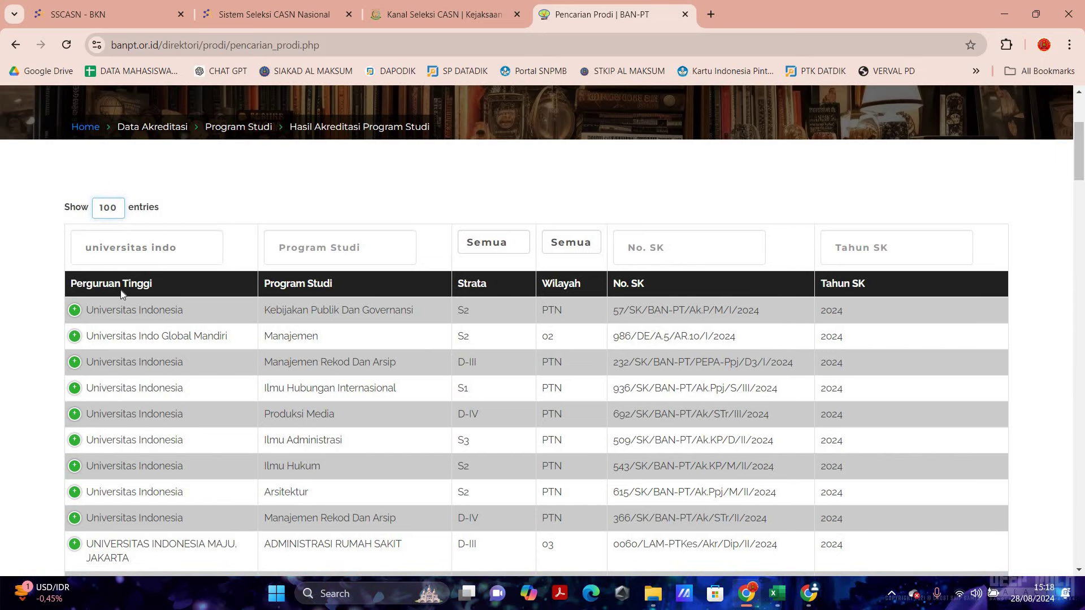
Expand the first programme's accreditation (Baik, until 2026-01-10) and screenshot the results table.
{"action": "left_click", "coordinate": [122, 309]}
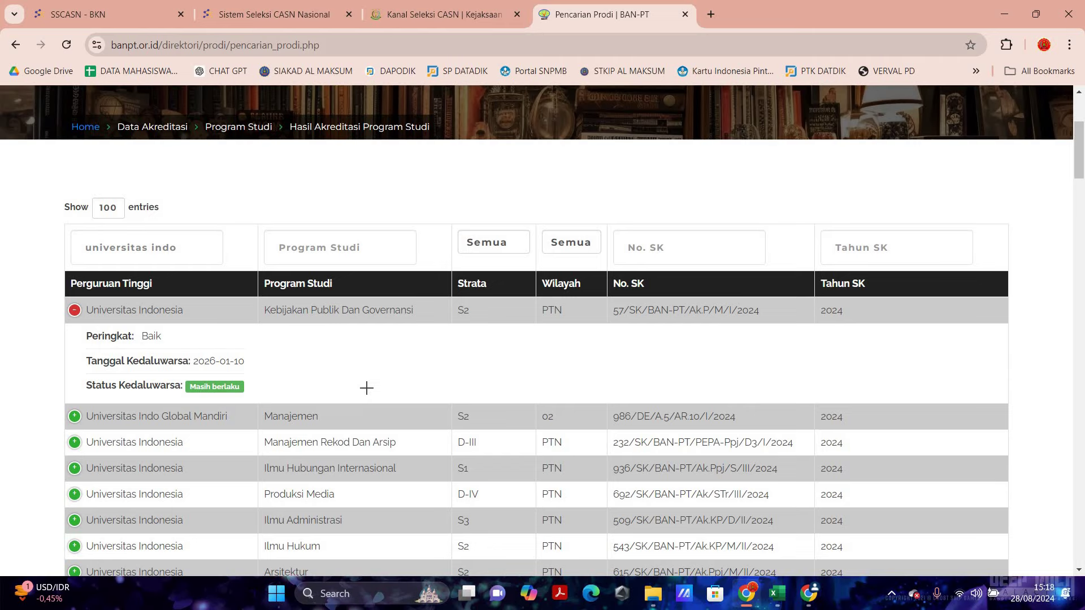
{"action": "key", "text": "super+shift+s"}
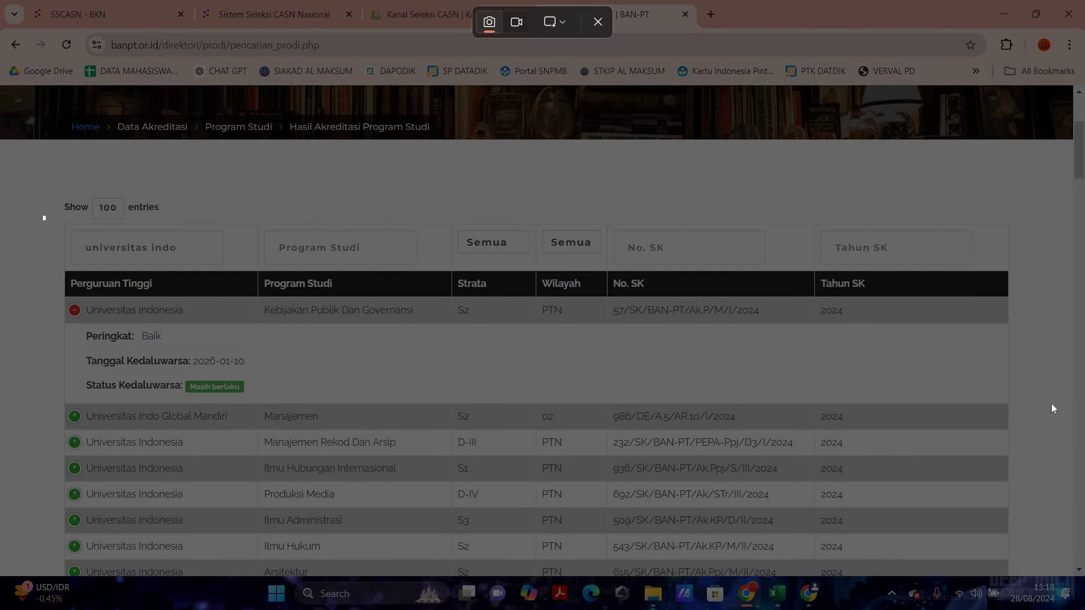
{"action": "left_click_drag", "start_coordinate": [44, 218], "coordinate": [1032, 412]}
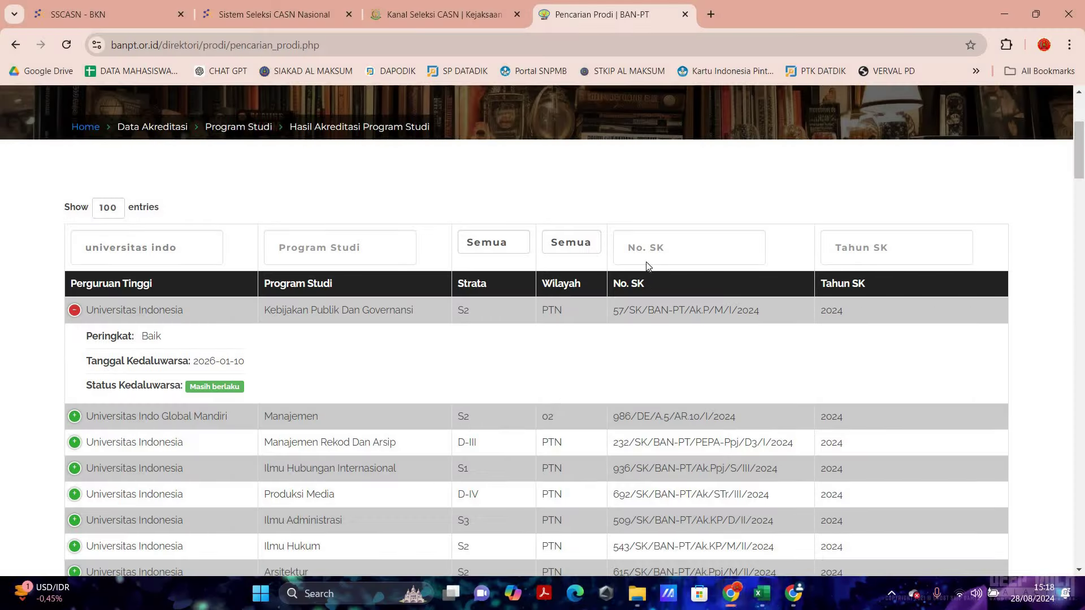
{"action": "key", "text": "ctrl+2"}
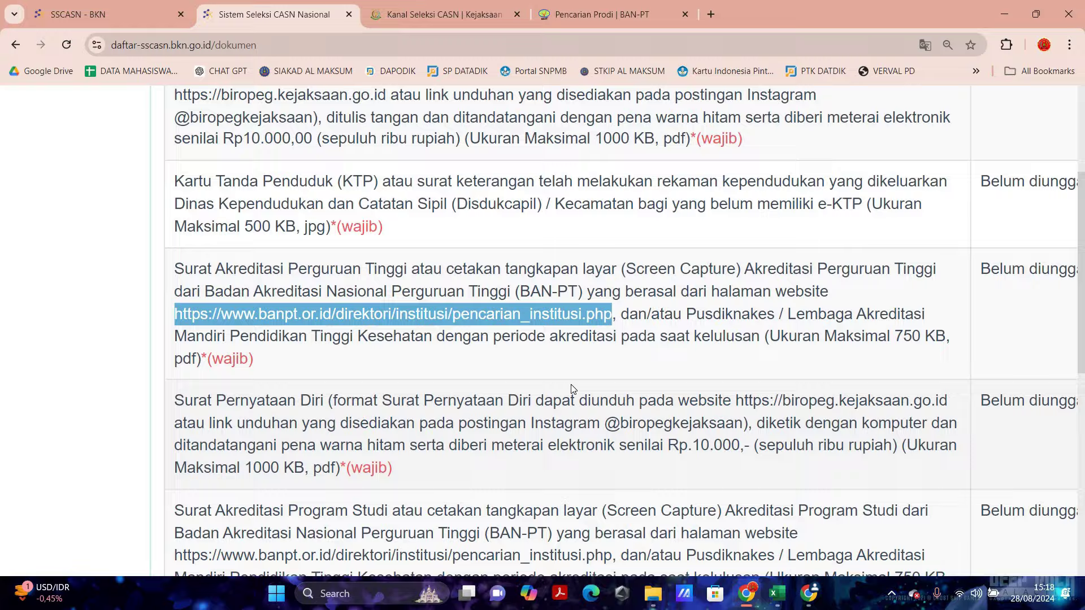
{"action": "key", "text": "ctrl+minus"}
{"action": "key", "text": "ctrl+minus"}
{"action": "key", "text": "ctrl+minus"}
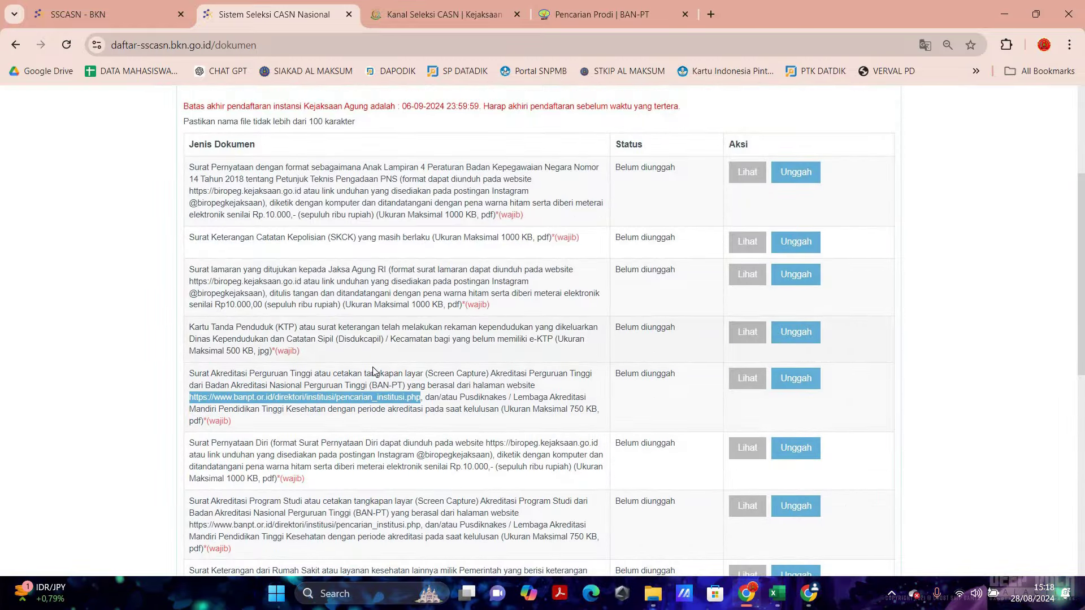
{"action": "scroll", "coordinate": [264, 328], "scroll_direction": "down", "scroll_amount": 1}
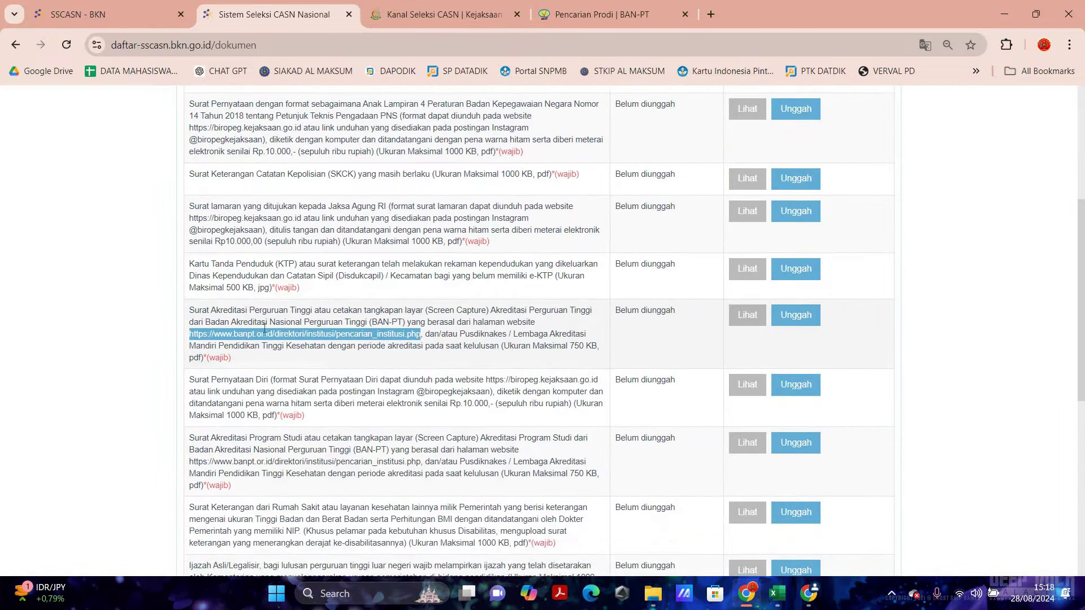
{"action": "scroll", "coordinate": [264, 329], "scroll_direction": "down", "scroll_amount": 1}
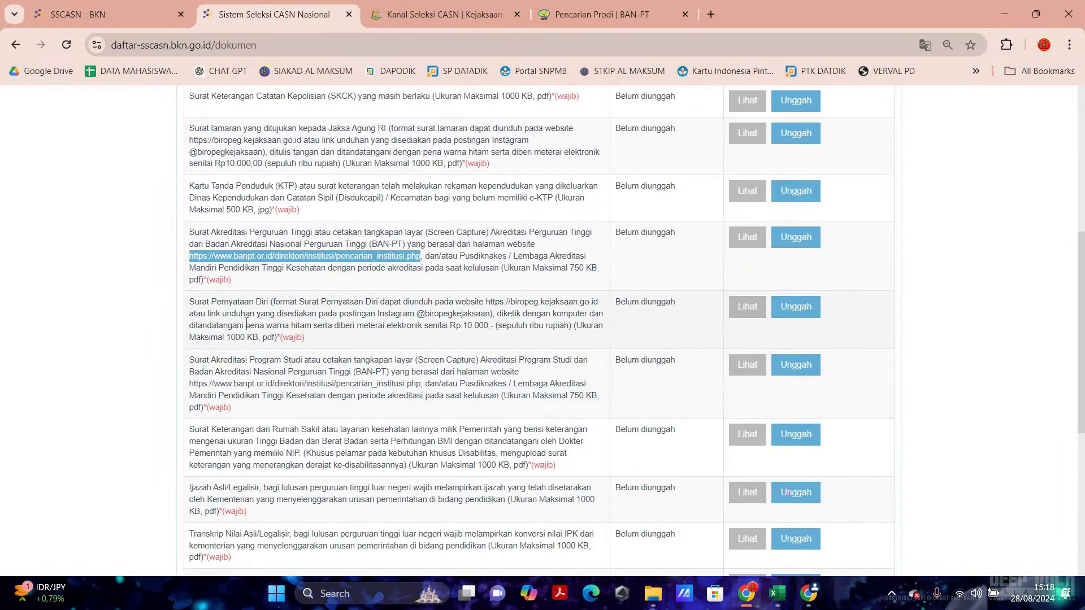
{"action": "scroll", "coordinate": [247, 322], "scroll_direction": "up", "scroll_amount": 4}
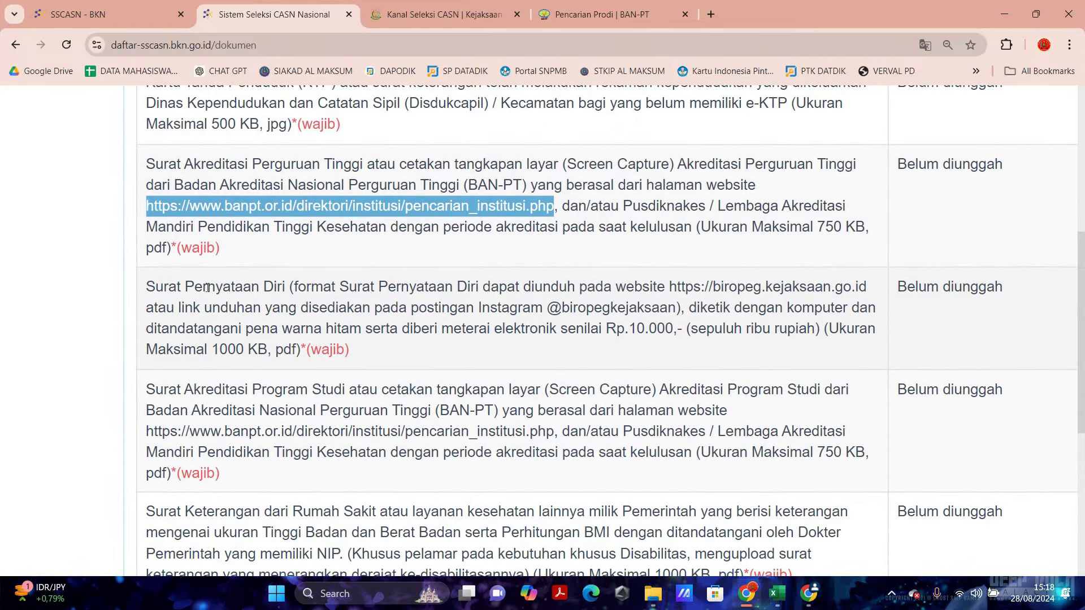
{"action": "scroll", "coordinate": [266, 267], "scroll_direction": "down", "scroll_amount": 1}
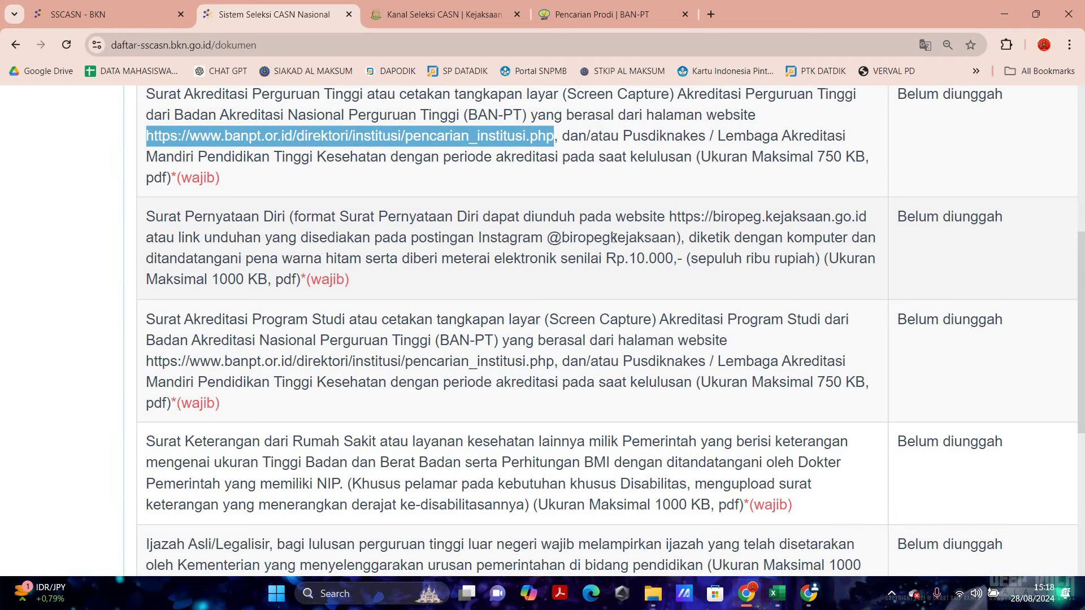
{"action": "scroll", "coordinate": [500, 331], "scroll_direction": "down", "scroll_amount": 1}
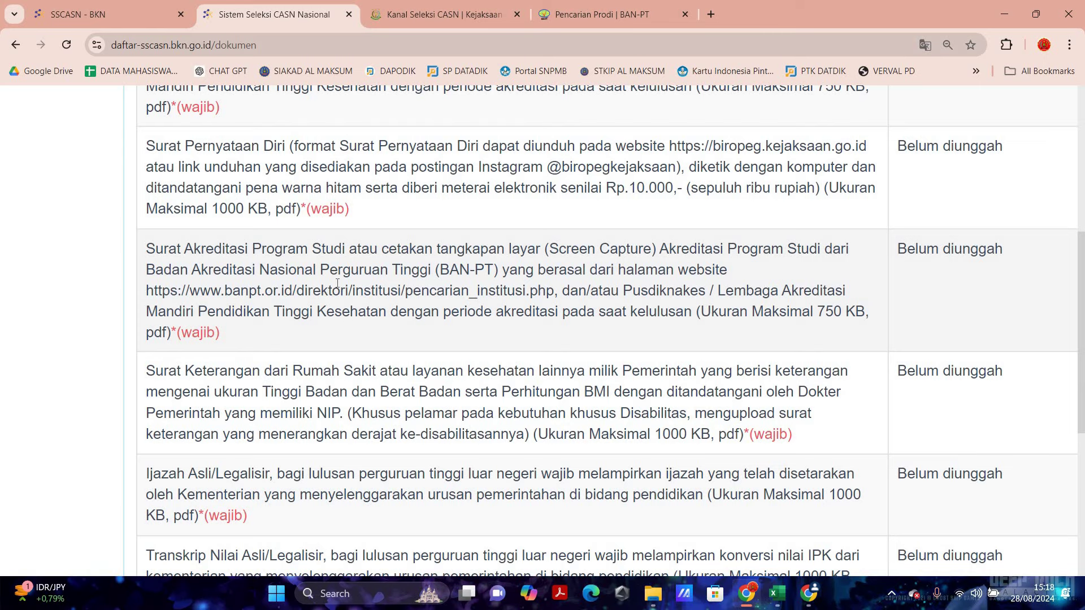
{"action": "scroll", "coordinate": [273, 180], "scroll_direction": "up", "scroll_amount": 2}
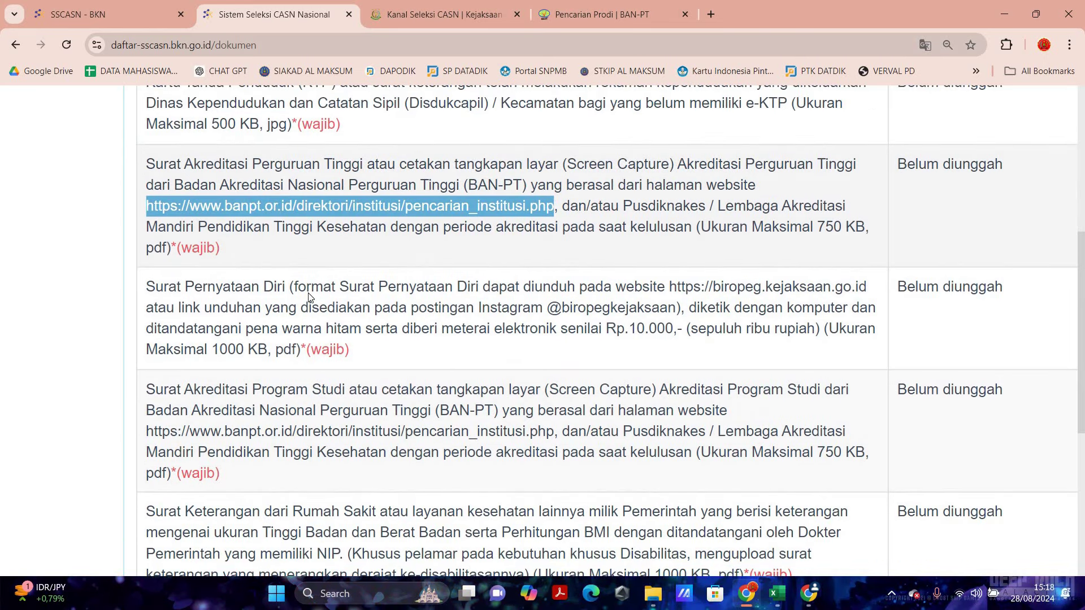
{"action": "scroll", "coordinate": [256, 130], "scroll_direction": "down", "scroll_amount": 1}
{"action": "scroll", "coordinate": [256, 130], "scroll_direction": "down", "scroll_amount": 1}
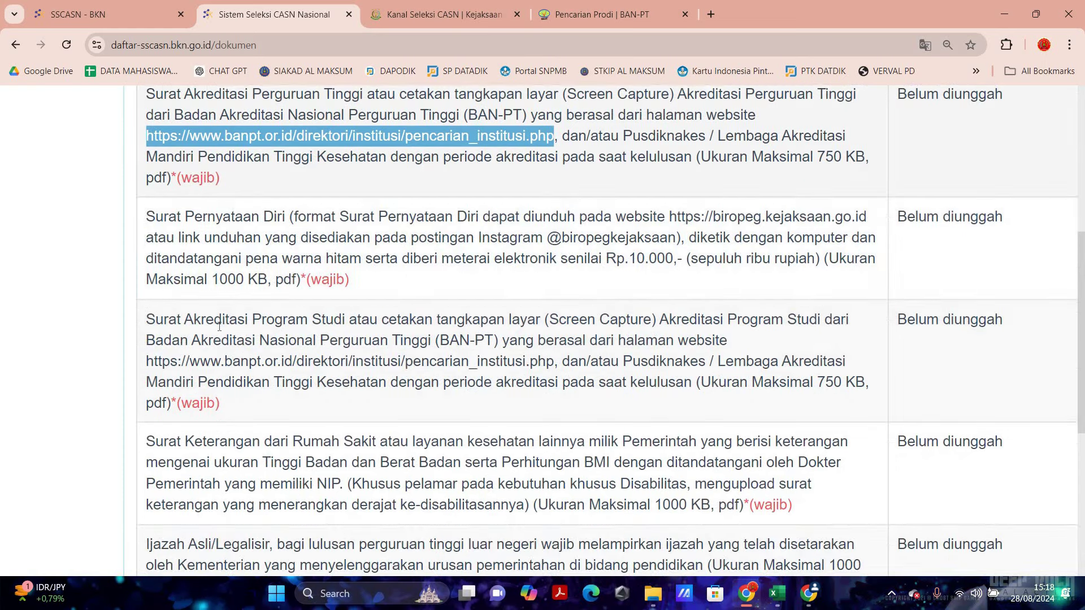
{"action": "left_click", "coordinate": [597, 8]}
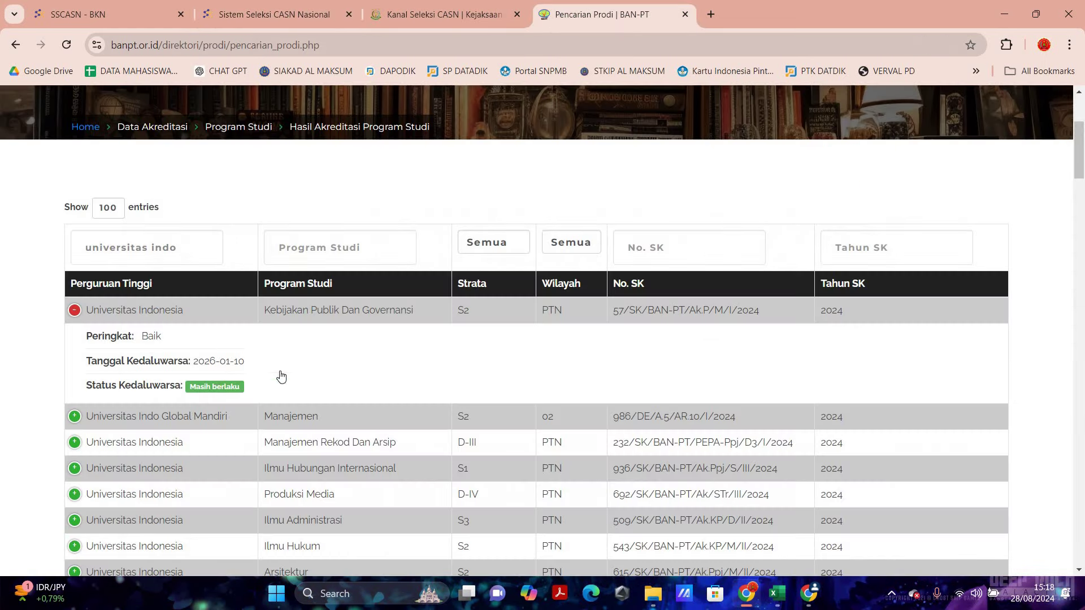
{"action": "scroll", "coordinate": [221, 367], "scroll_direction": "down", "scroll_amount": 4}
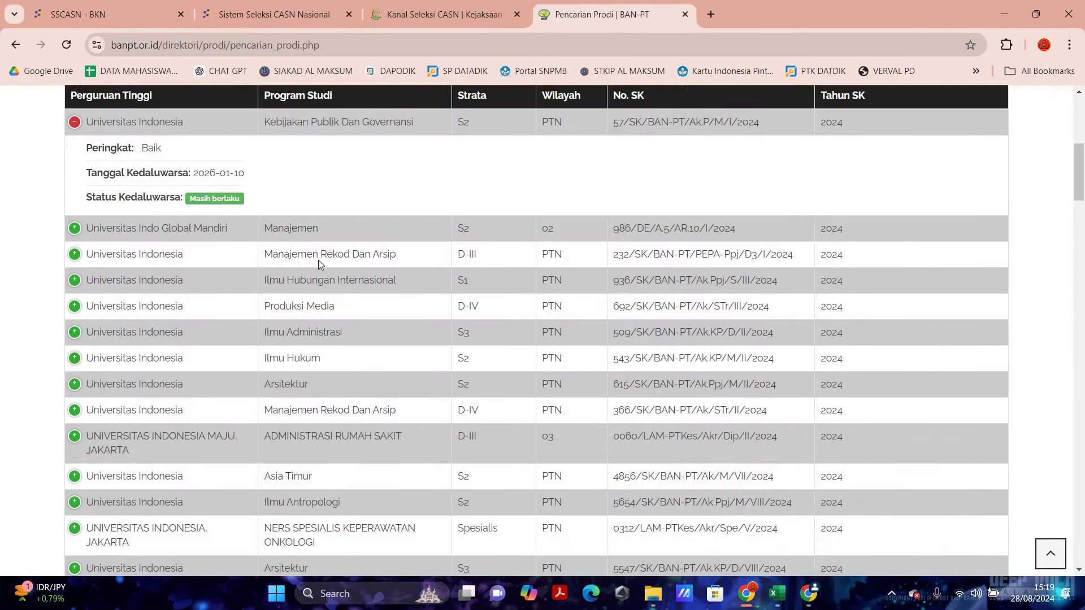
{"action": "left_click", "coordinate": [309, 8]}
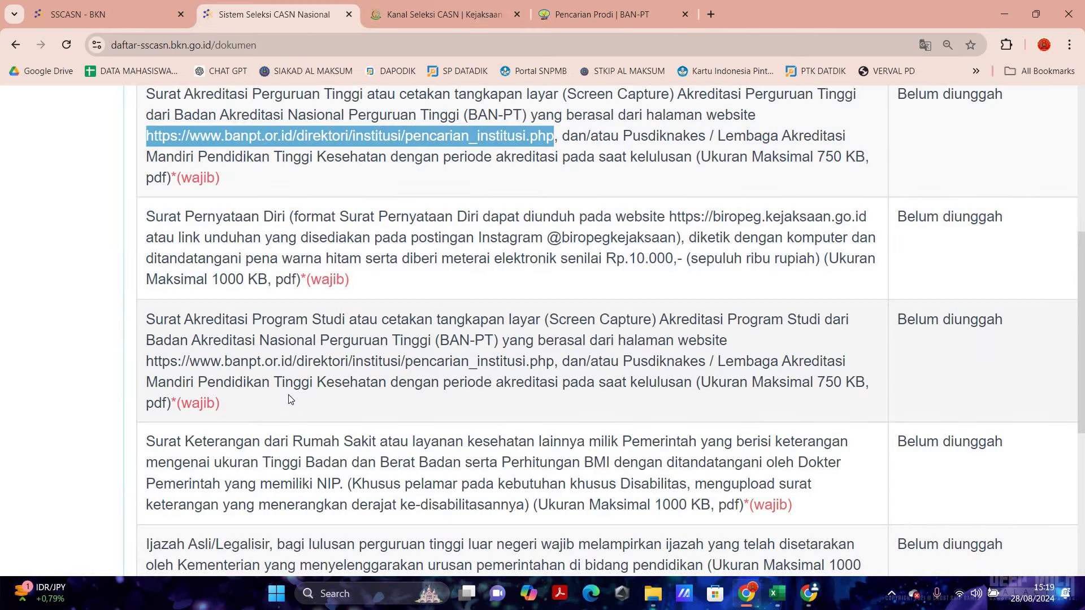
{"action": "scroll", "coordinate": [293, 386], "scroll_direction": "down", "scroll_amount": 2}
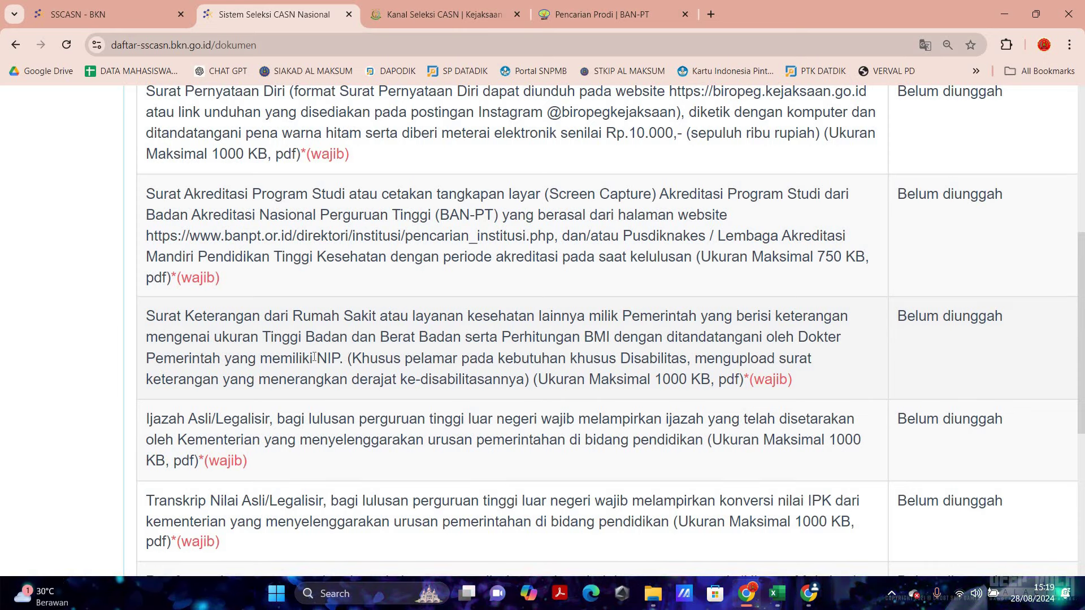
{"action": "left_click_drag", "start_coordinate": [315, 357], "coordinate": [339, 357]}
{"action": "scroll", "coordinate": [215, 317], "scroll_direction": "down", "scroll_amount": 2}
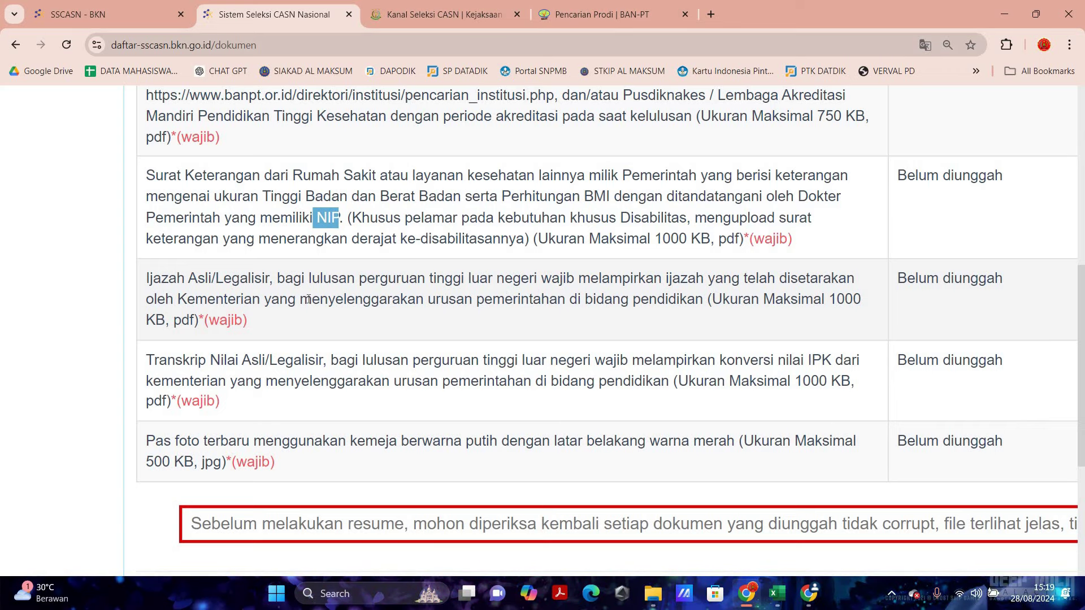
{"action": "scroll", "coordinate": [308, 300], "scroll_direction": "down", "scroll_amount": 1}
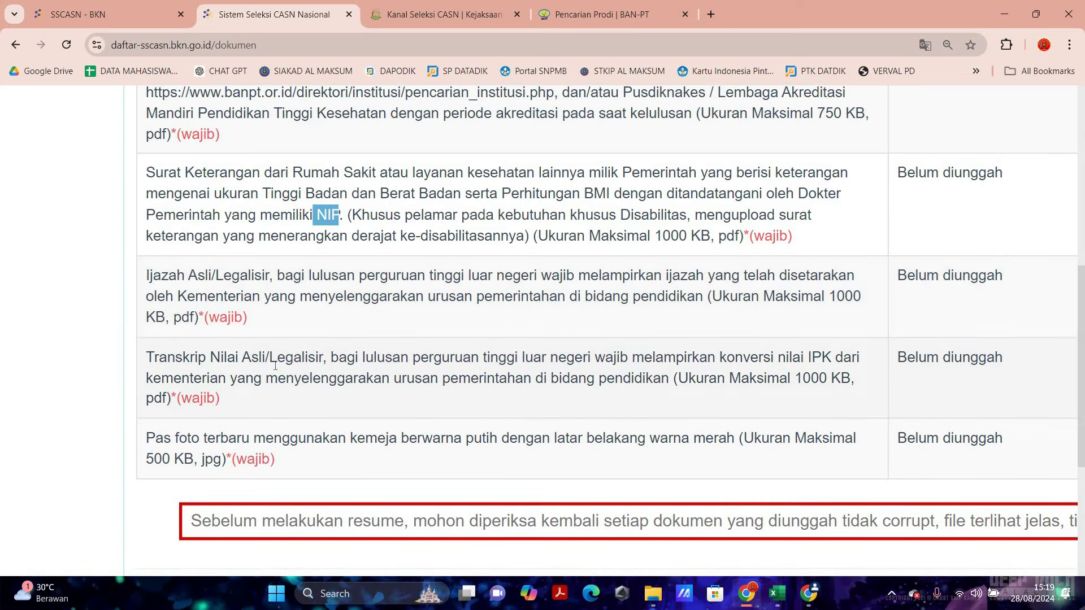
{"action": "left_click_drag", "start_coordinate": [261, 357], "coordinate": [316, 357]}
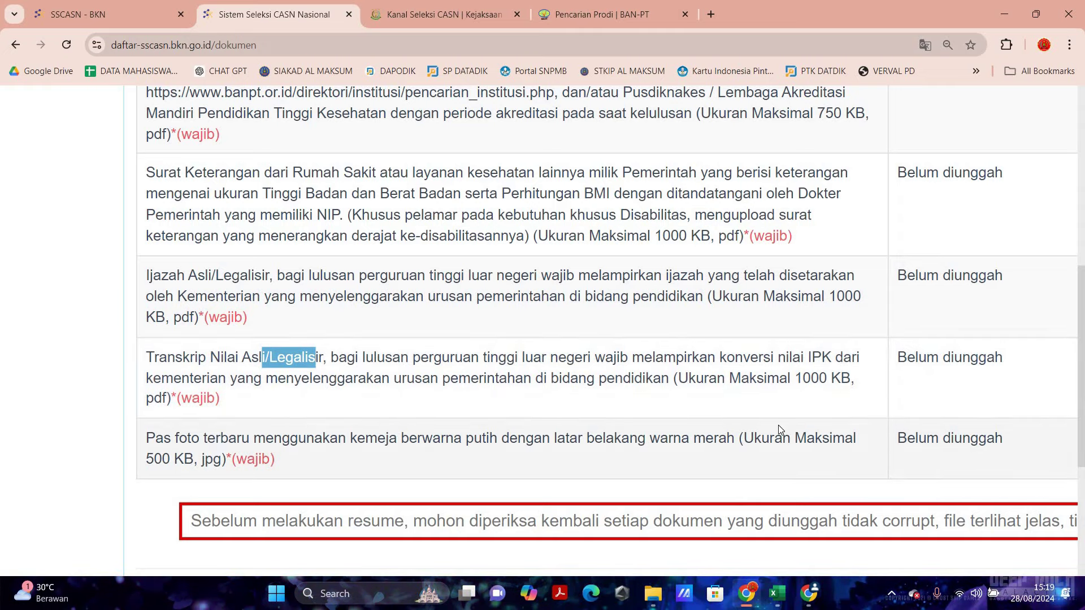
{"action": "key", "text": "ctrl+minus"}
{"action": "key", "text": "ctrl+minus"}
{"action": "key", "text": "ctrl+minus"}
{"action": "key", "text": "ctrl+minus"}
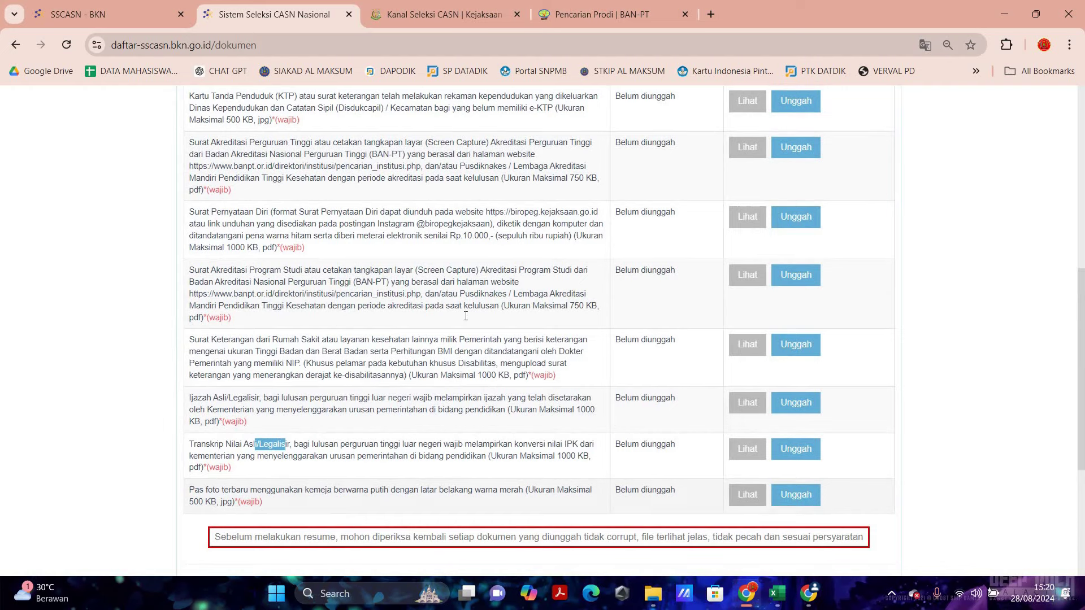
{"action": "scroll", "coordinate": [465, 316], "scroll_direction": "down", "scroll_amount": 5}
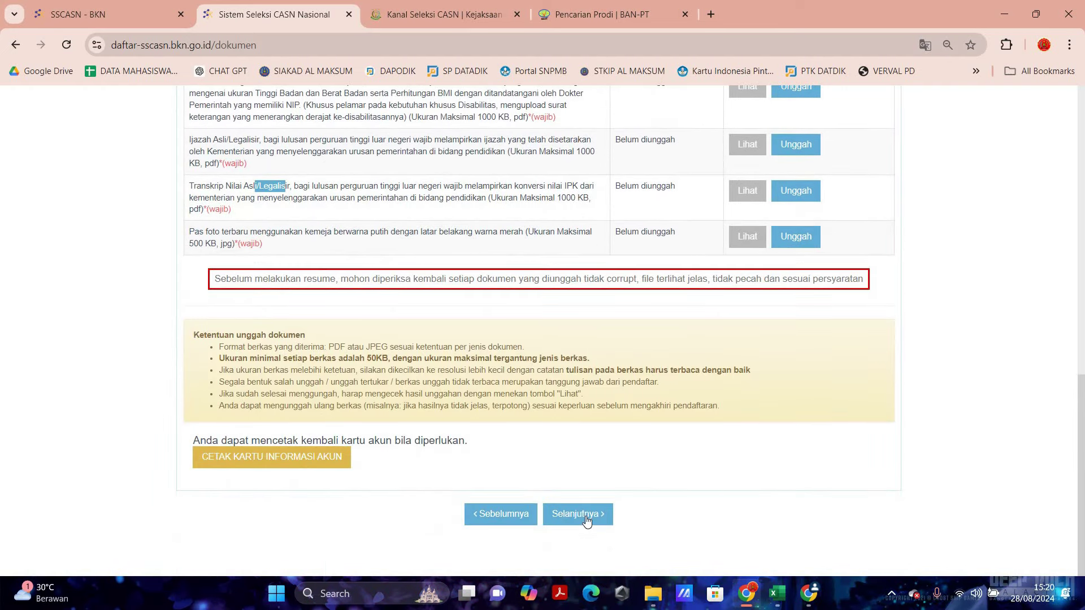
{"action": "left_click", "coordinate": [570, 512]}
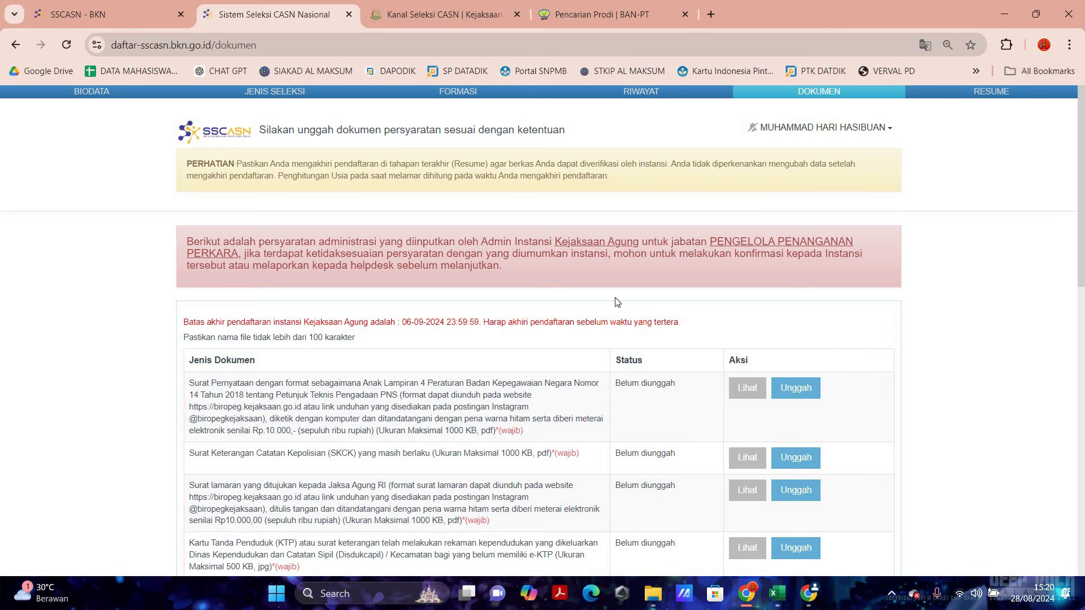
{"action": "scroll", "coordinate": [617, 302], "scroll_direction": "down", "scroll_amount": 4}
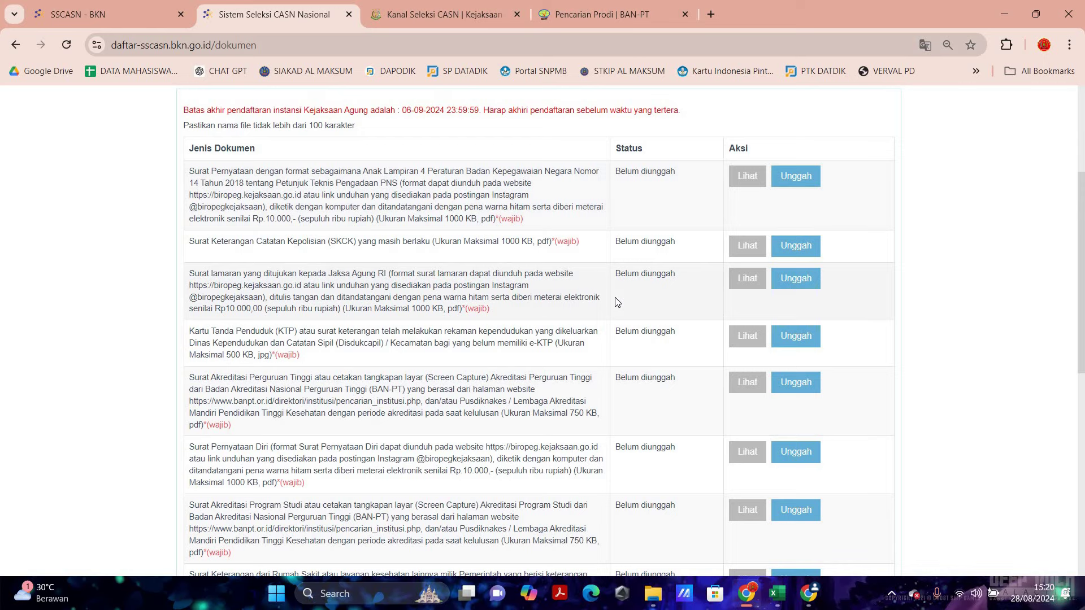
{"action": "scroll", "coordinate": [617, 292], "scroll_direction": "down", "scroll_amount": 9}
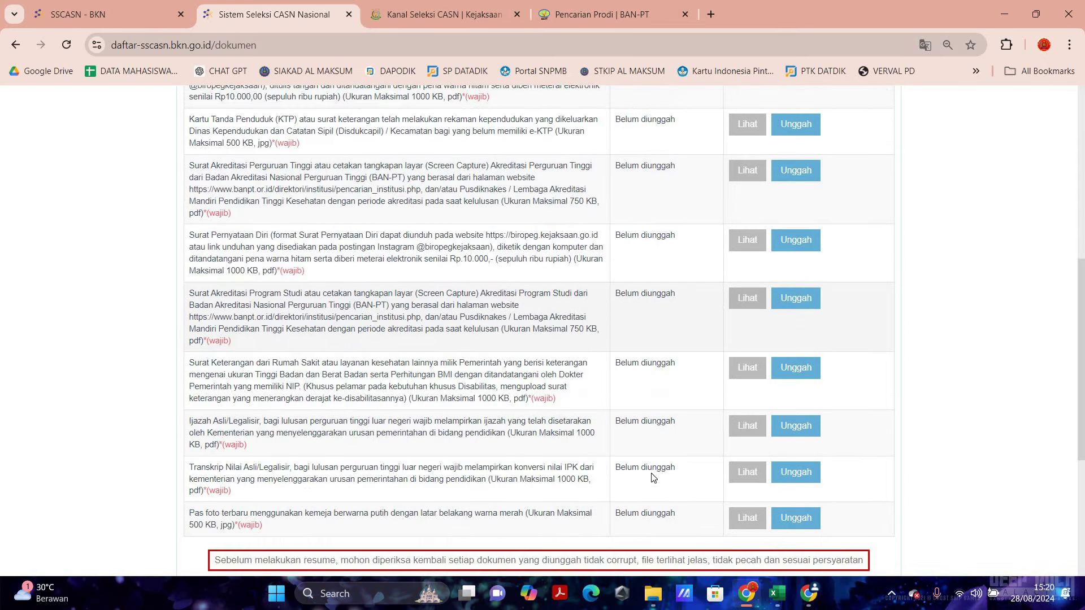